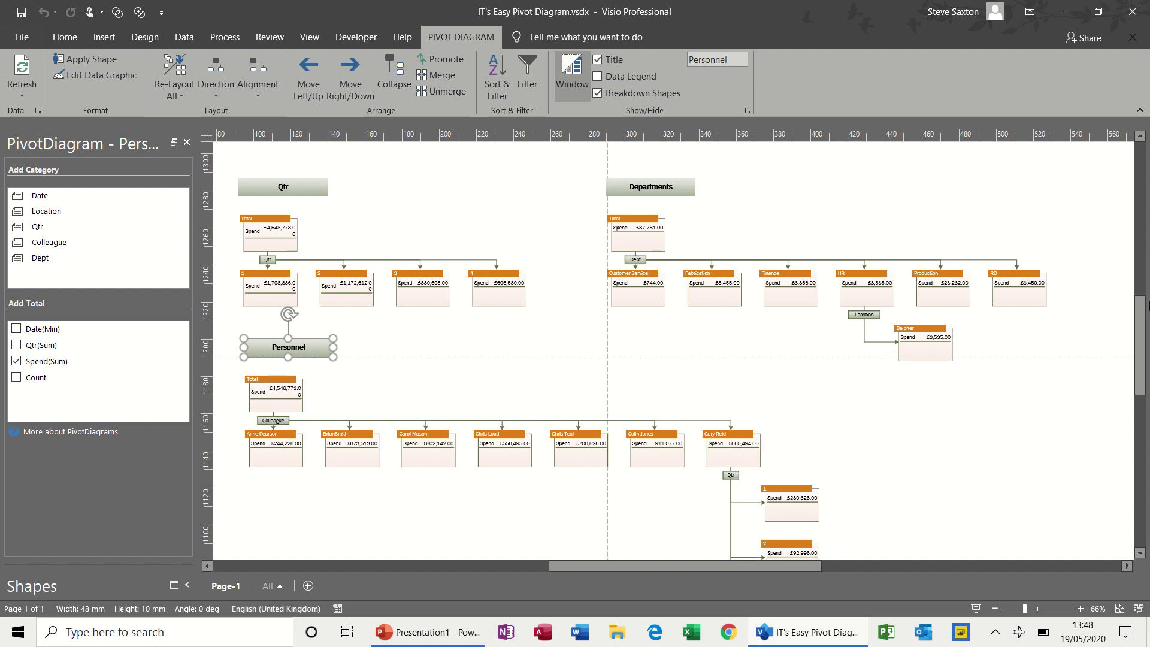
# Scroll down the page holding the finished Qtr, Departments and Personnel pivot diagrams
pyautogui.moveTo(1144, 322)
pyautogui.mouseDown()
pyautogui.moveTo(1147, 363)
pyautogui.moveTo(1147, 309)
pyautogui.moveTo(1147, 340)
pyautogui.mouseUp()
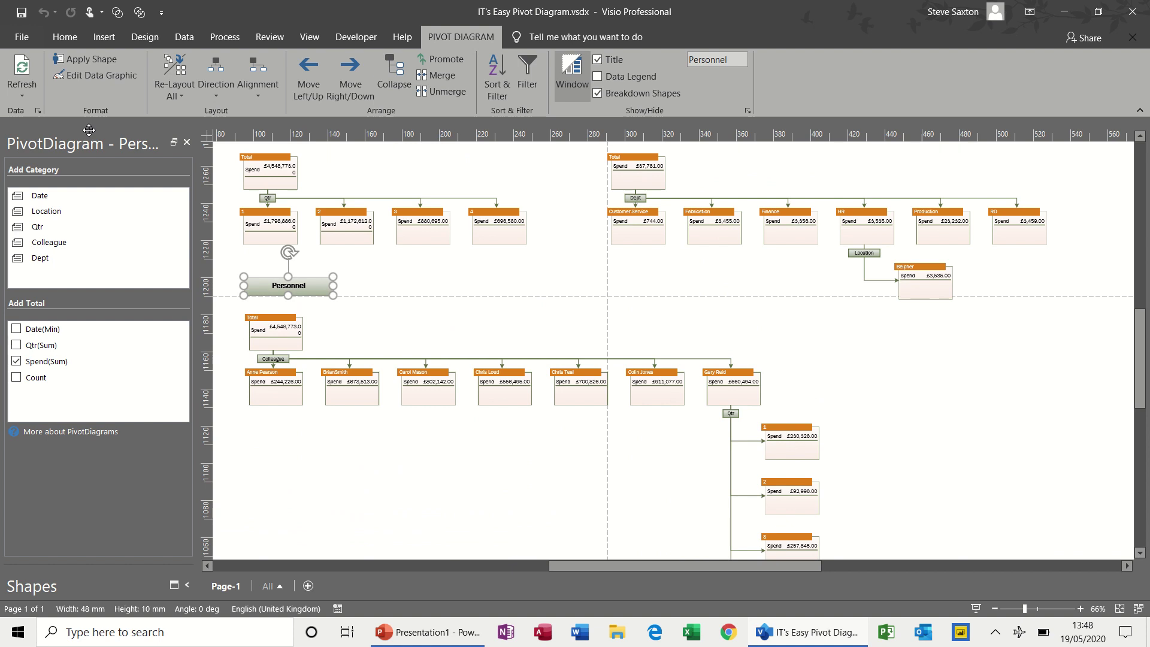
# Create a new metric-unit drawing from the Business > Pivot Diagram template
pyautogui.click(27, 39)
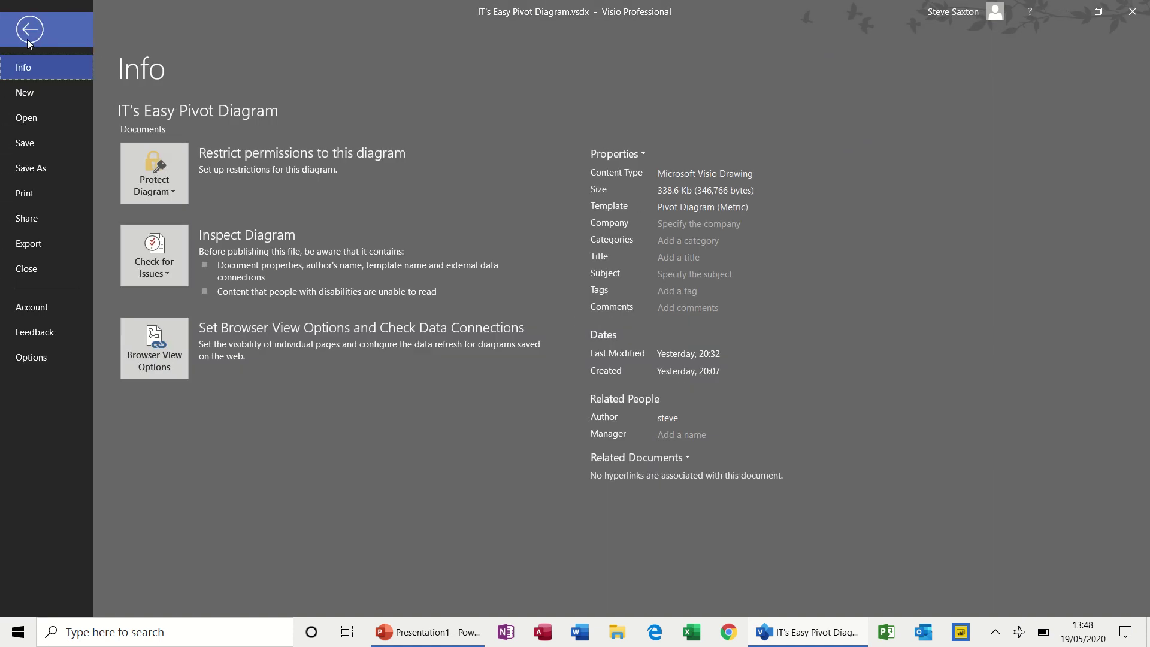
pyautogui.click(25, 94)
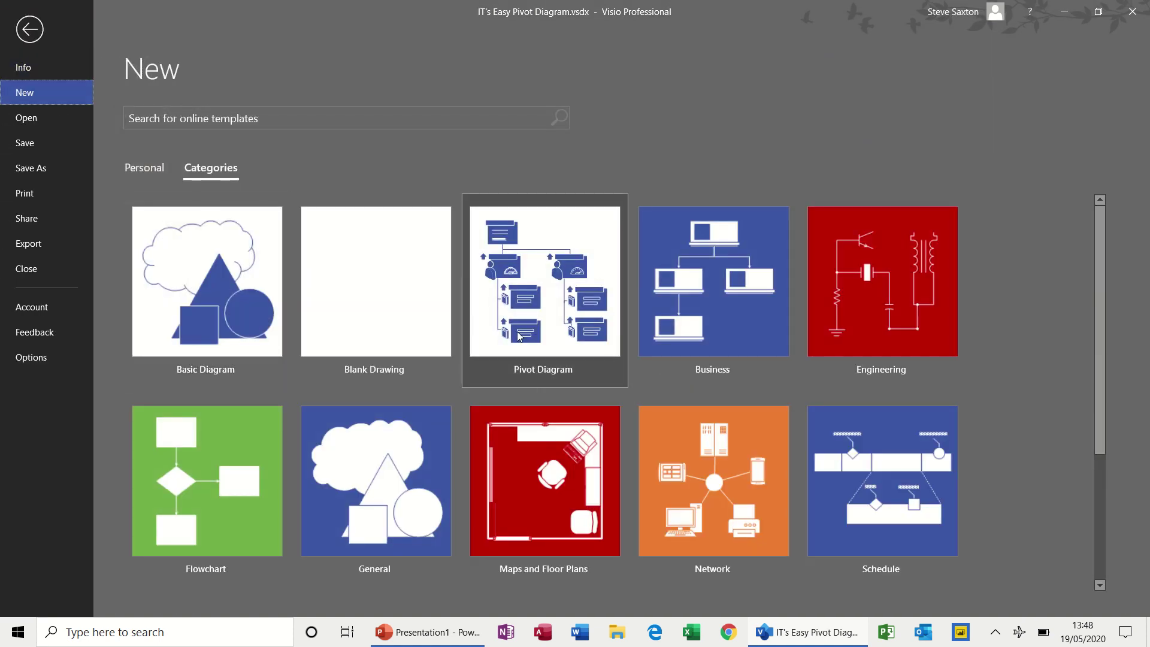
pyautogui.click(738, 335)
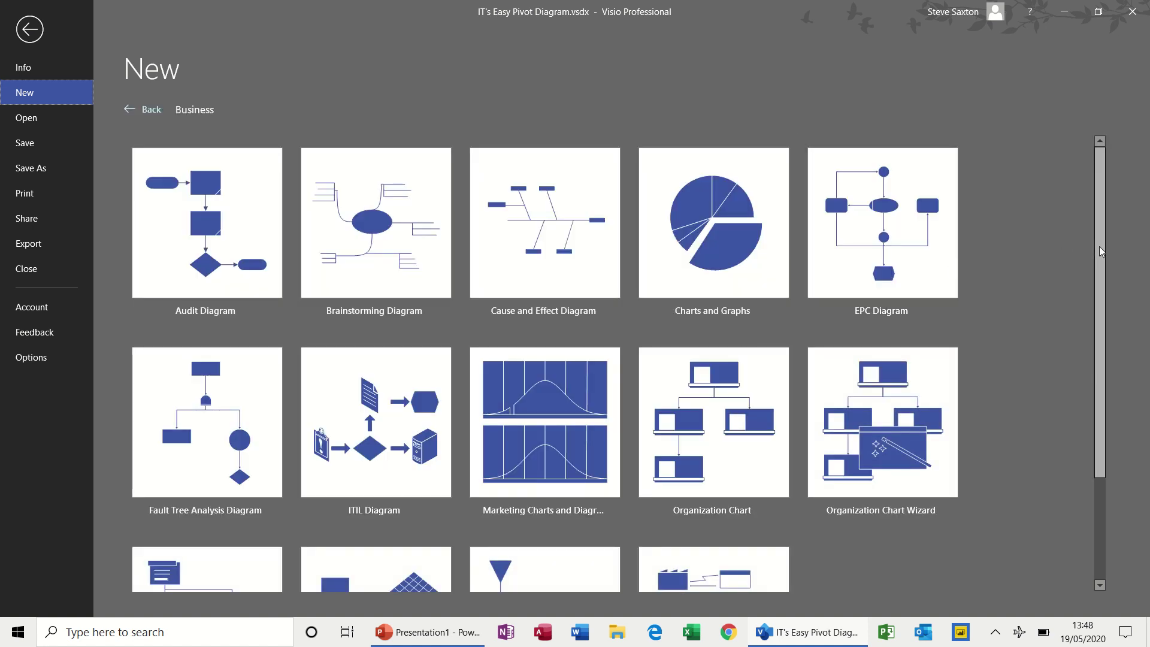
pyautogui.moveTo(1099, 247); pyautogui.dragTo(1053, 396)
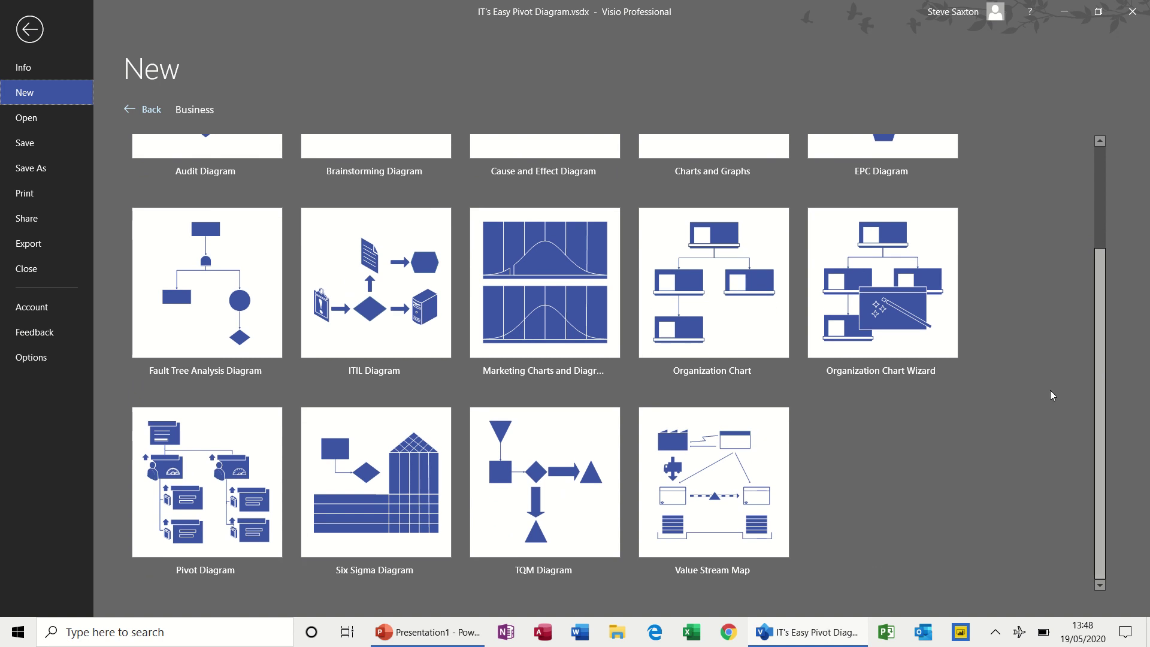
pyautogui.click(199, 473)
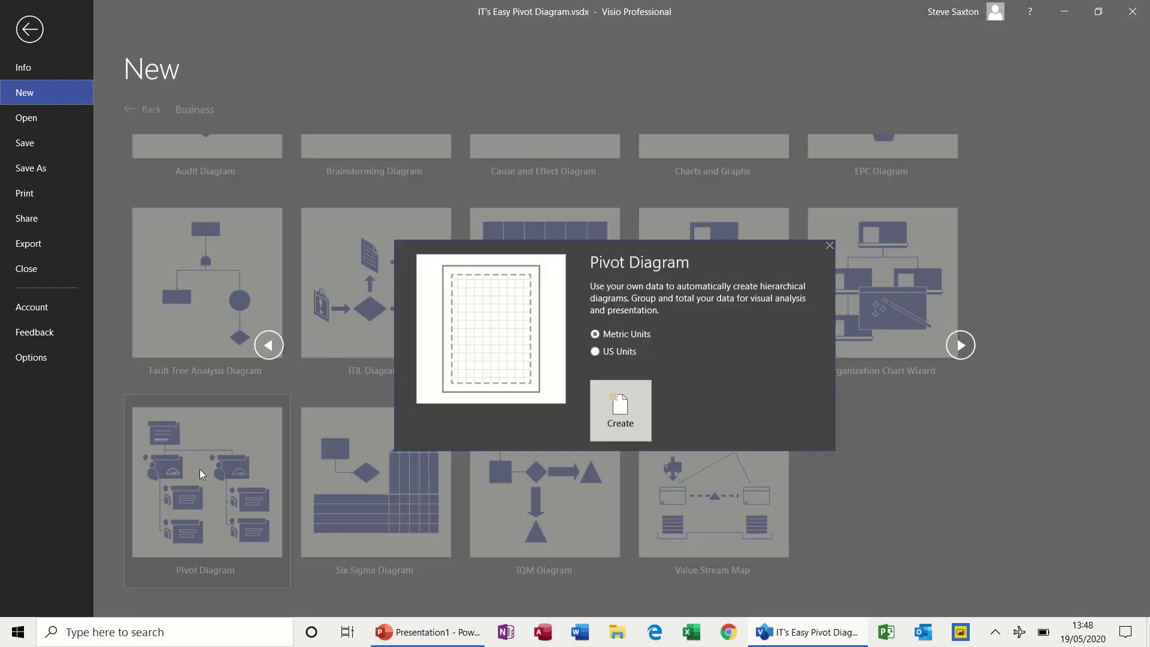
pyautogui.click(622, 425)
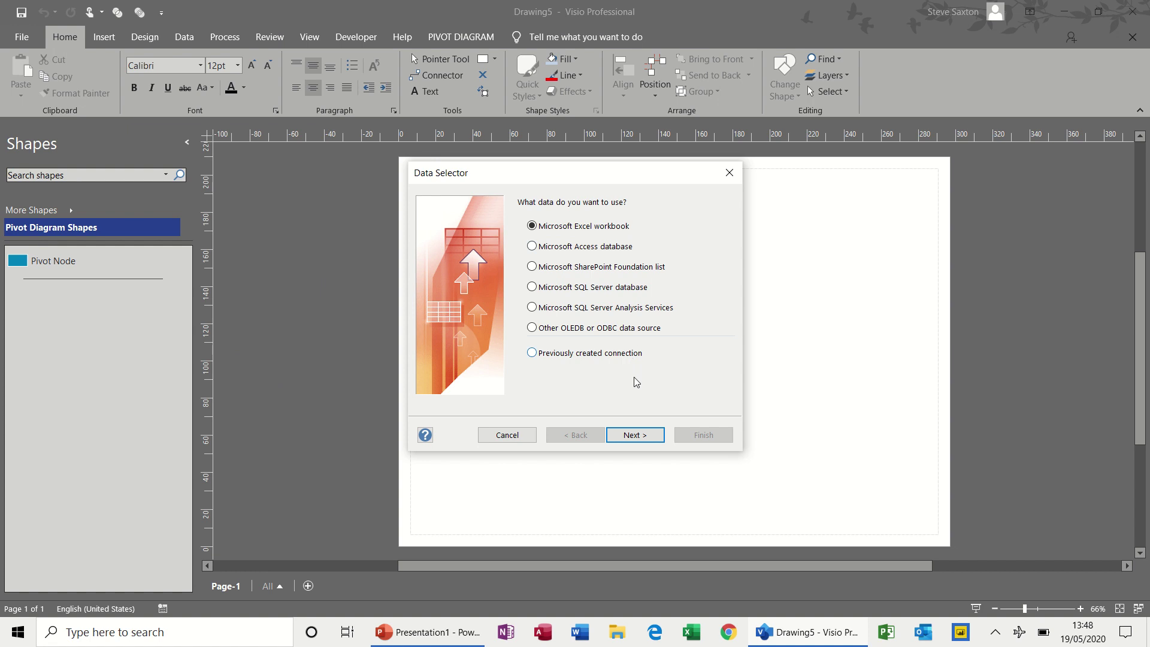
# Choose the Excel workbook D:\DataSource.xlsx as the pivot data source
pyautogui.click(636, 436)
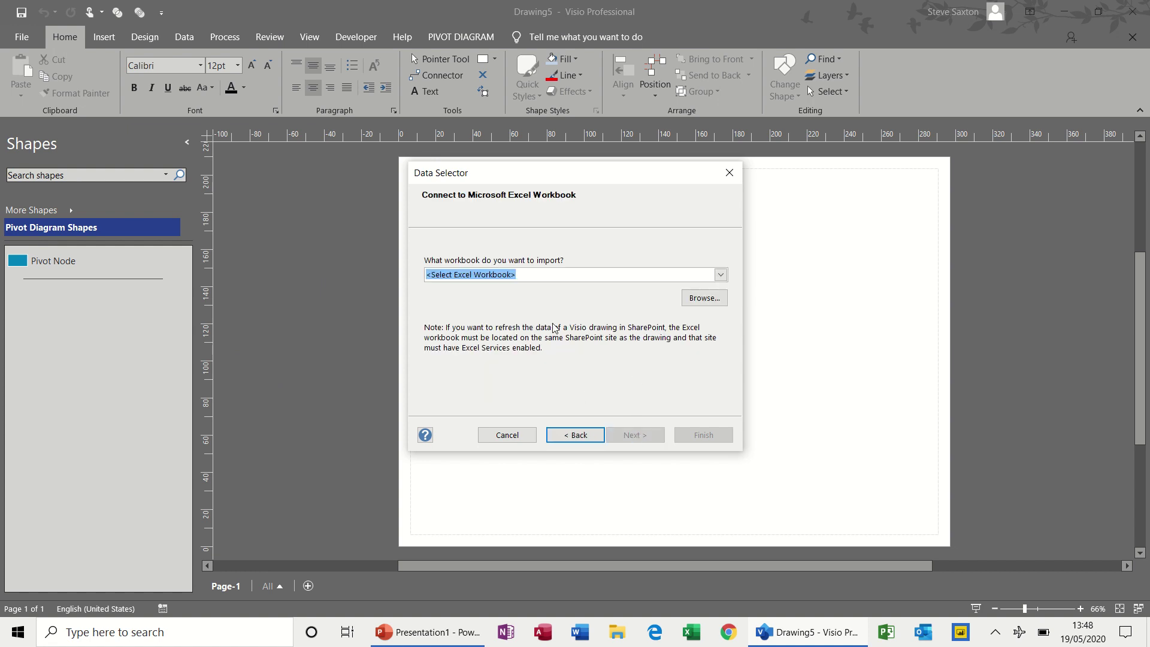
pyautogui.click(721, 275)
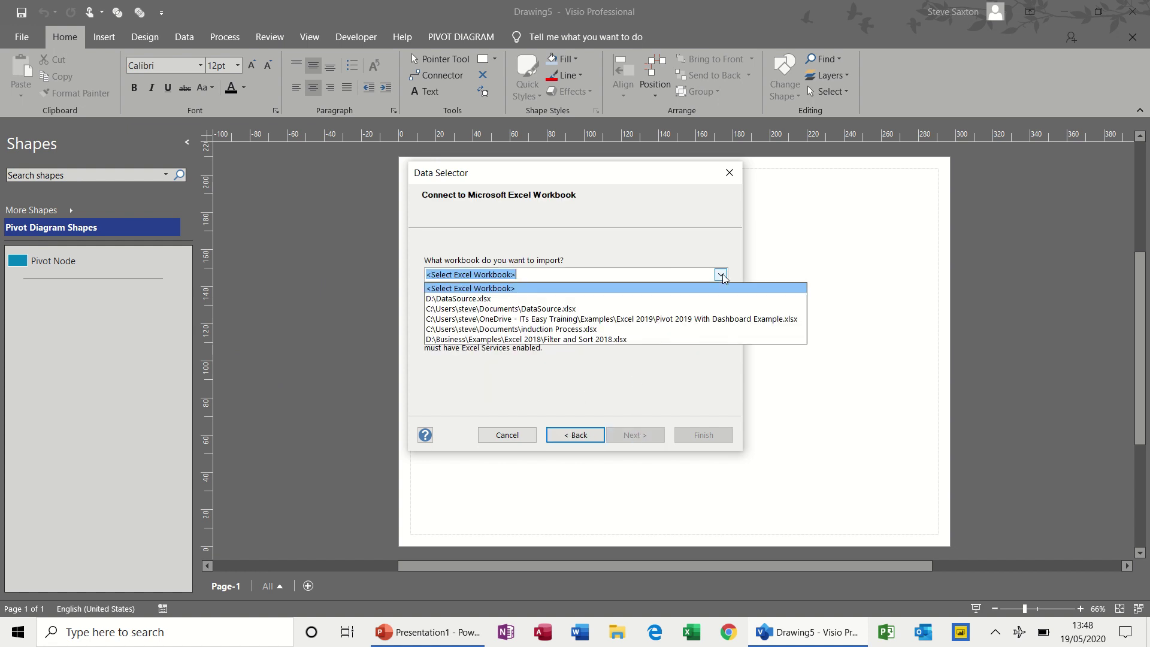
pyautogui.click(563, 299)
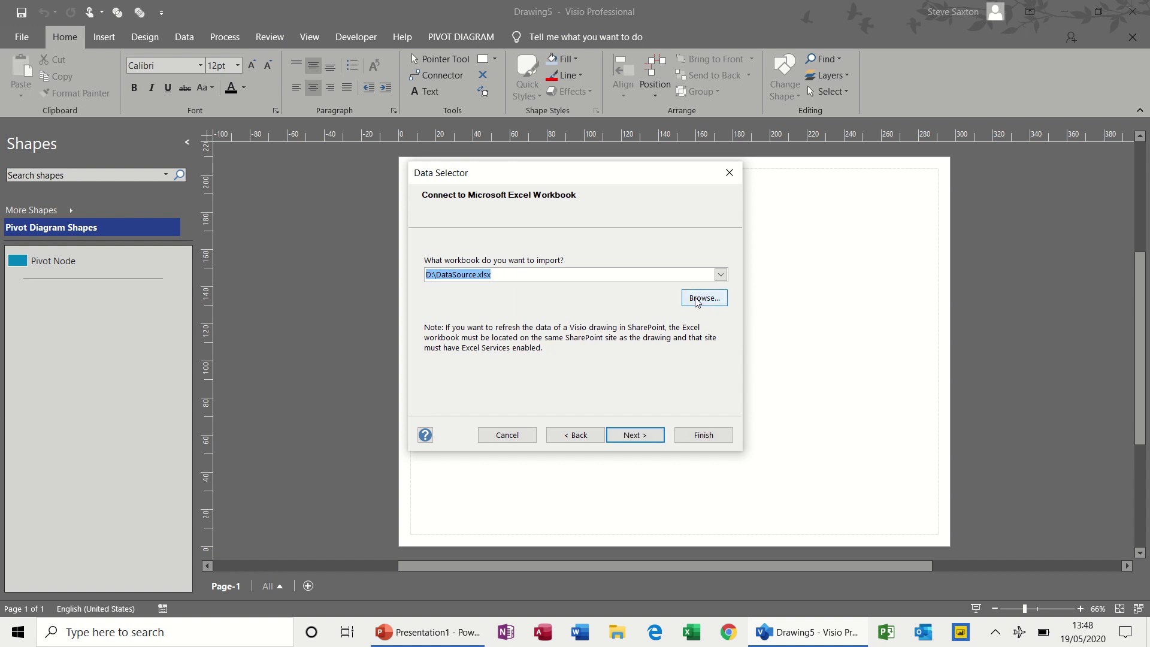
# Pick the 'data' range and keep all six columns for import
pyautogui.click(632, 437)
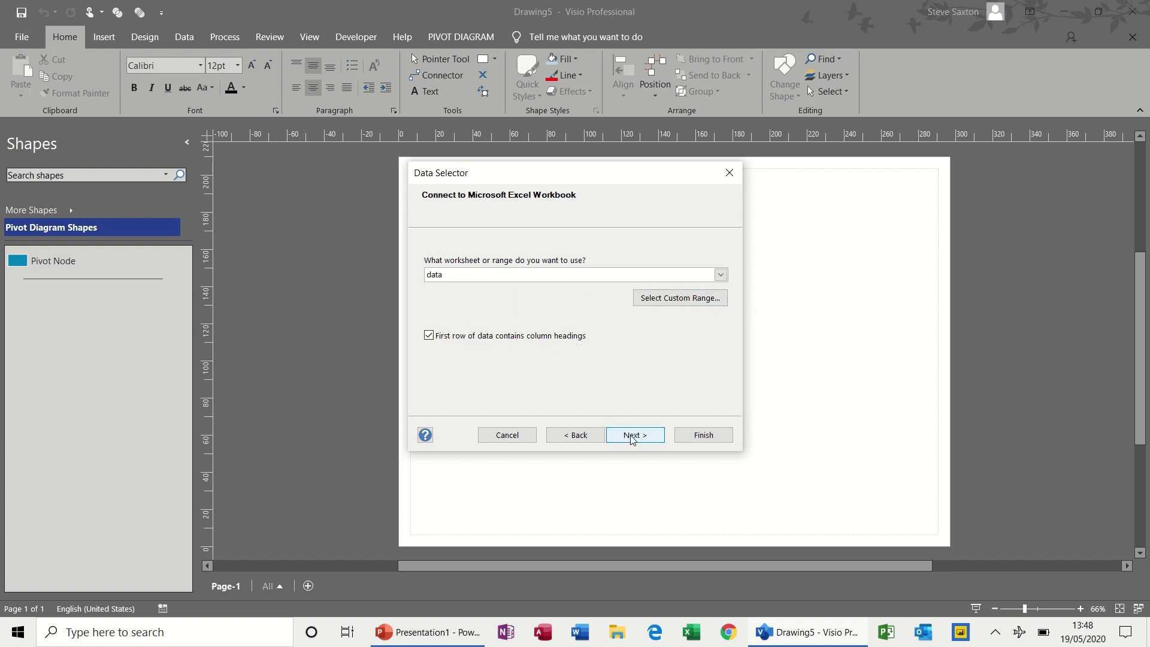
pyautogui.click(720, 275)
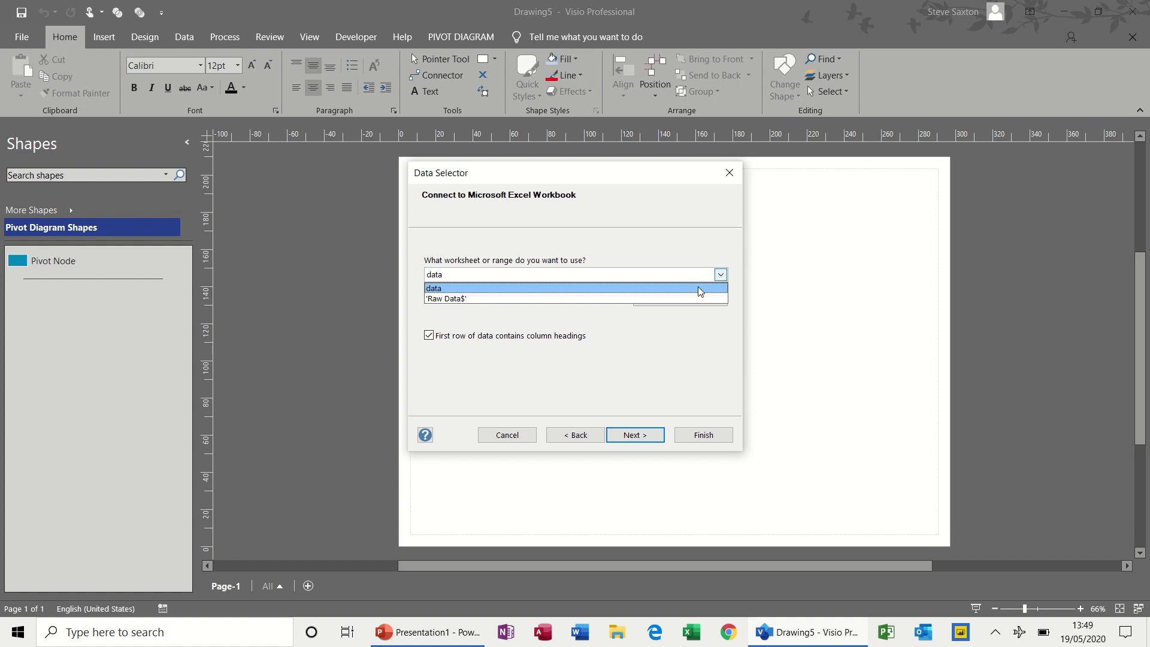
pyautogui.click(700, 289)
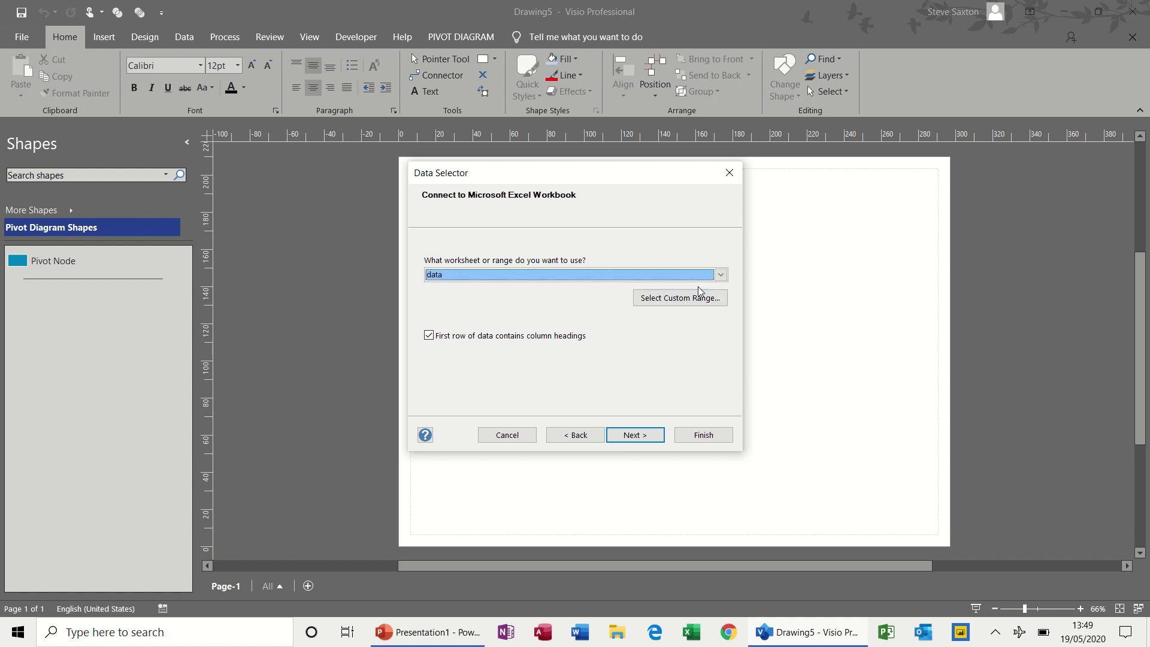
pyautogui.click(641, 441)
pyautogui.click(519, 372)
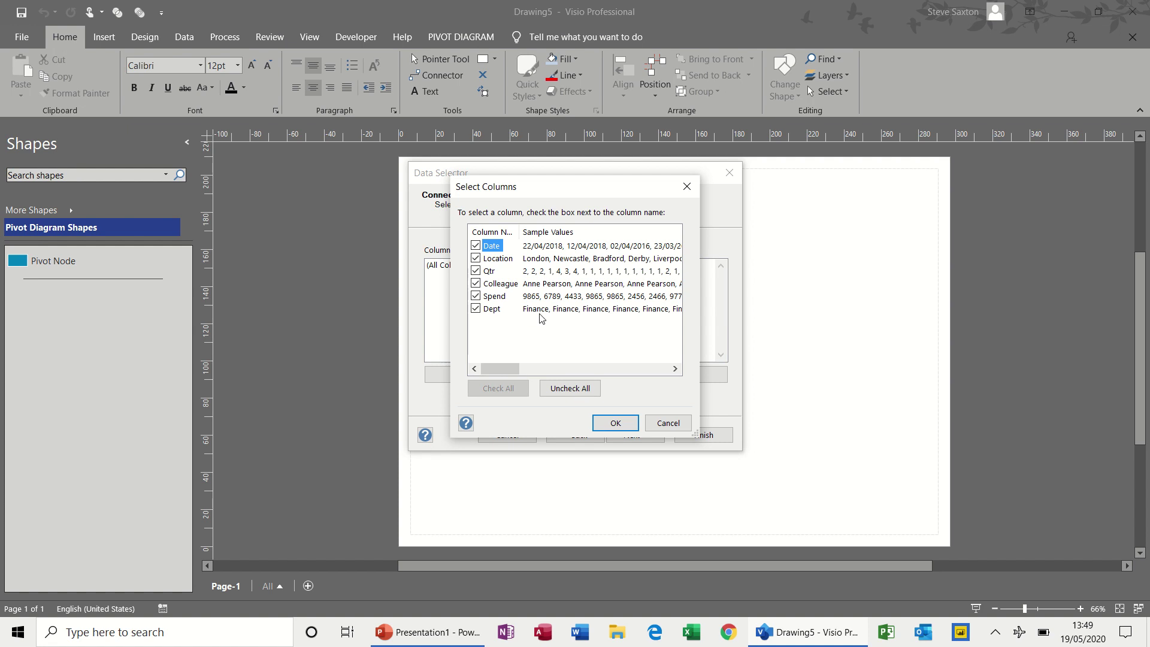
pyautogui.click(616, 425)
pyautogui.click(634, 436)
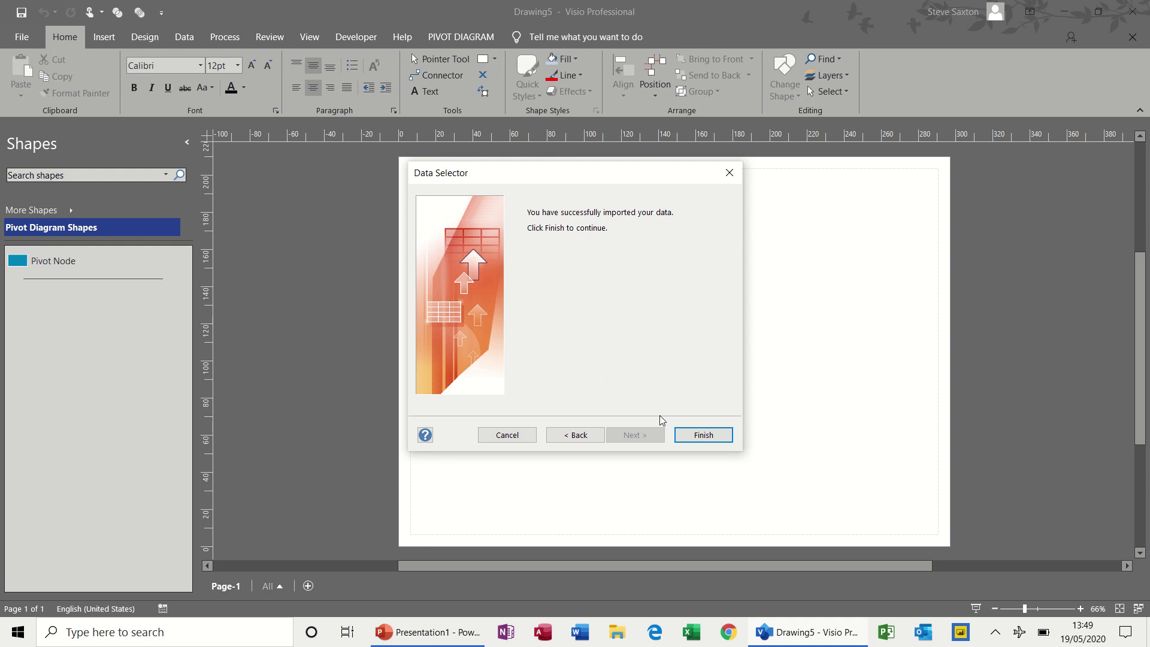
# Finish the import and make the diagram title bold
pyautogui.click(693, 434)
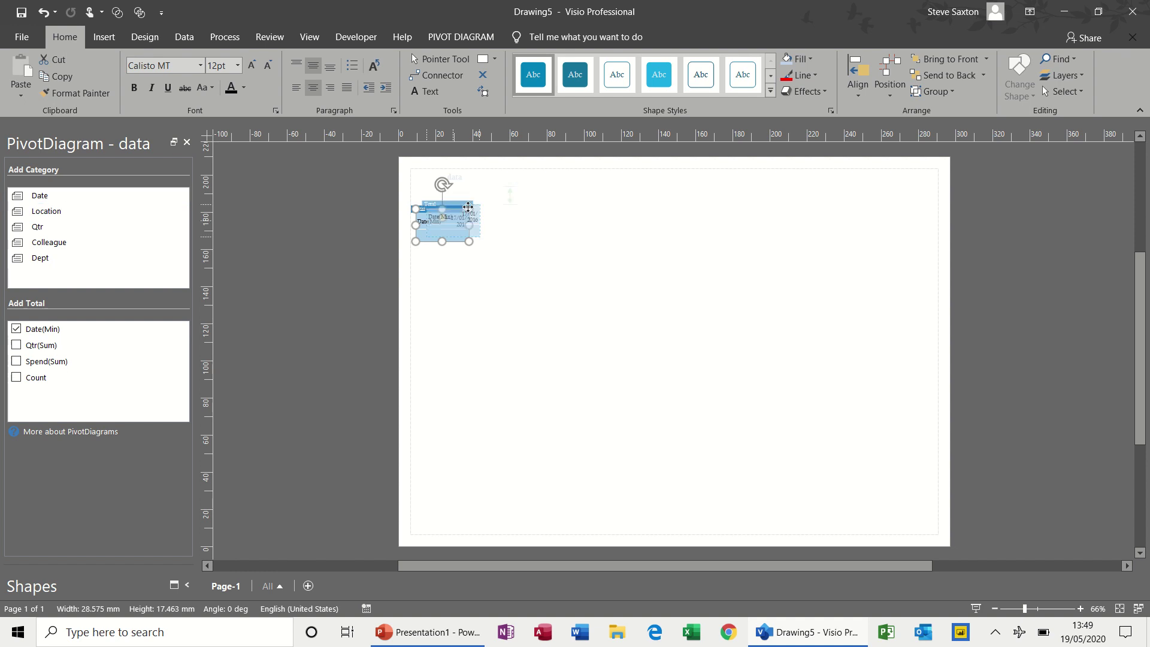
pyautogui.click(511, 197)
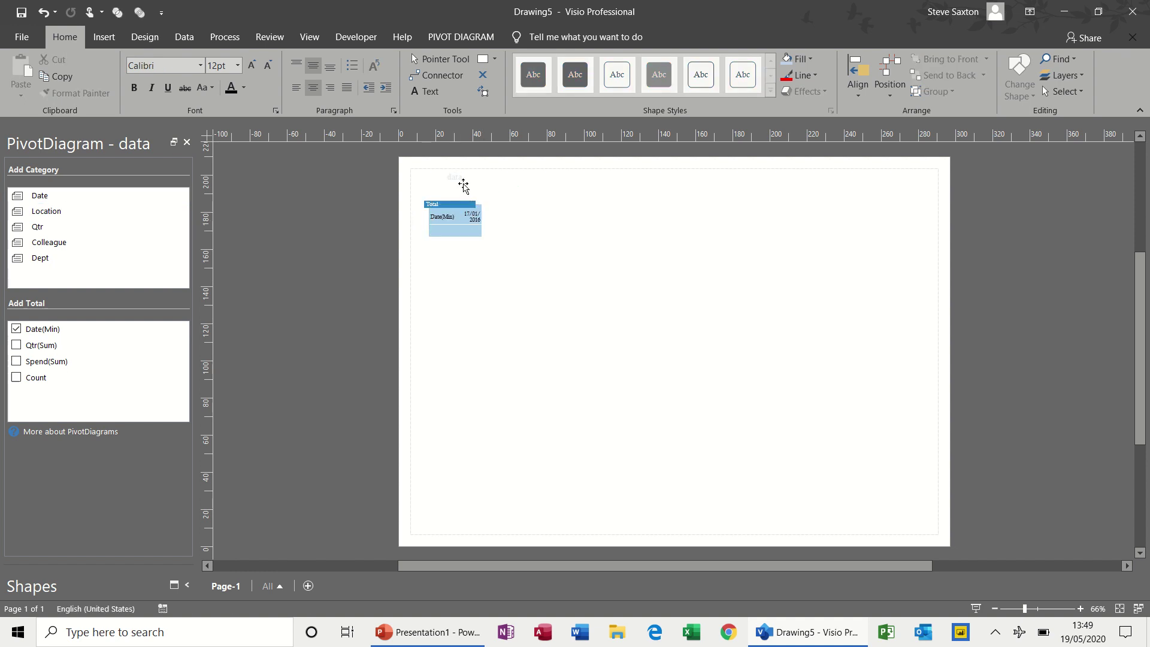
pyautogui.click(458, 180)
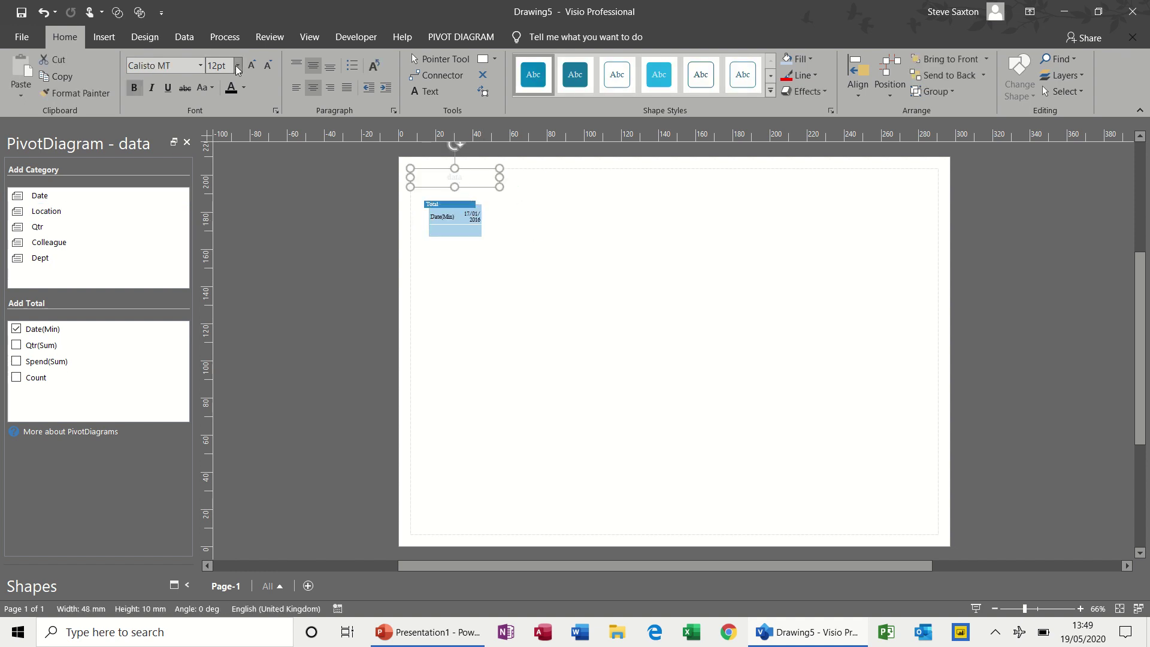
pyautogui.hotkey('ctrl', 'z')
# Make the Total node show Spend (Sum) instead of Date (Min)
pyautogui.click(467, 220)
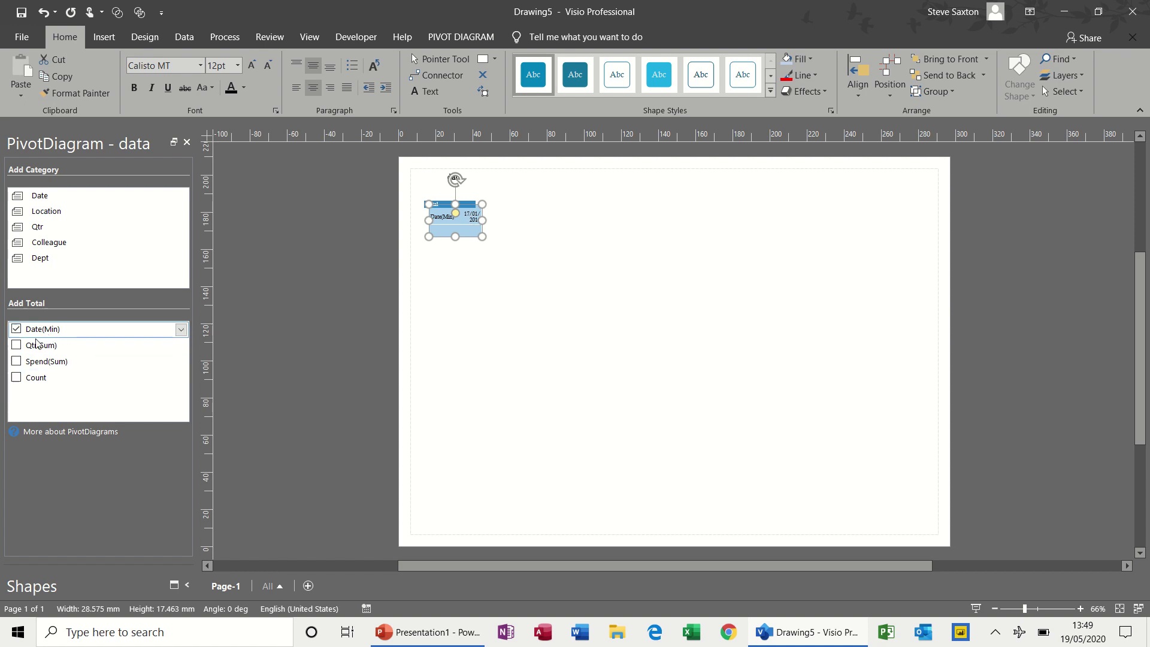
pyautogui.click(18, 362)
pyautogui.click(17, 330)
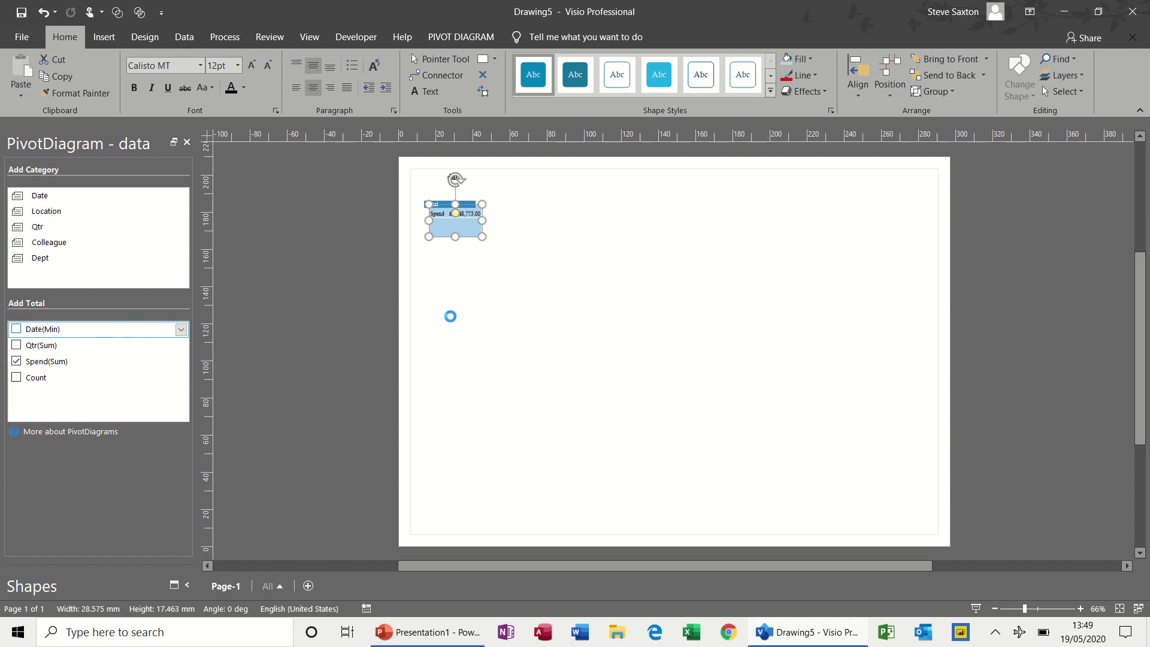
pyautogui.click(504, 257)
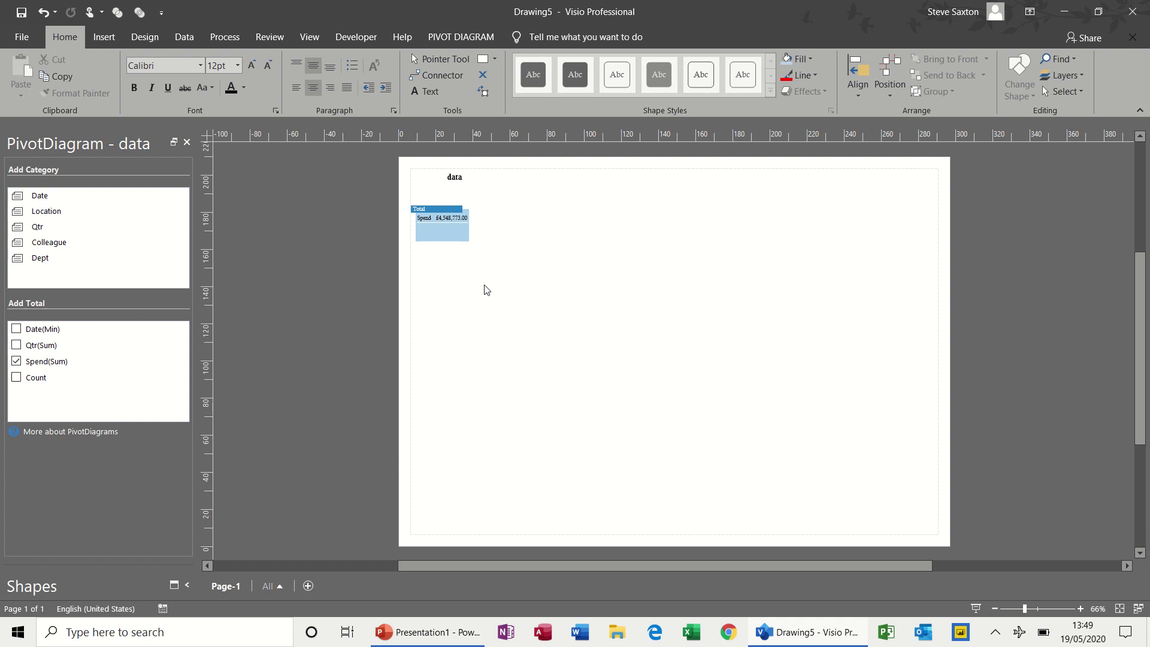
# Retitle the diagram 'Qtr Spend'
pyautogui.click(456, 178)
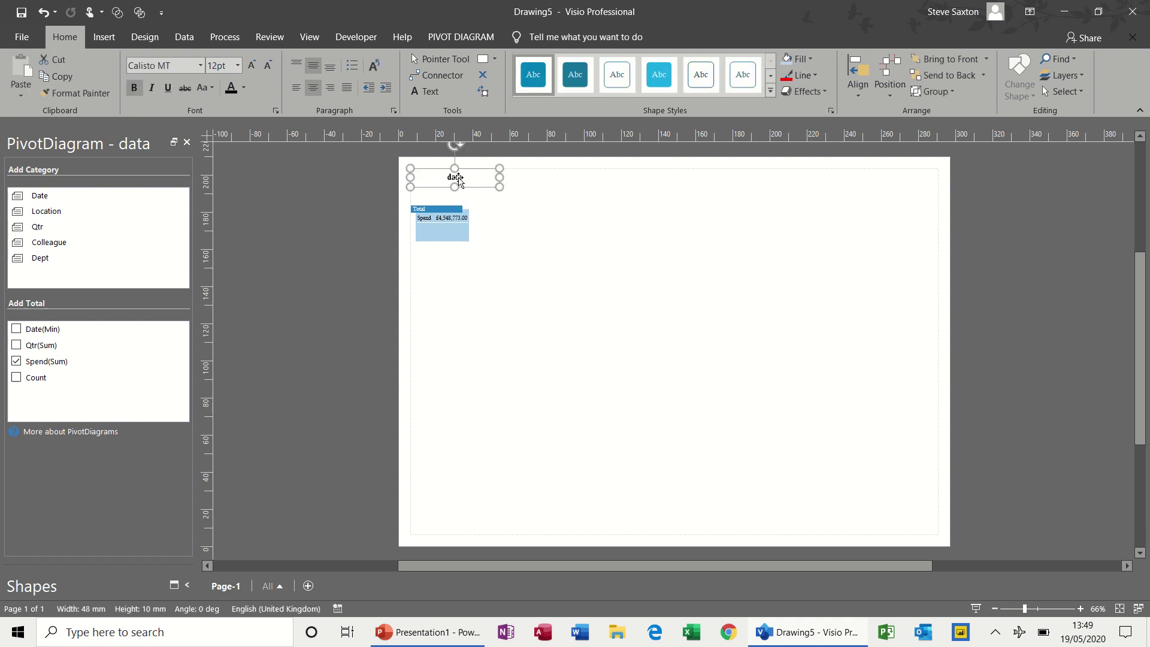
pyautogui.doubleClick(456, 178)
pyautogui.write('Qtr Spend')
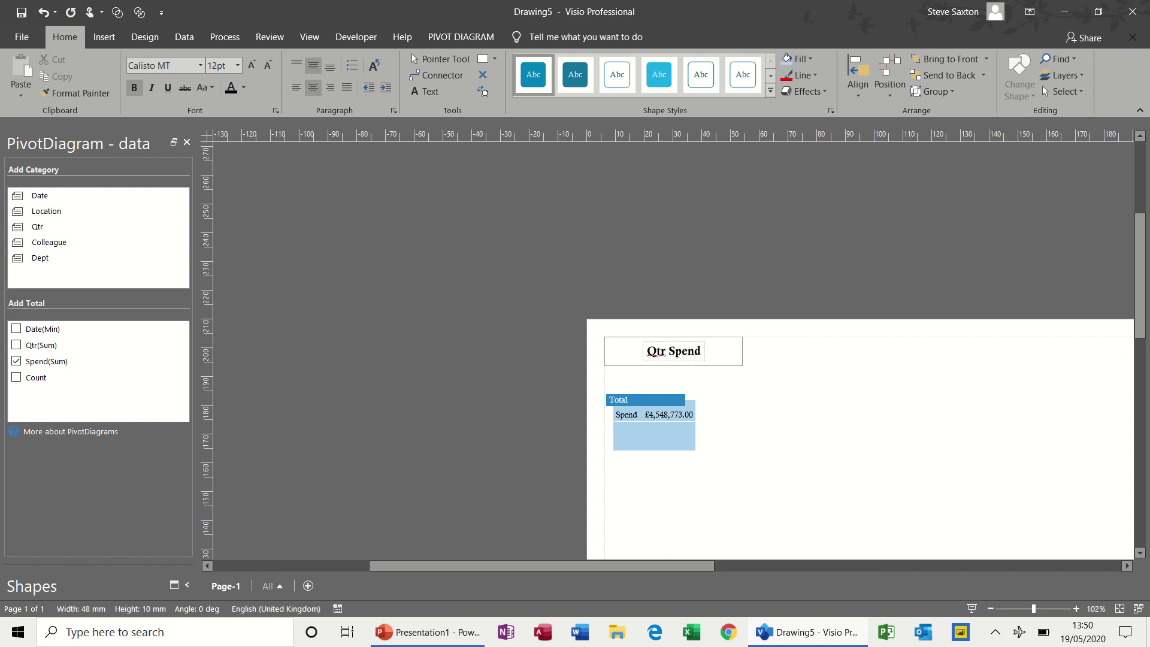
pyautogui.click(754, 436)
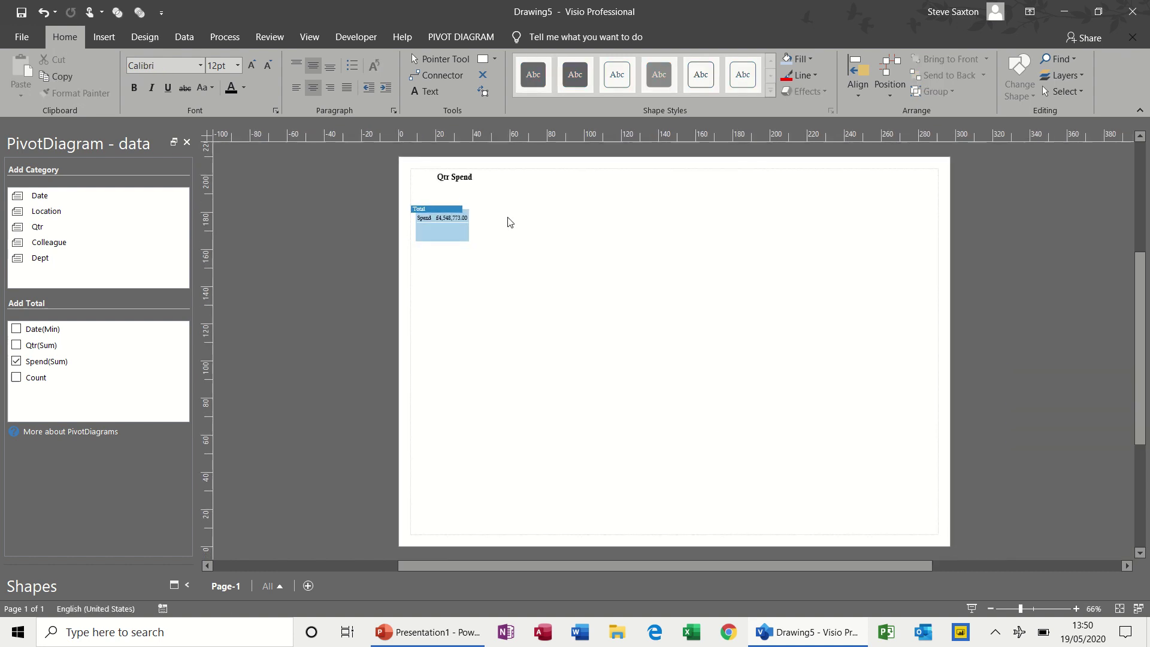
# Zoom in, briefly showing the data legend and toggling the diagram title off and on
pyautogui.click(458, 227)
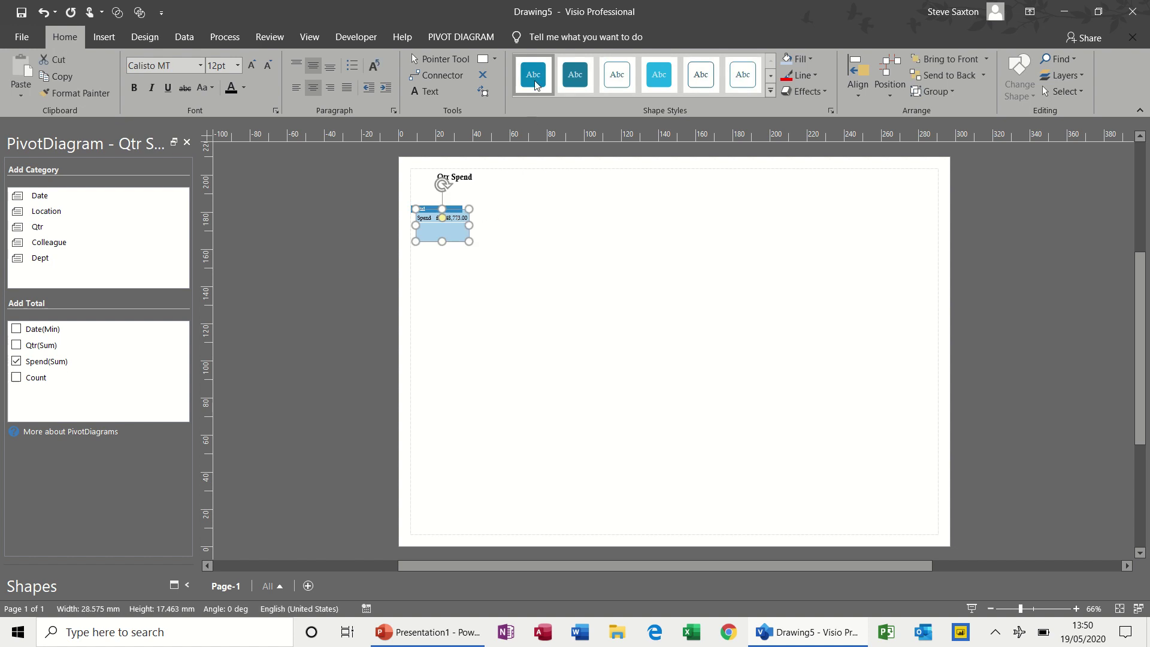
pyautogui.click(450, 38)
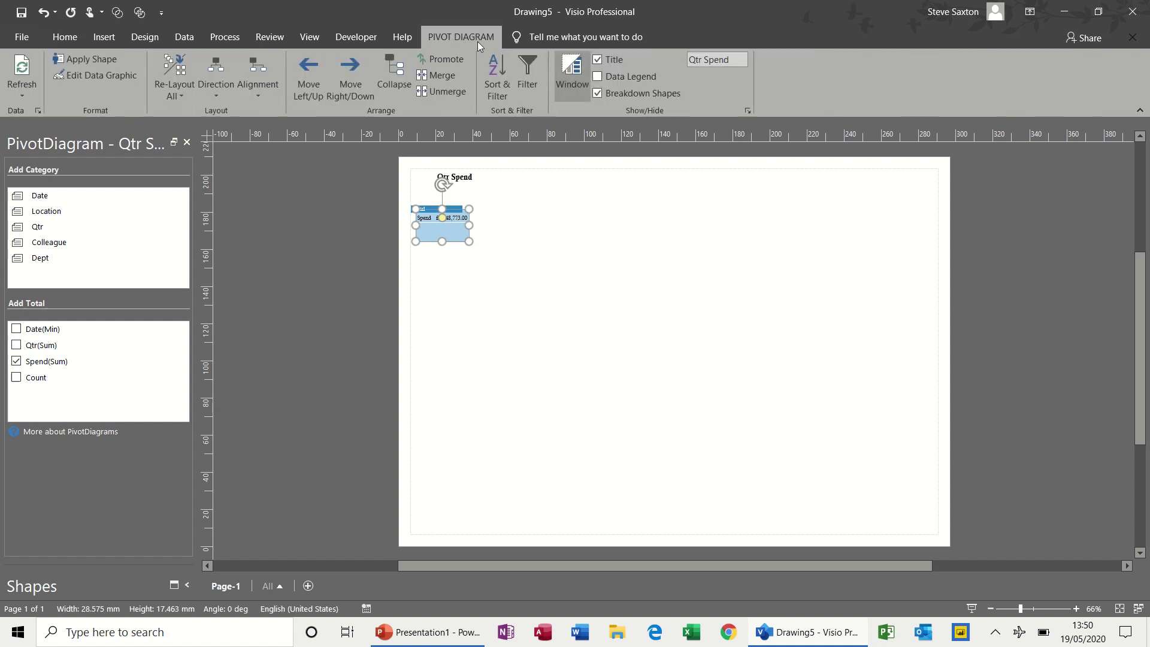
pyautogui.click(600, 76)
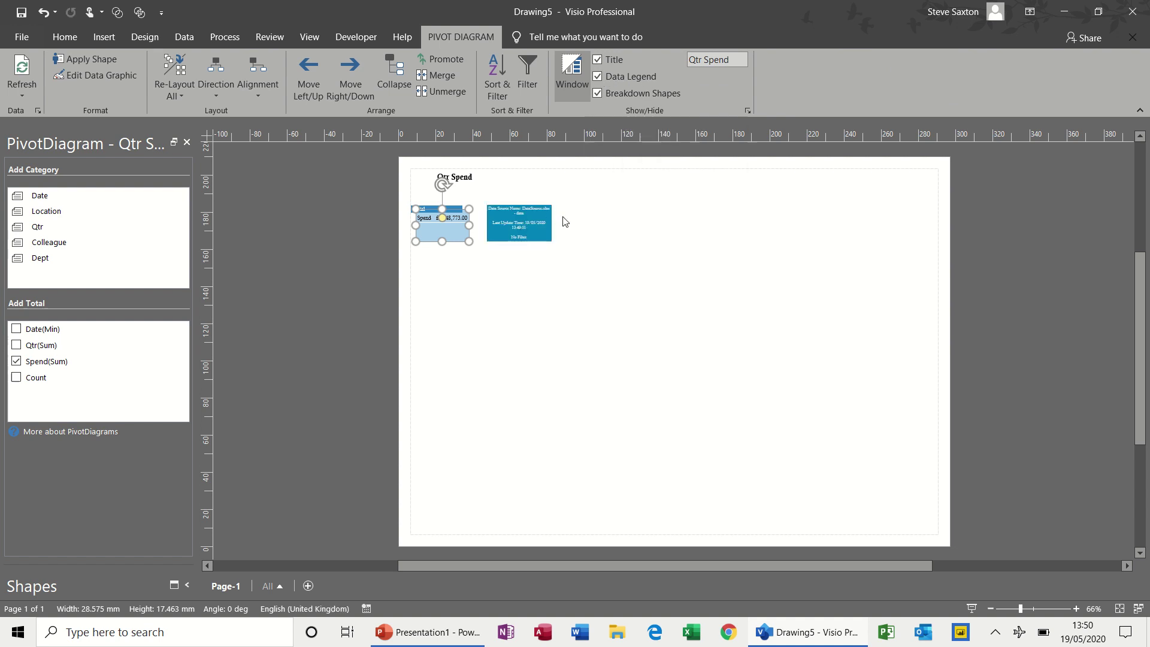
pyautogui.click(1076, 609)
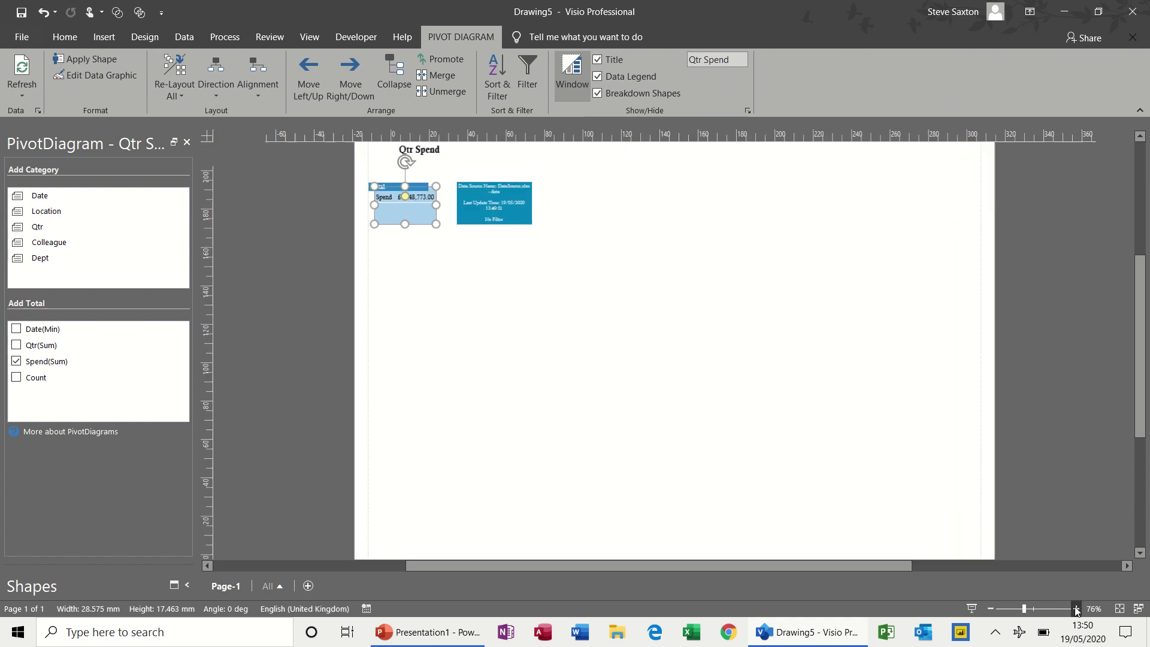
pyautogui.click(1076, 609)
pyautogui.click(1076, 609)
pyautogui.moveTo(1145, 398); pyautogui.dragTo(1145, 350)
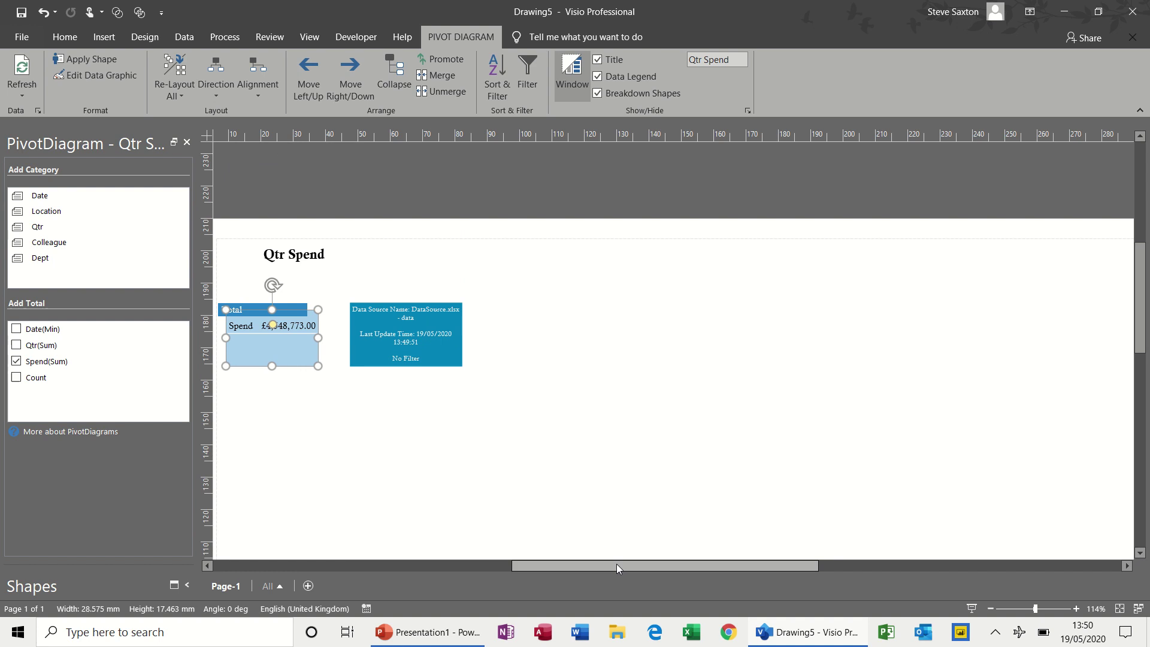
pyautogui.click(602, 76)
pyautogui.click(601, 57)
pyautogui.click(601, 58)
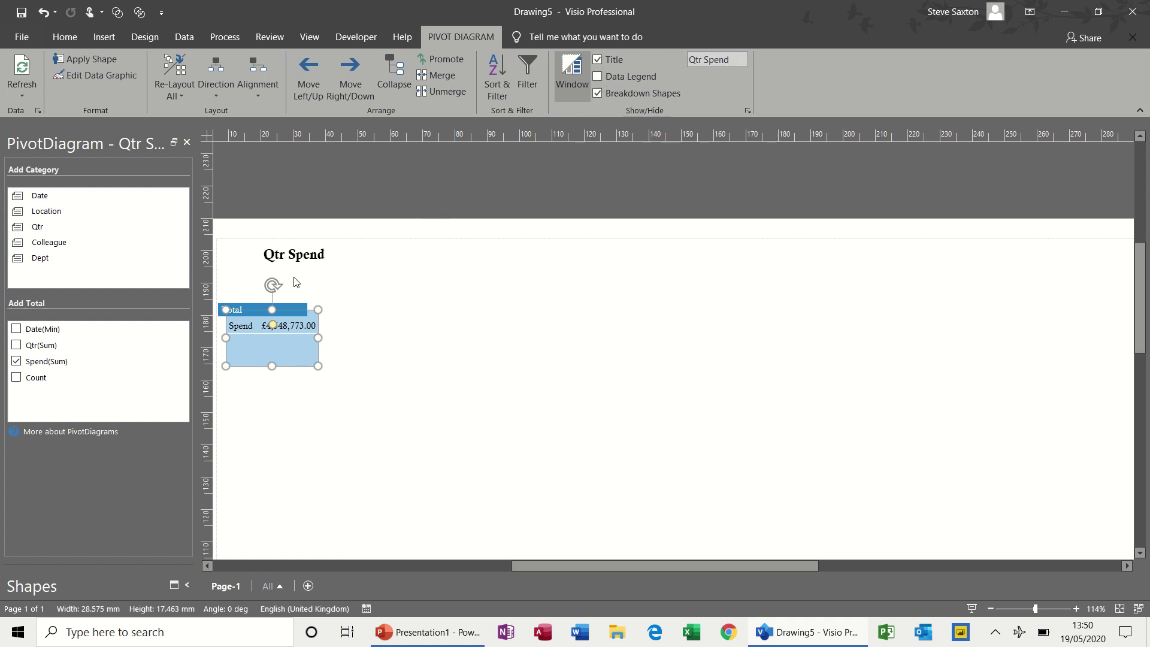
# Move the Qtr Spend title down and left to sit just above the Total box
pyautogui.click(313, 257)
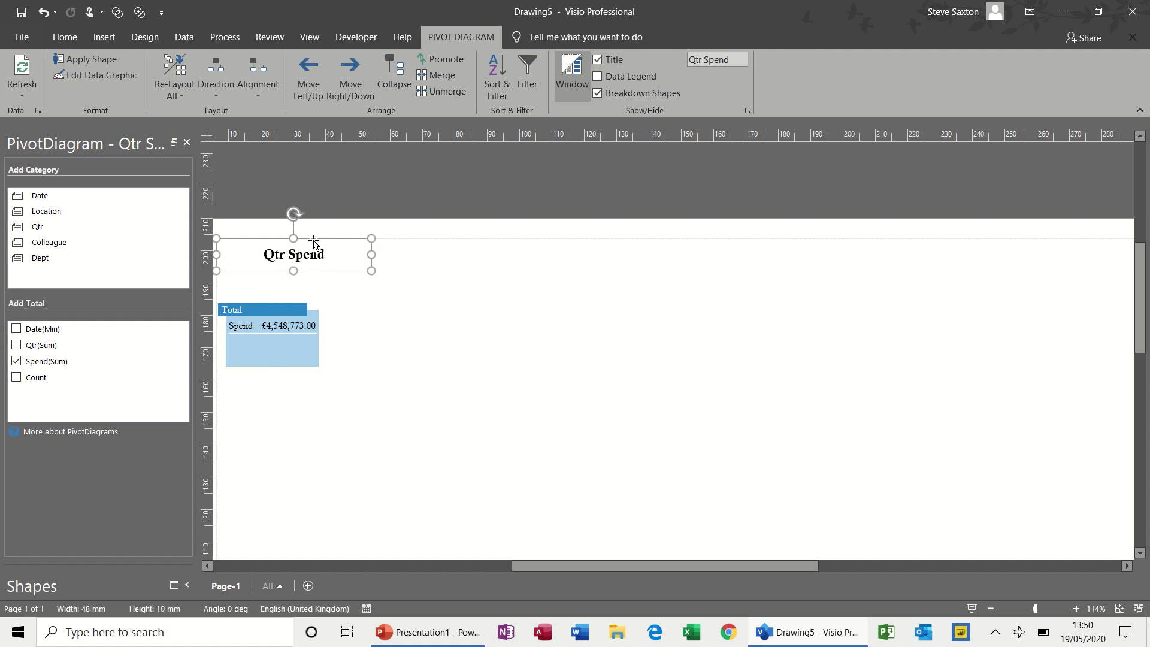
pyautogui.moveTo(314, 242); pyautogui.dragTo(304, 260)
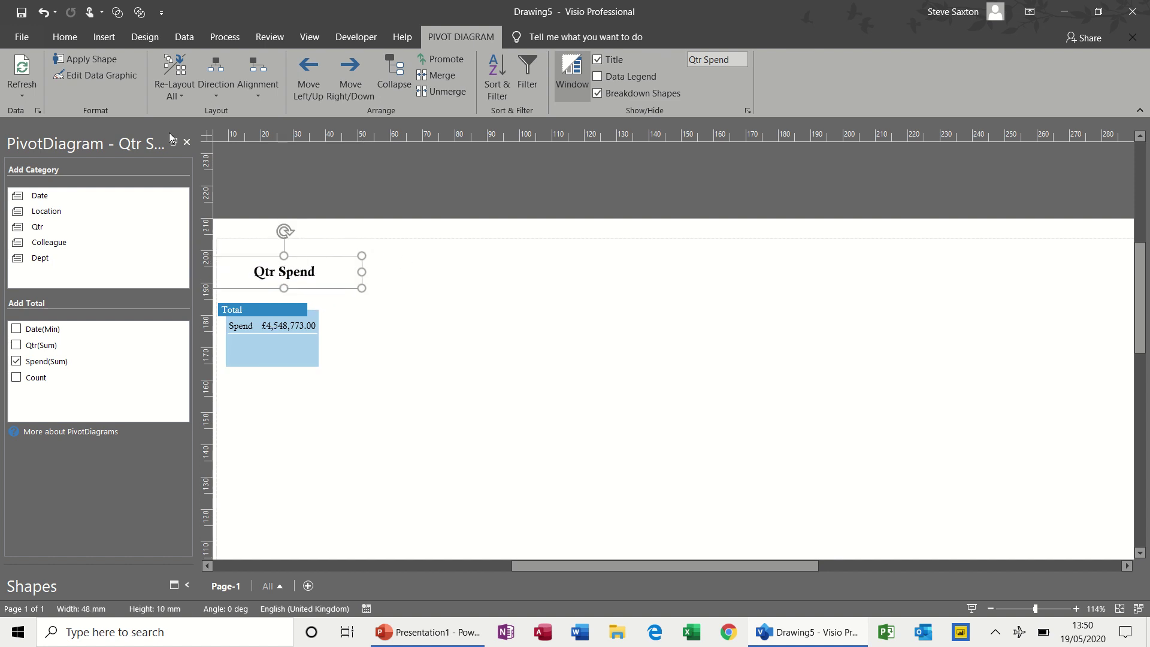
pyautogui.click(307, 346)
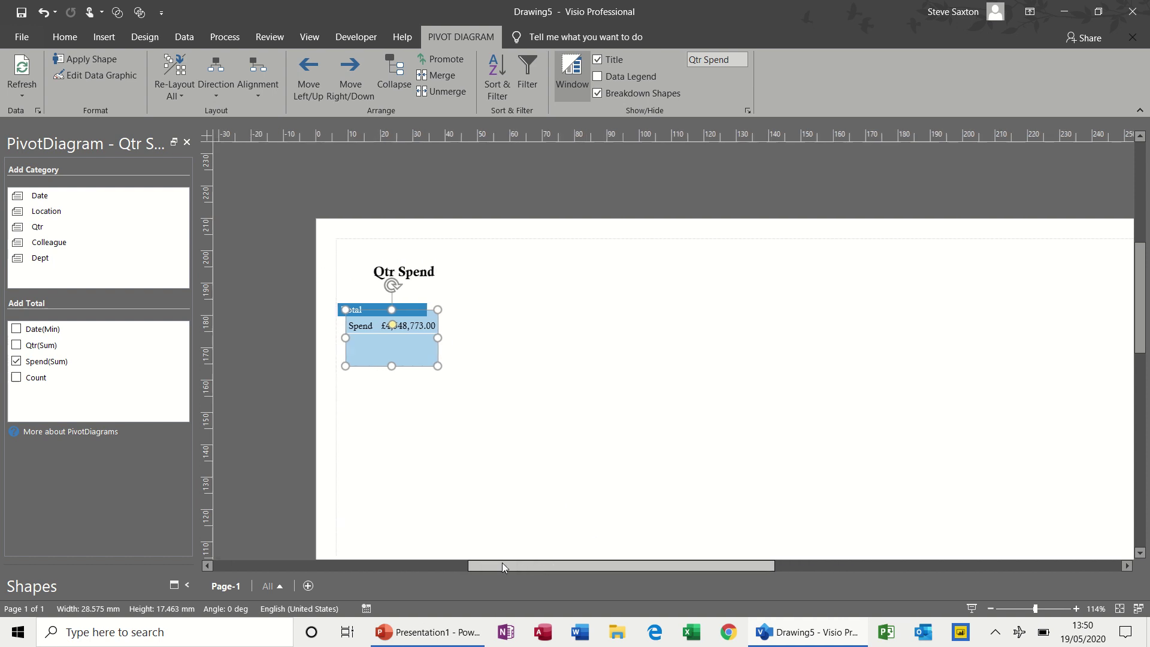
pyautogui.moveTo(502, 563); pyautogui.dragTo(501, 563)
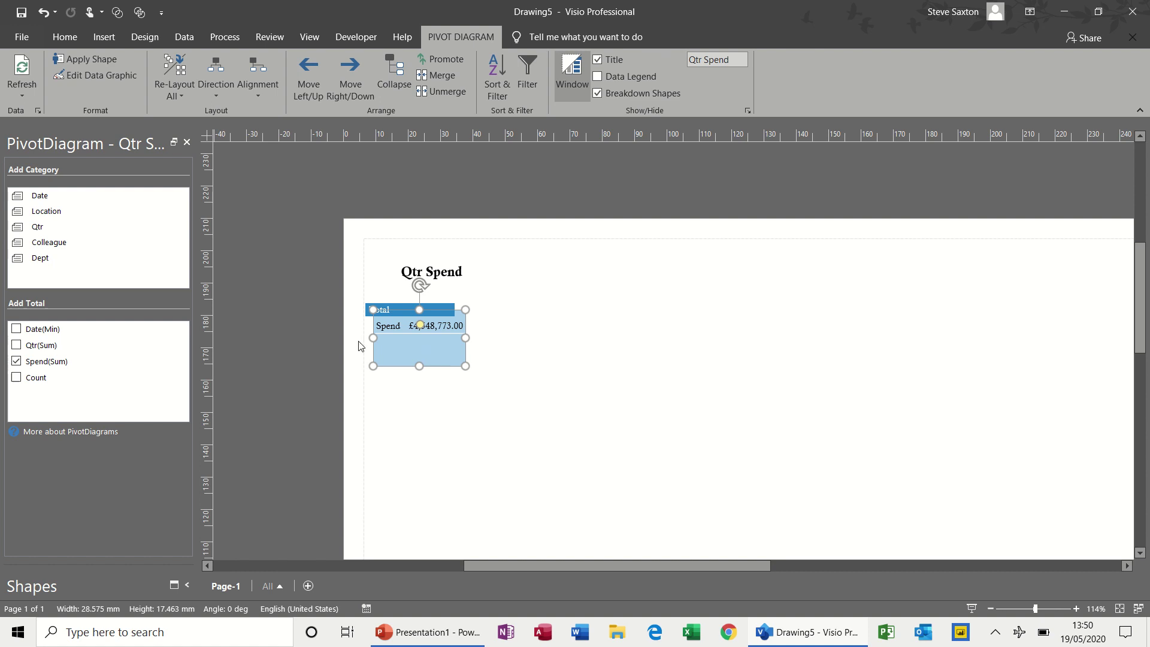
# Add the Qtr category to Total, creating quarter boxes 1–4 with default alignment and direction
pyautogui.click(86, 230)
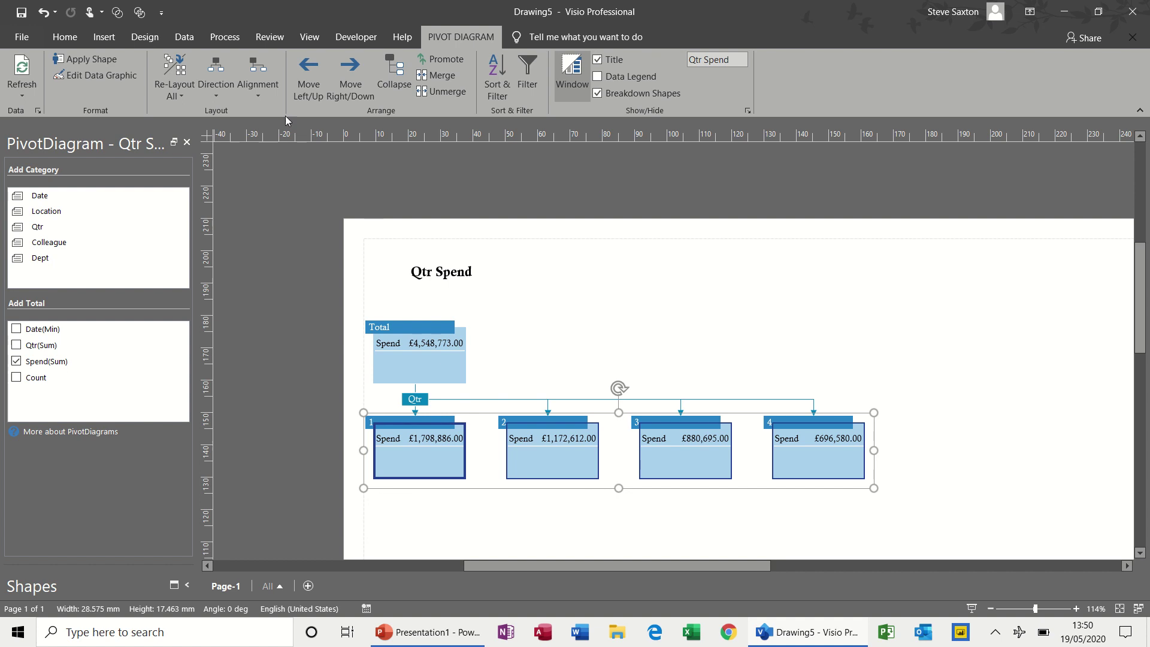
pyautogui.click(264, 96)
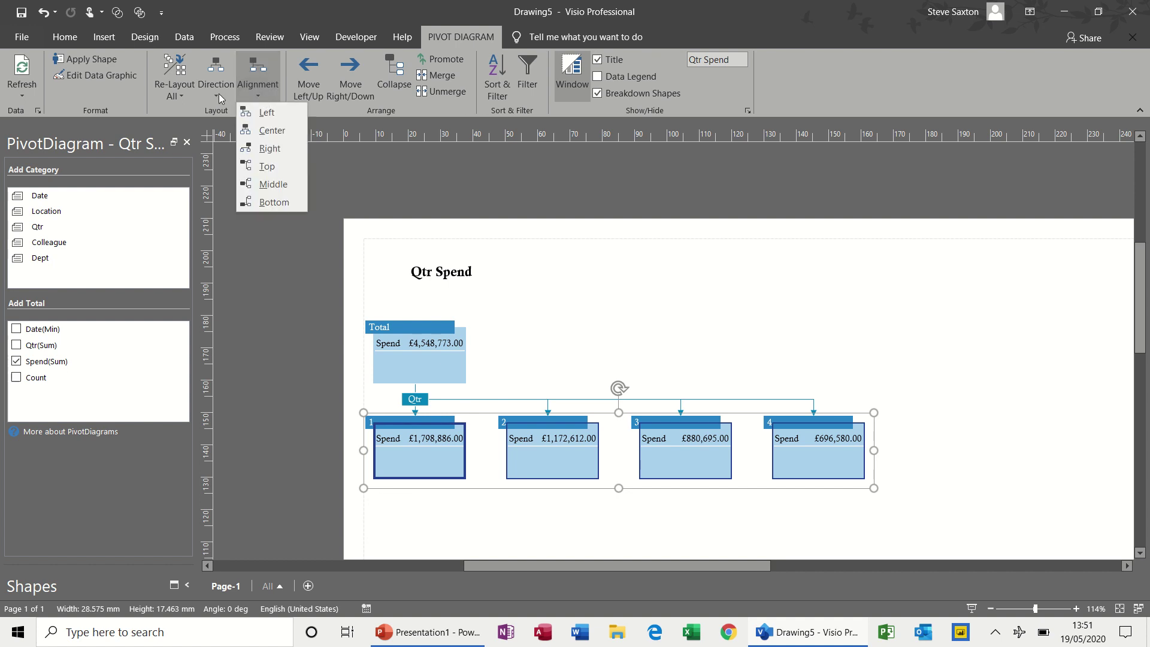
pyautogui.click(219, 94)
pyautogui.click(272, 93)
pyautogui.click(550, 450)
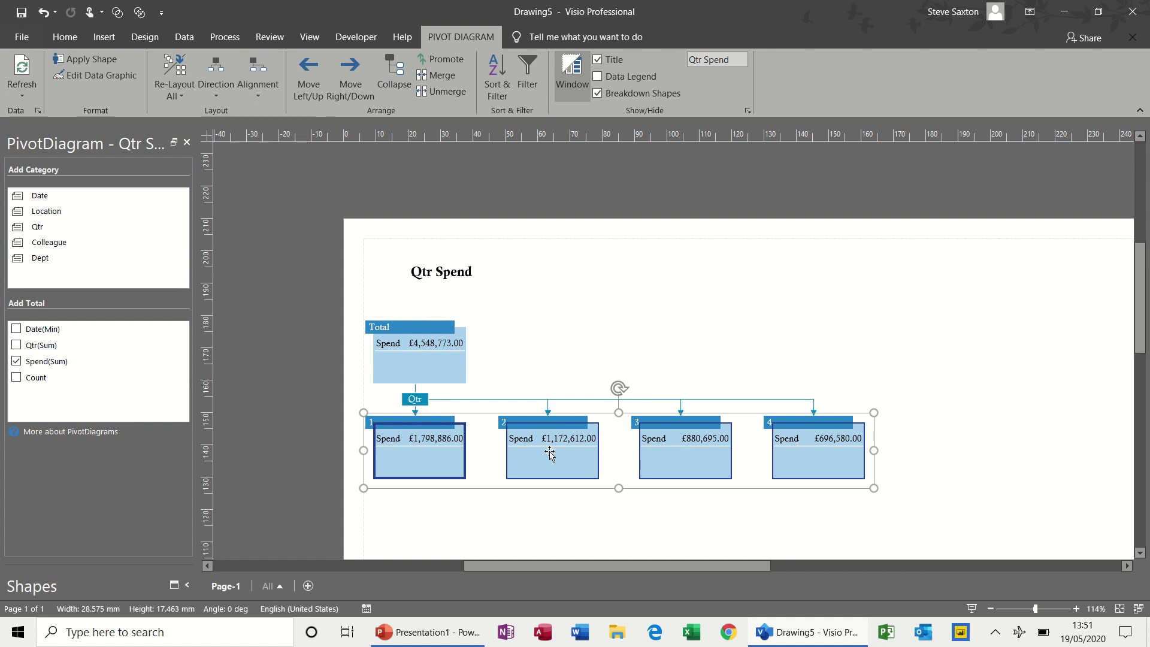
pyautogui.click(551, 454)
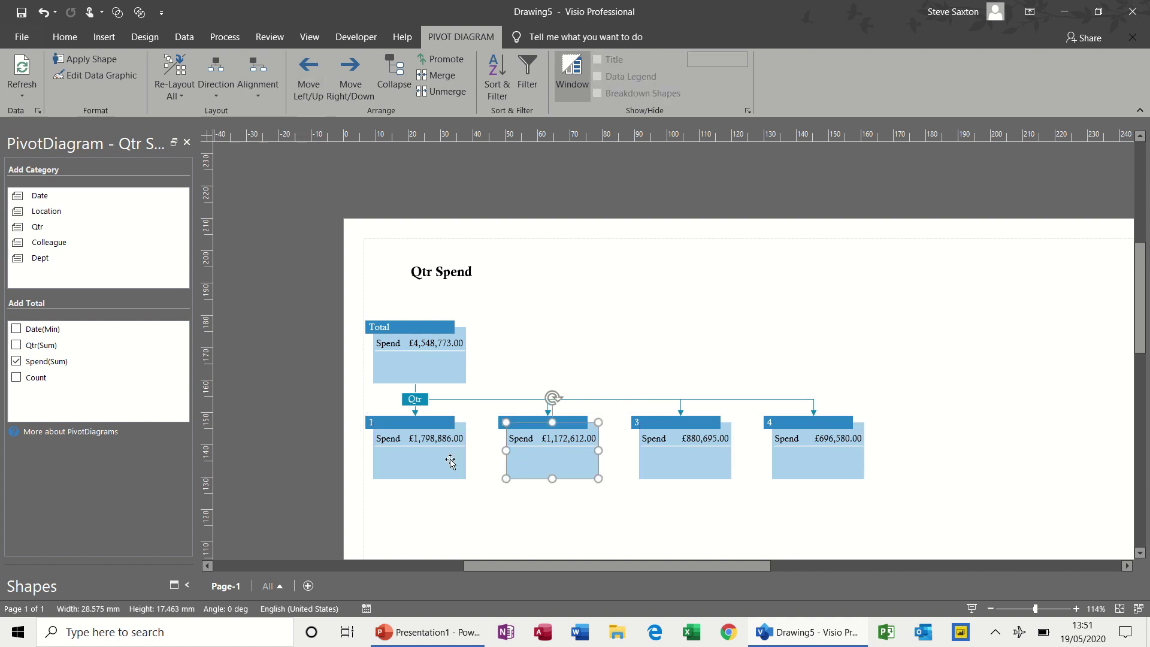
pyautogui.click(453, 367)
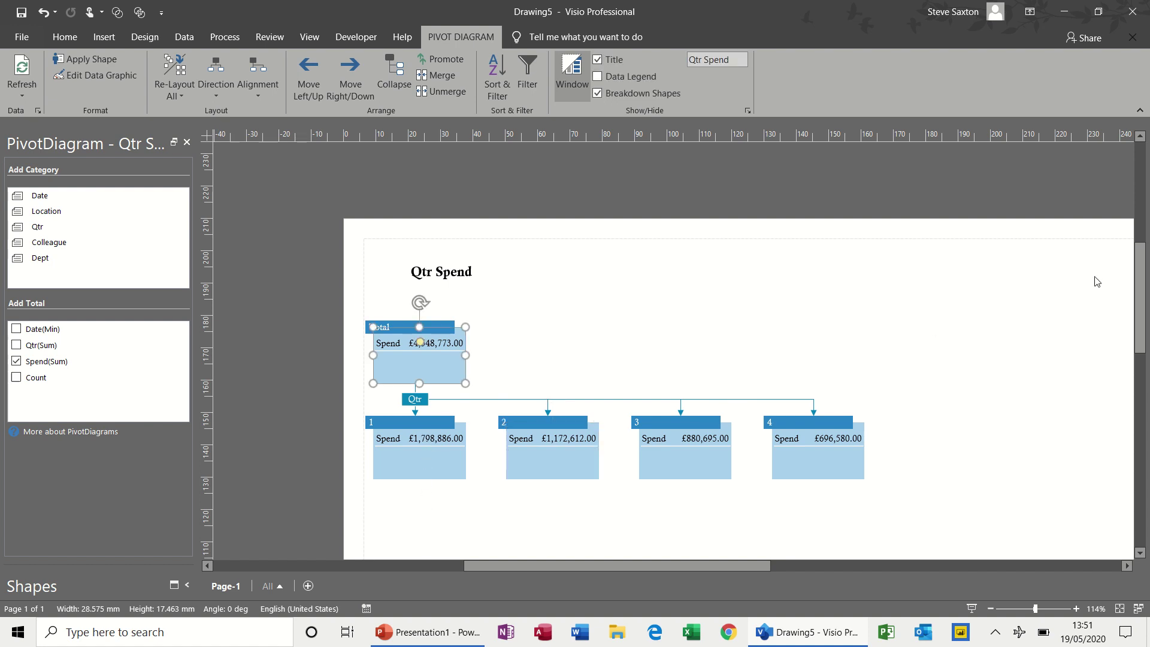
pyautogui.scroll(-5, 653, 326)
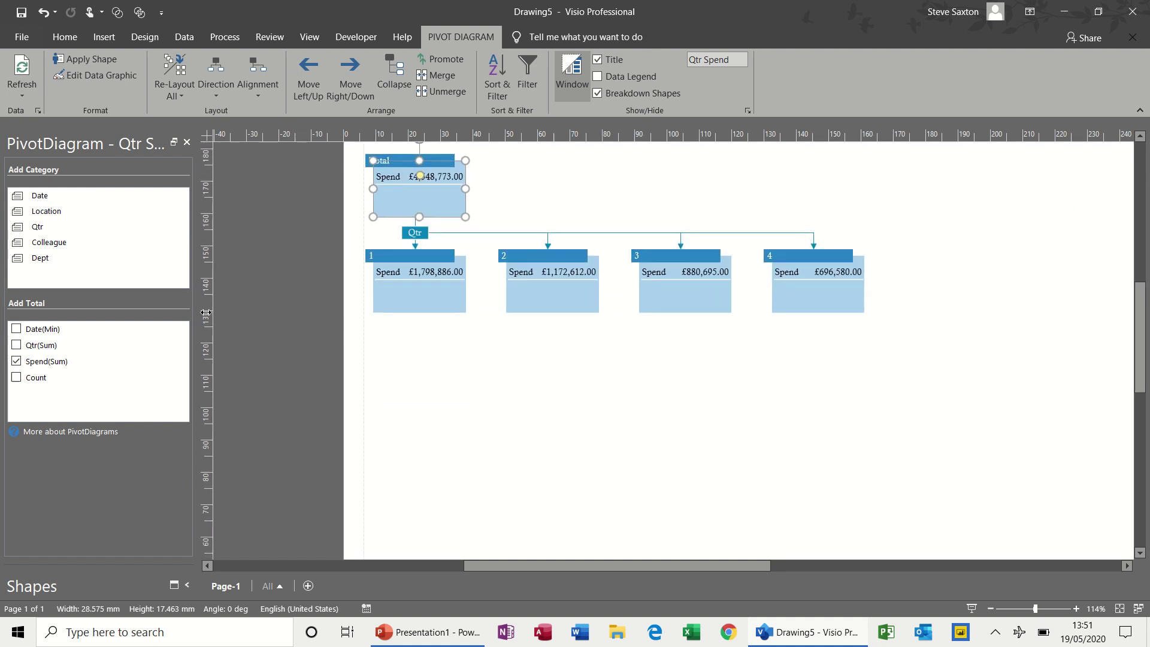
# Break quarter 1's spend down by Dept
pyautogui.moveTo(66, 262)
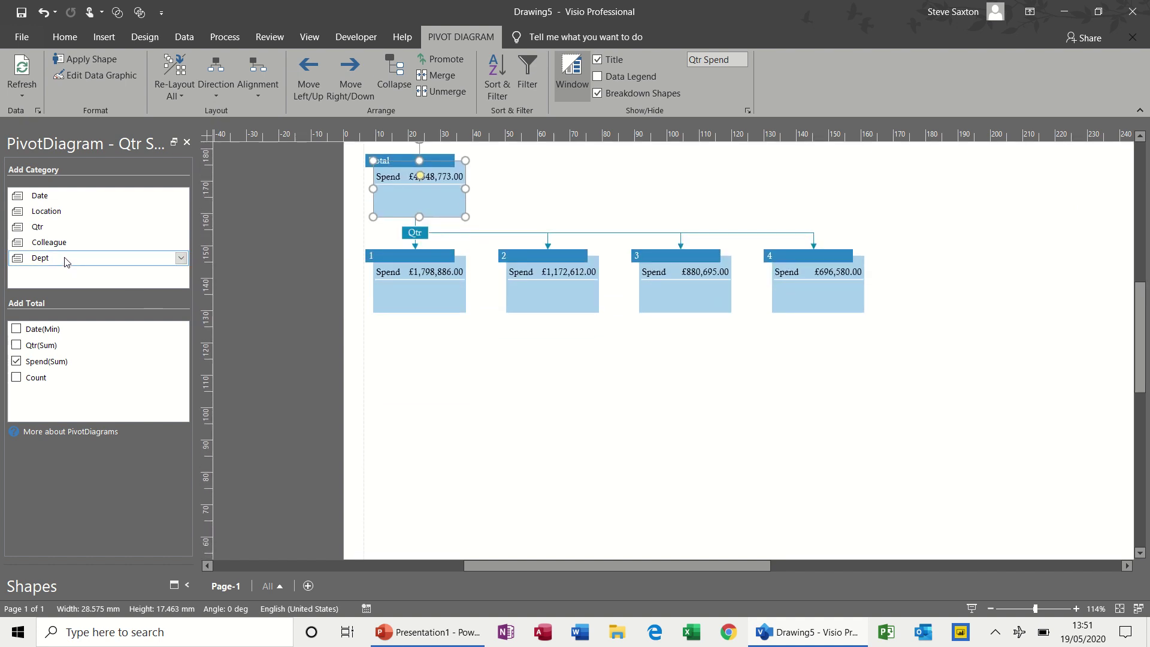
pyautogui.click(386, 292)
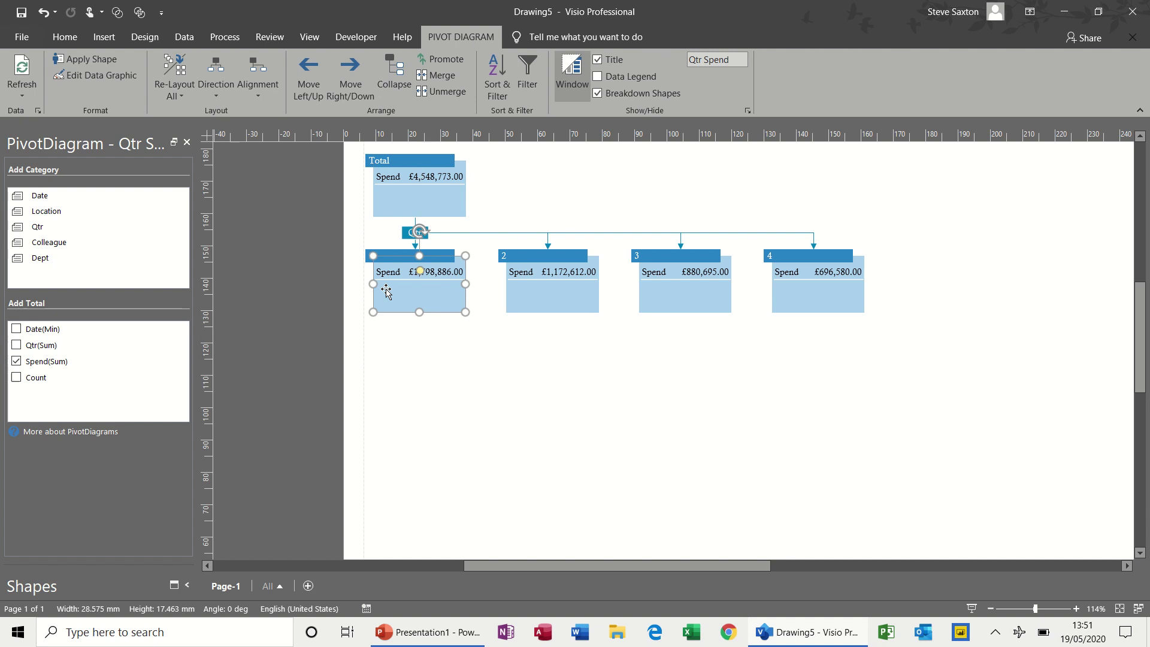
pyautogui.click(48, 260)
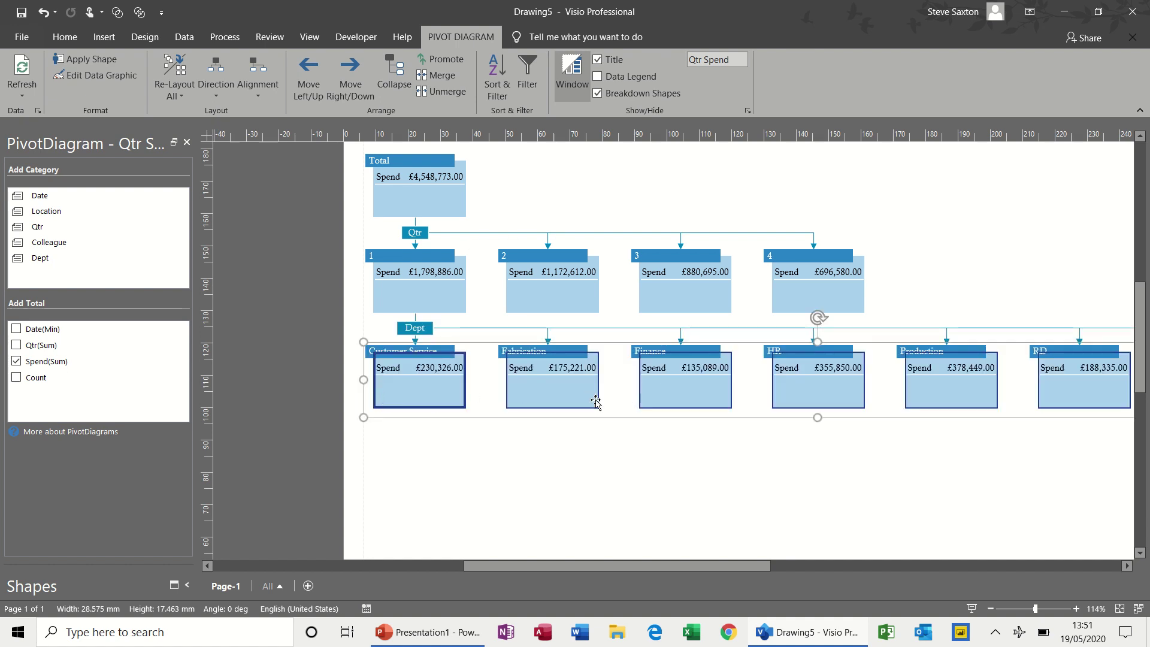
# Top-align the quarter 1 layout so the department boxes stack vertically
pyautogui.click(417, 307)
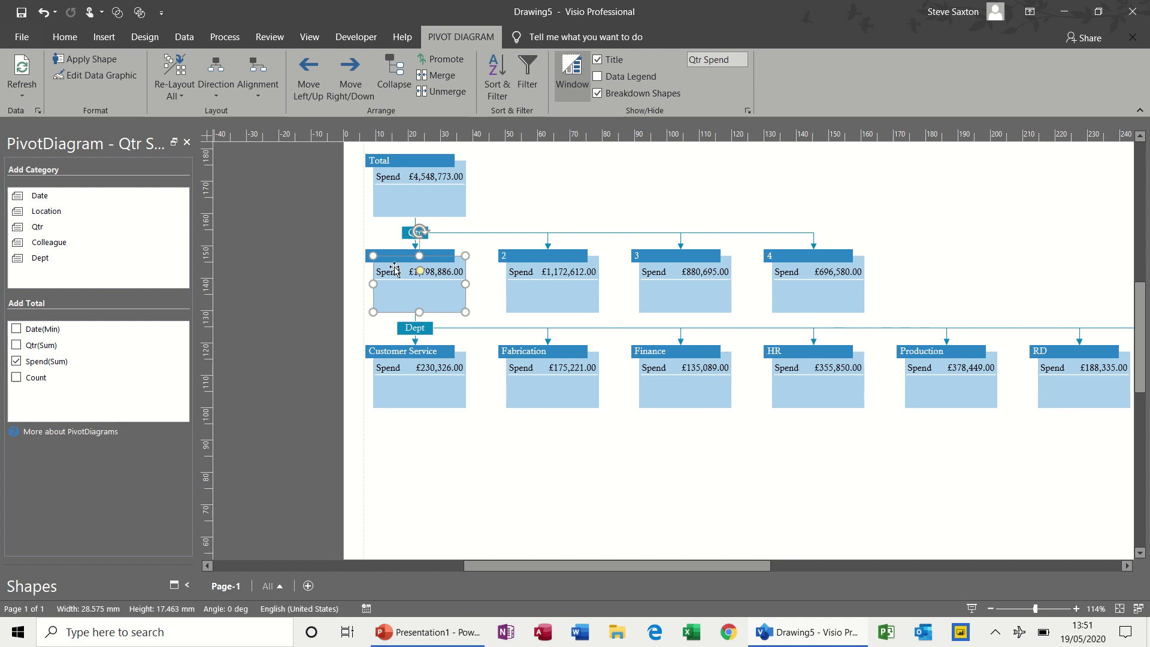
pyautogui.click(264, 96)
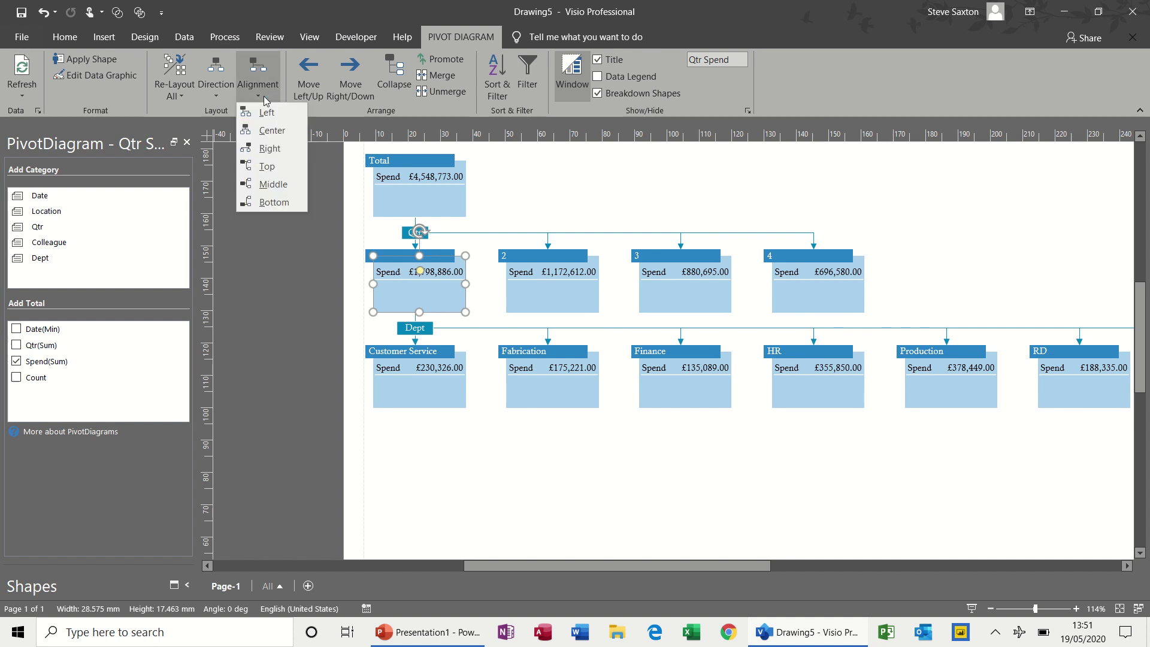
pyautogui.click(270, 167)
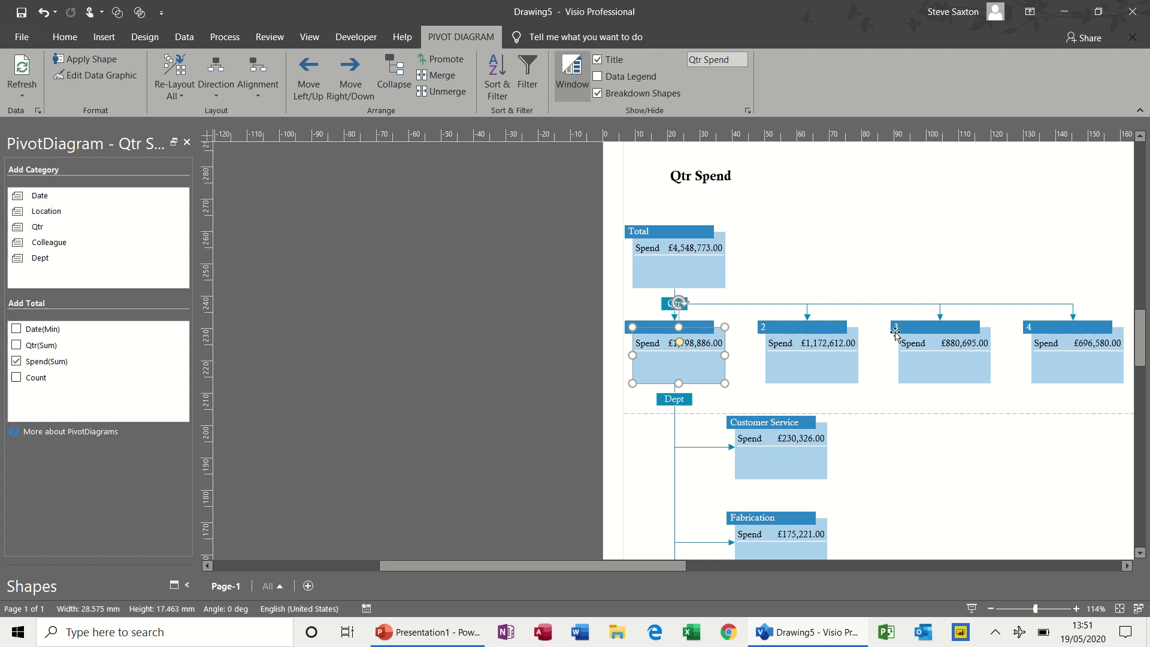
pyautogui.moveTo(651, 566); pyautogui.dragTo(742, 574)
pyautogui.moveTo(1146, 317)
pyautogui.mouseDown()
pyautogui.moveTo(1146, 392)
pyautogui.moveTo(1148, 338)
pyautogui.mouseUp()
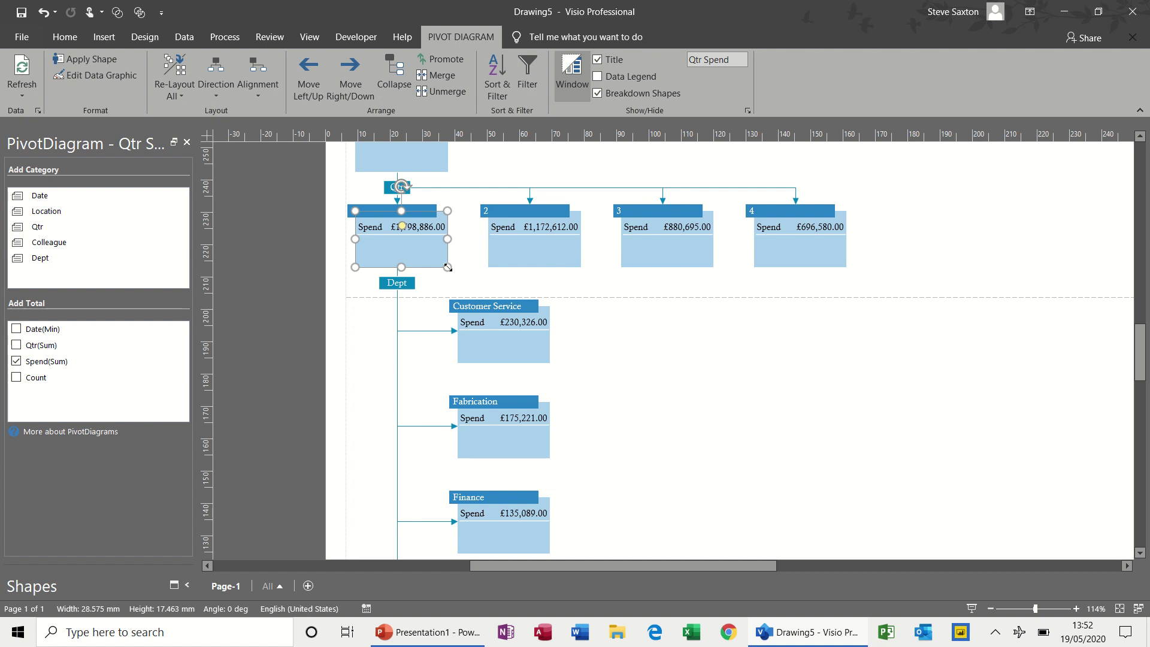
# Filter the Dept breakdown with the condition Dept equals HR
pyautogui.click(527, 84)
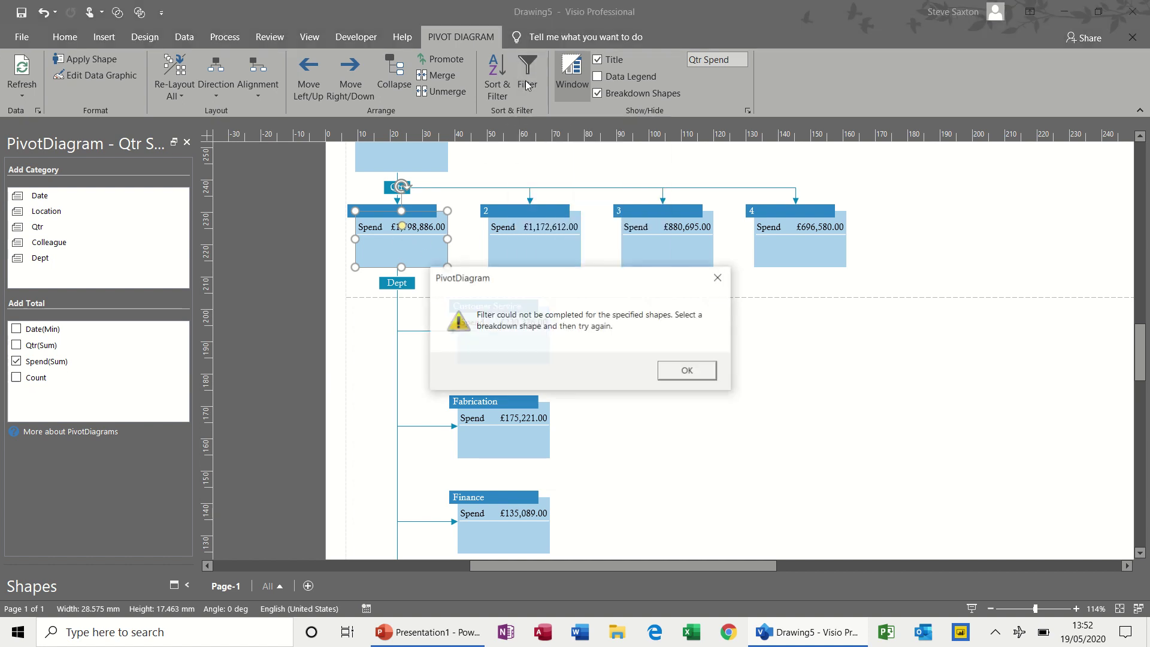
pyautogui.click(683, 370)
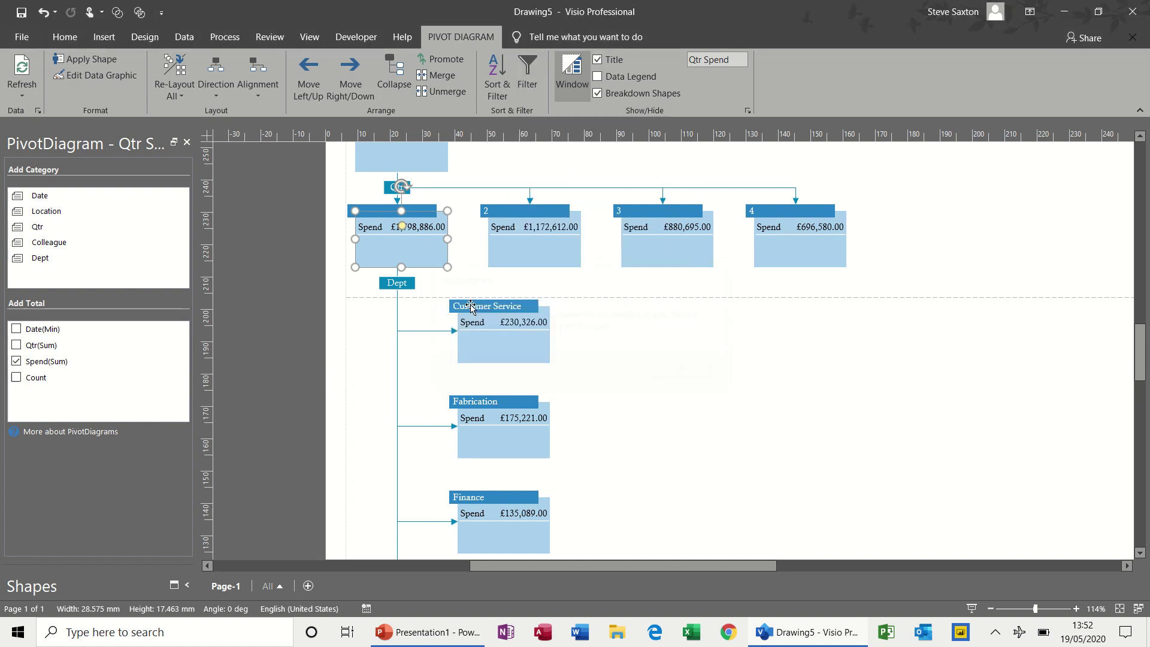
pyautogui.click(407, 284)
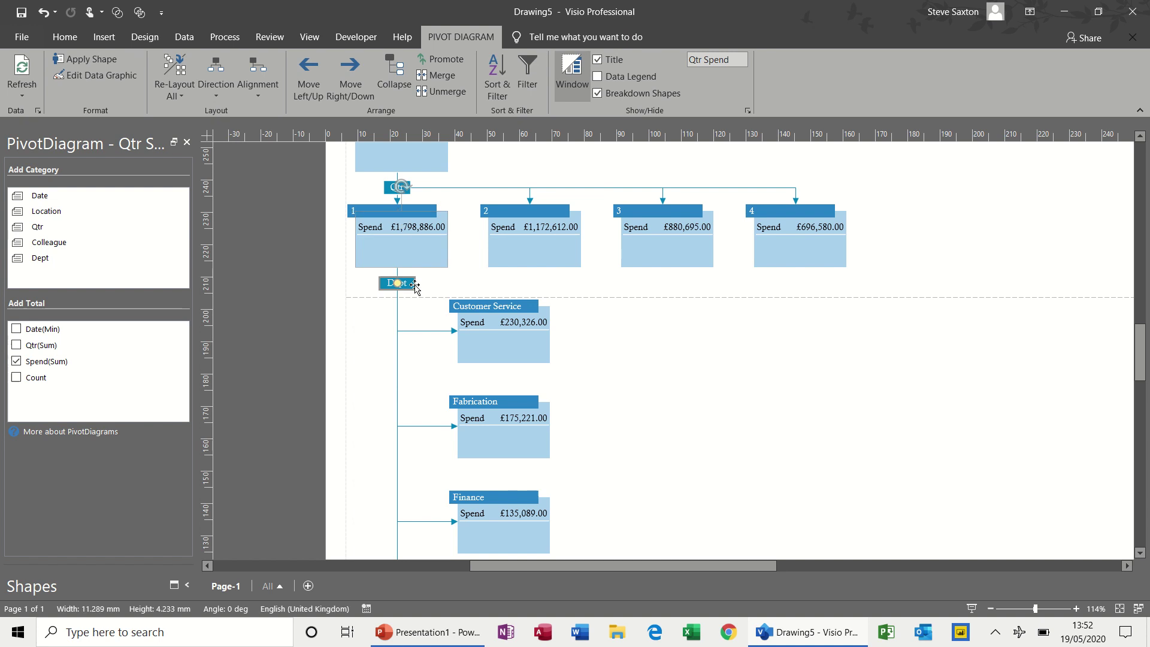
pyautogui.click(527, 88)
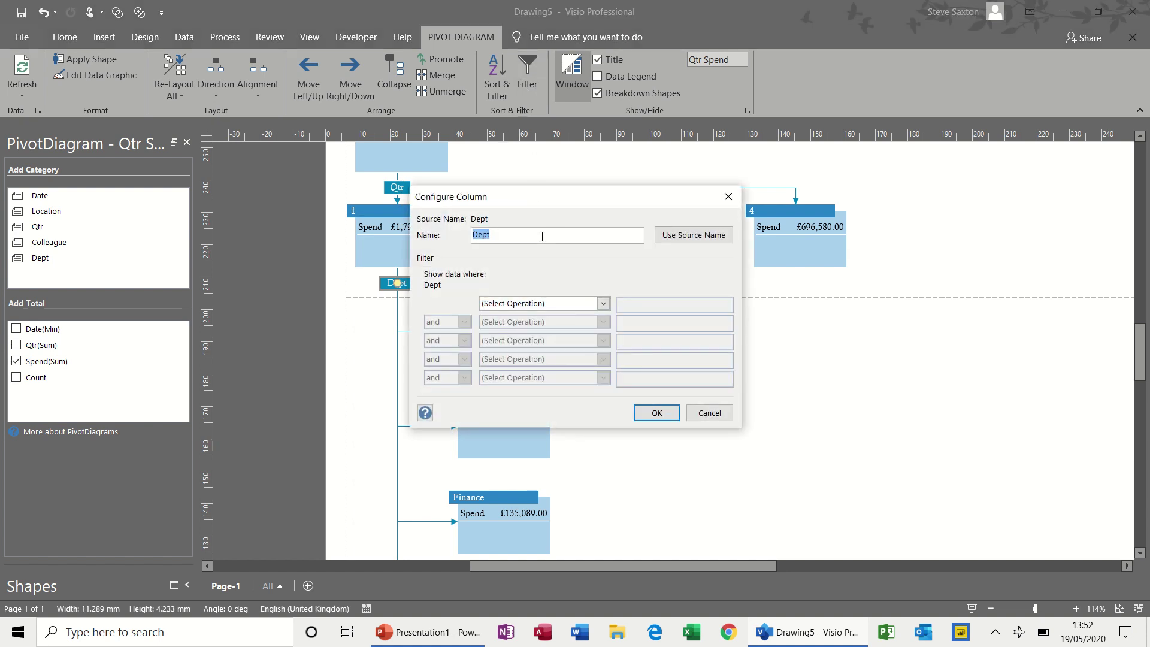
pyautogui.click(604, 303)
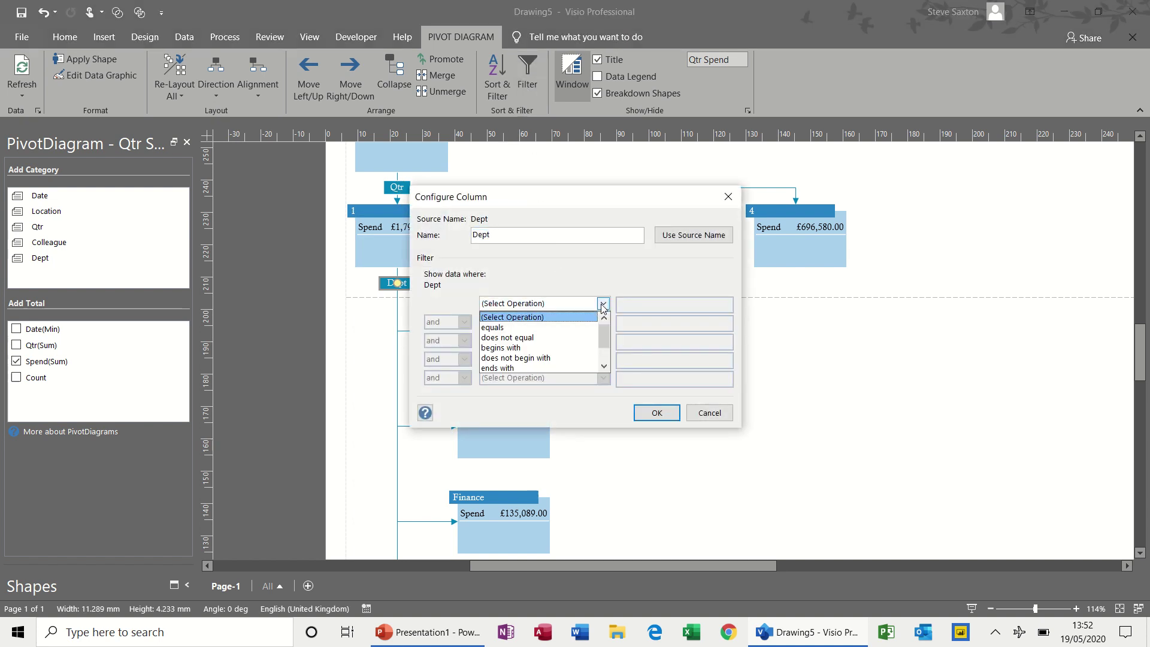
pyautogui.click(568, 328)
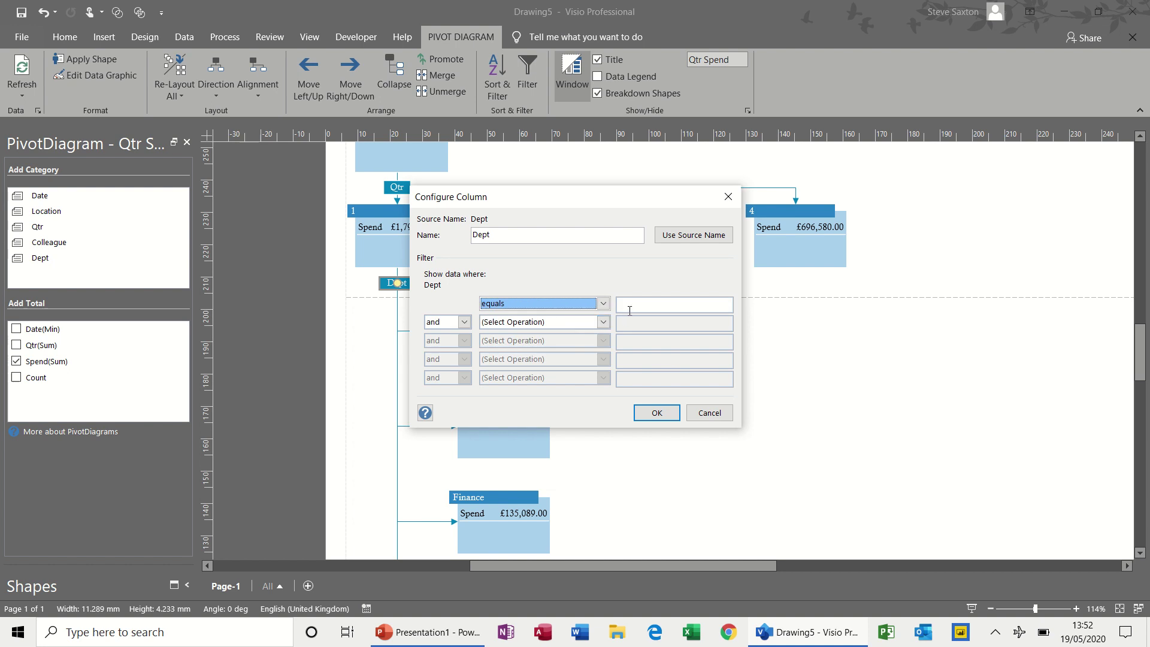
pyautogui.click(632, 307)
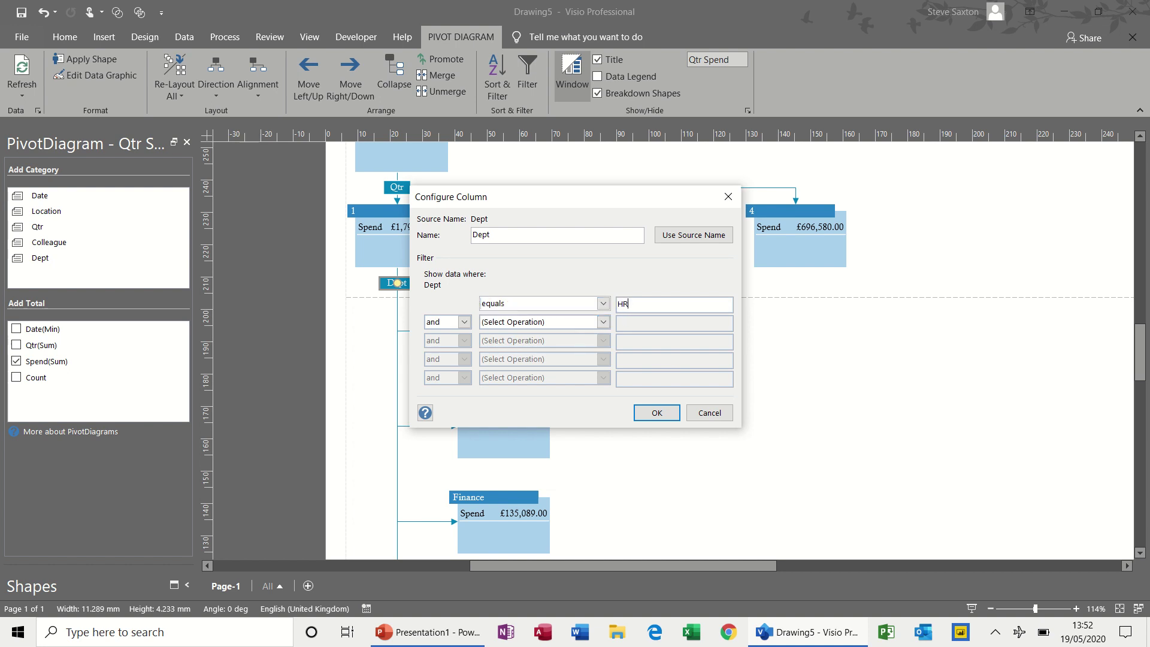
pyautogui.click(665, 412)
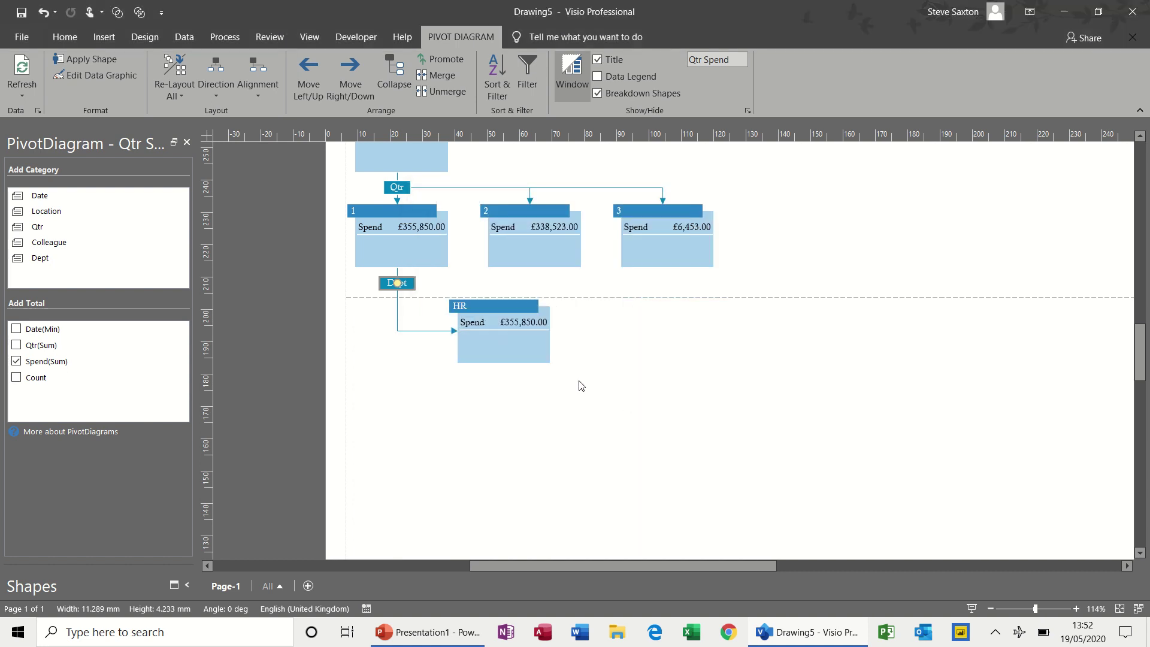
# Add the Colleague category under the HR box, leaving the alignment unchanged
pyautogui.click(521, 350)
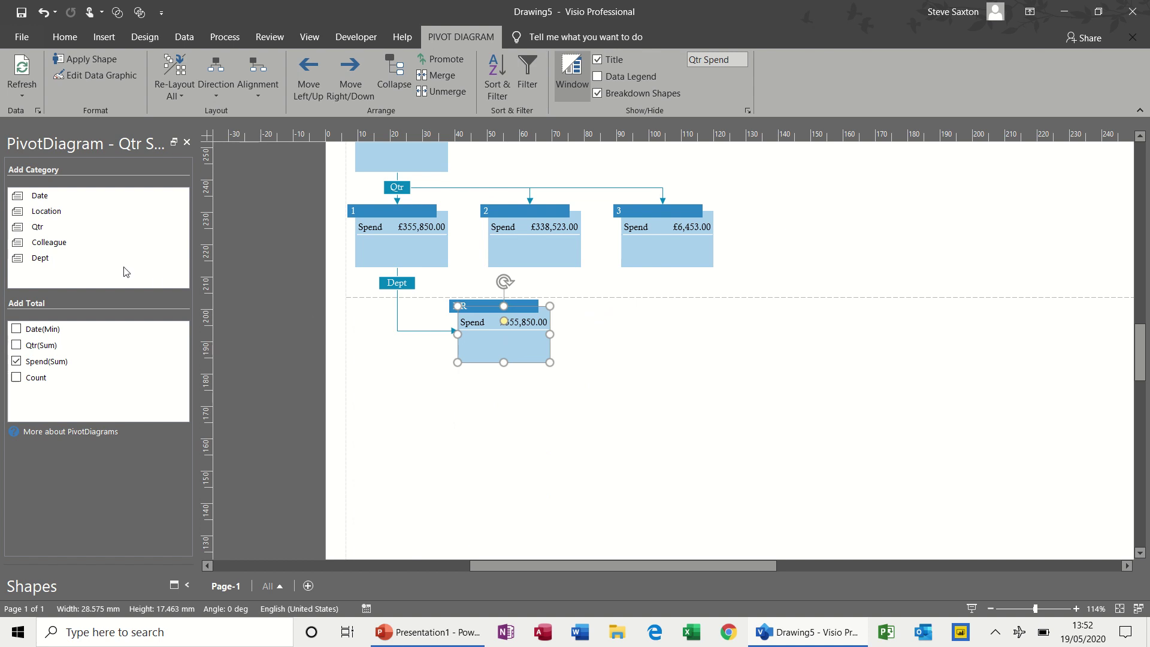
pyautogui.click(98, 244)
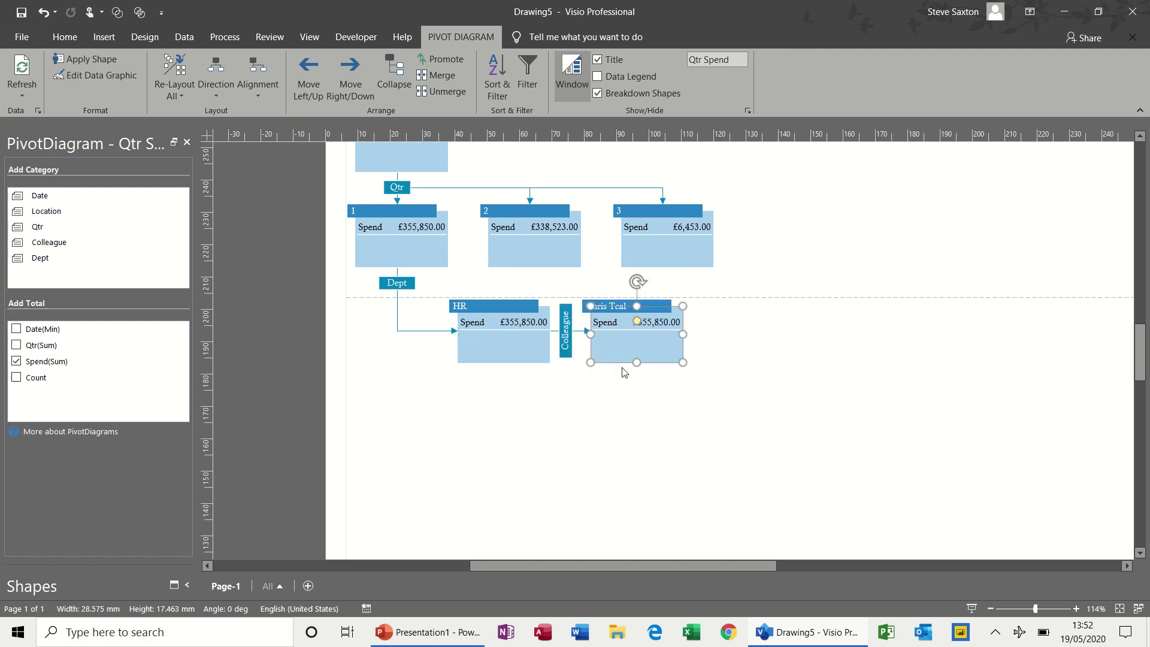
pyautogui.click(533, 348)
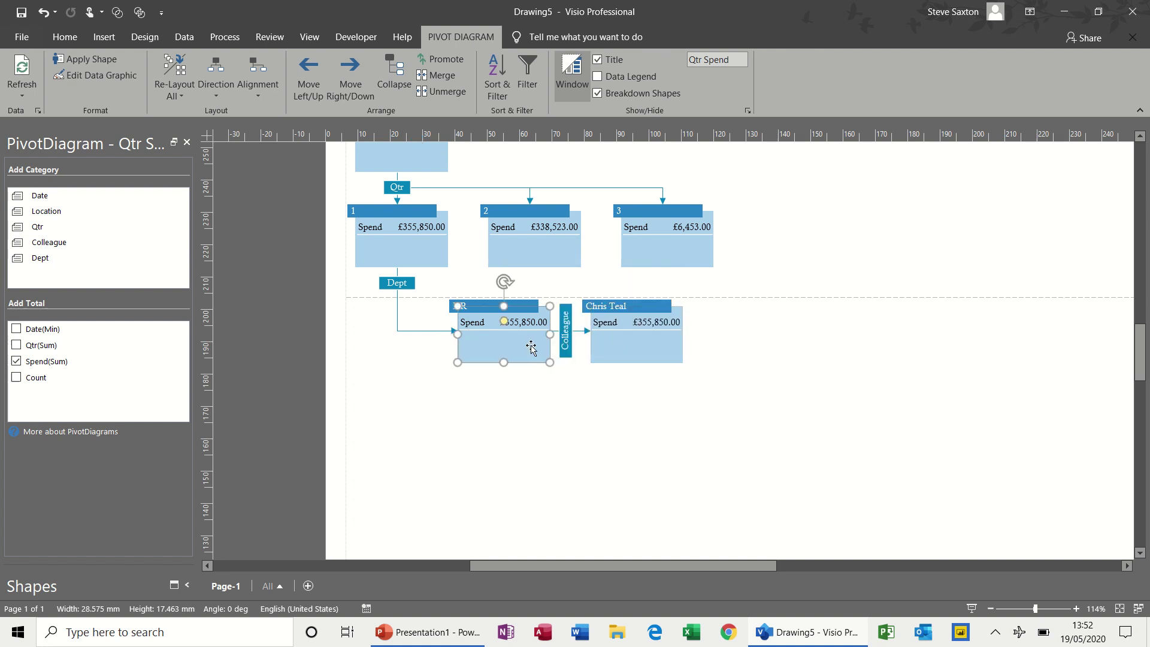
pyautogui.click(260, 93)
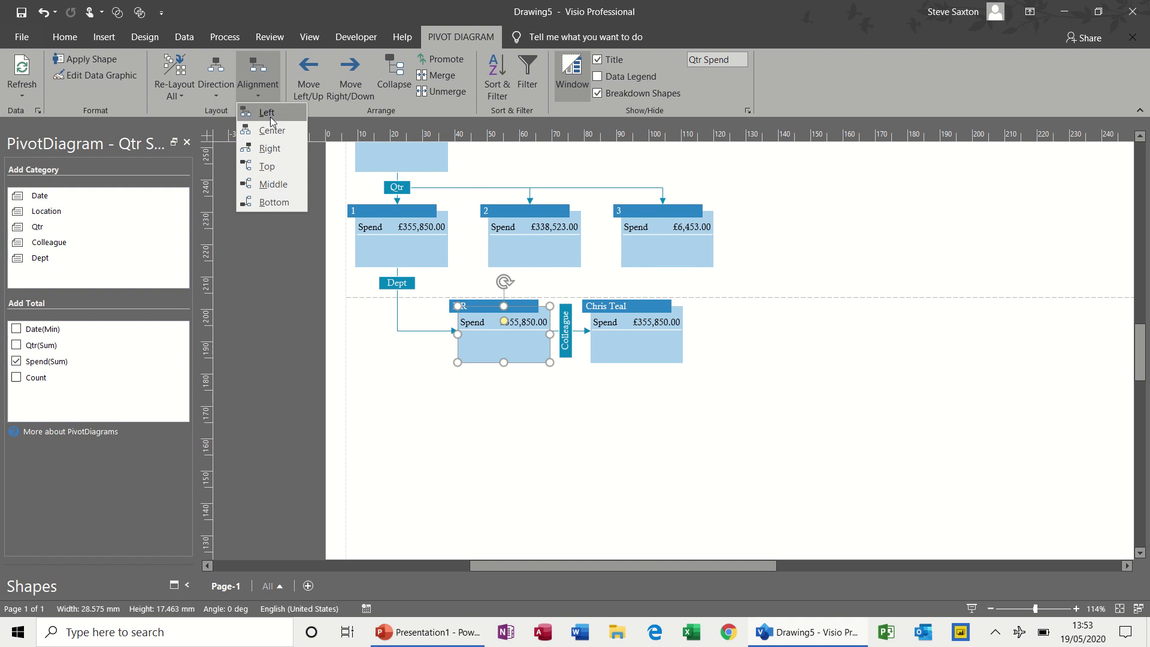
pyautogui.click(268, 166)
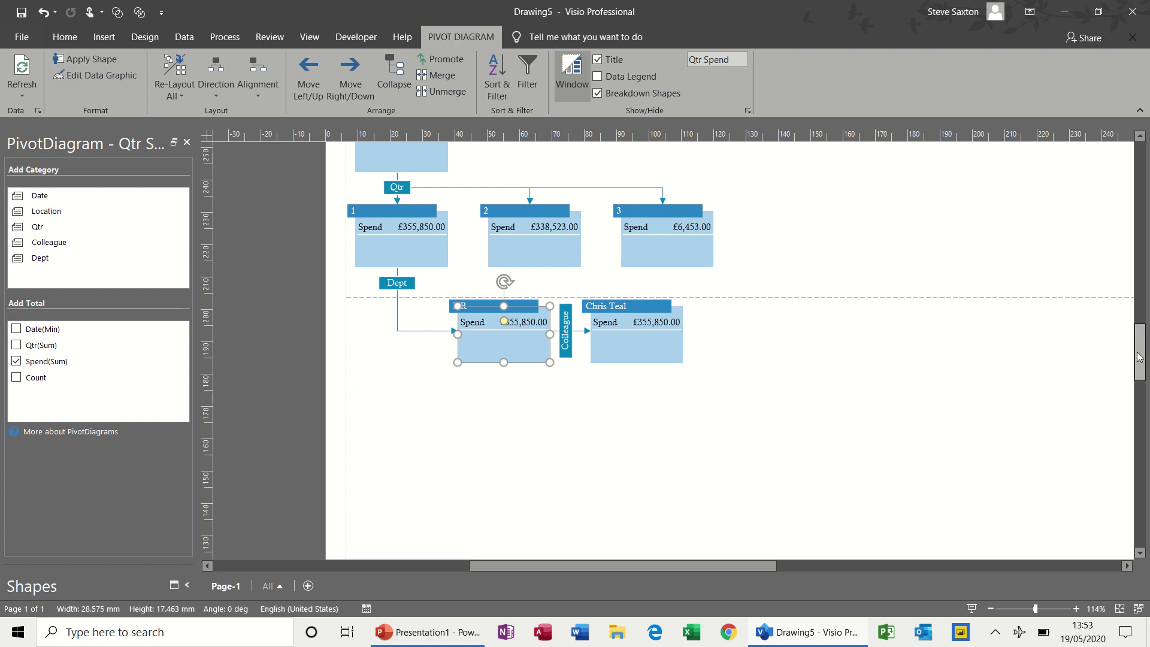
# Collapse the Colleague, Dept and Qtr breakdowns so only the Total node remains
pyautogui.moveTo(1141, 354); pyautogui.dragTo(1141, 334)
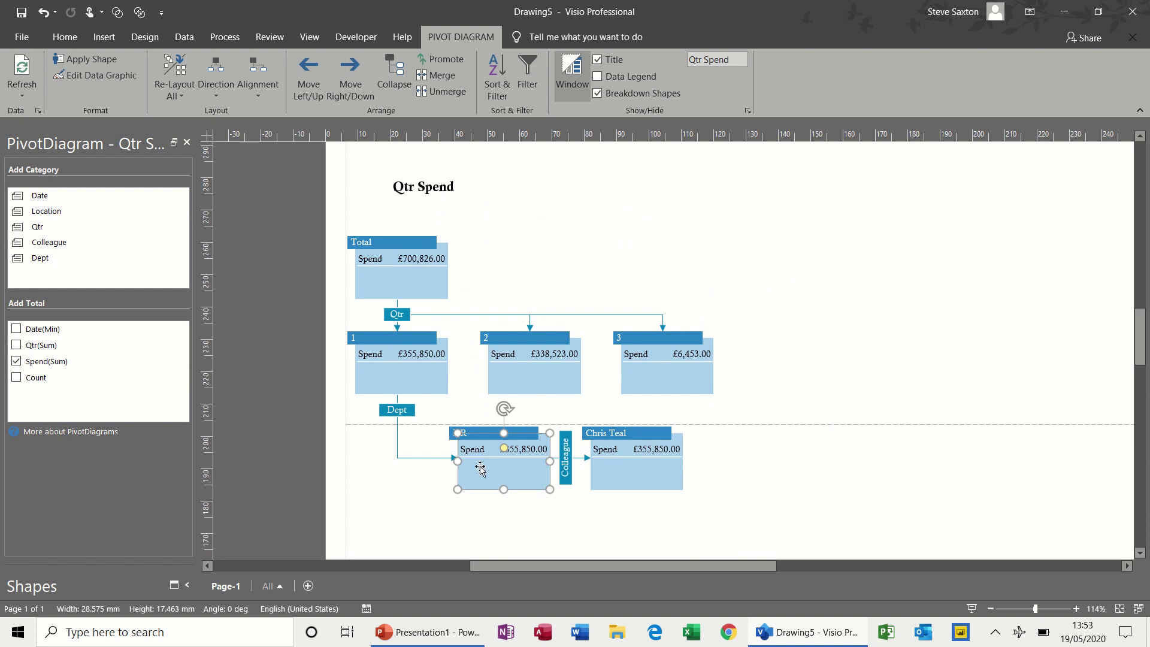
pyautogui.click(391, 71)
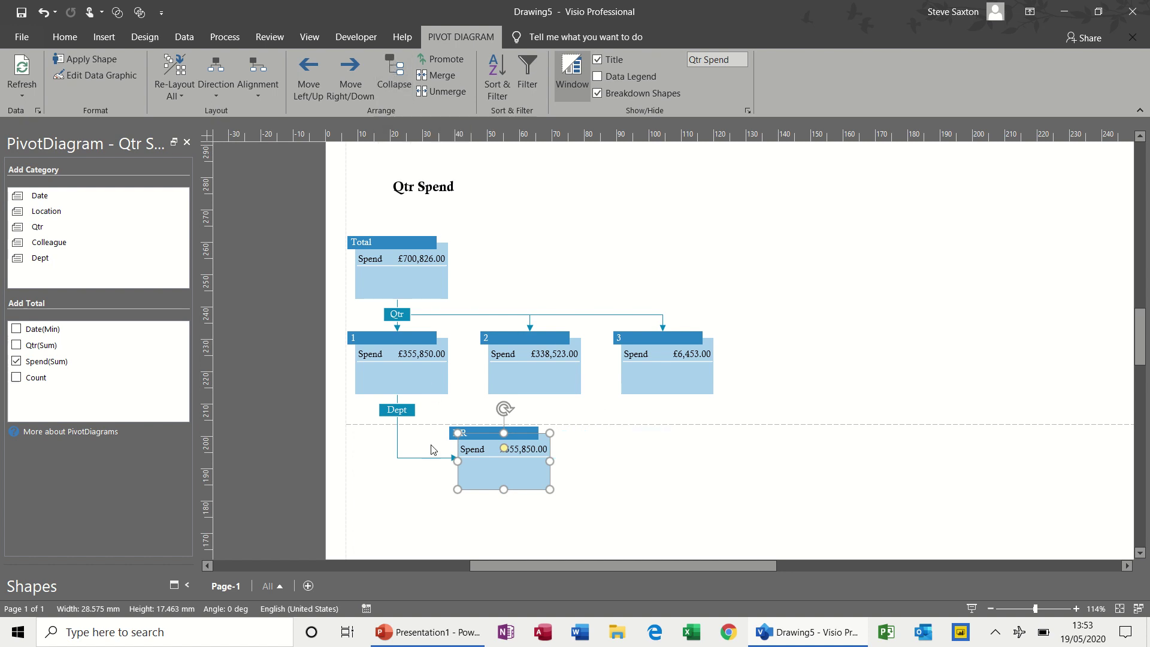
pyautogui.click(413, 385)
pyautogui.click(398, 73)
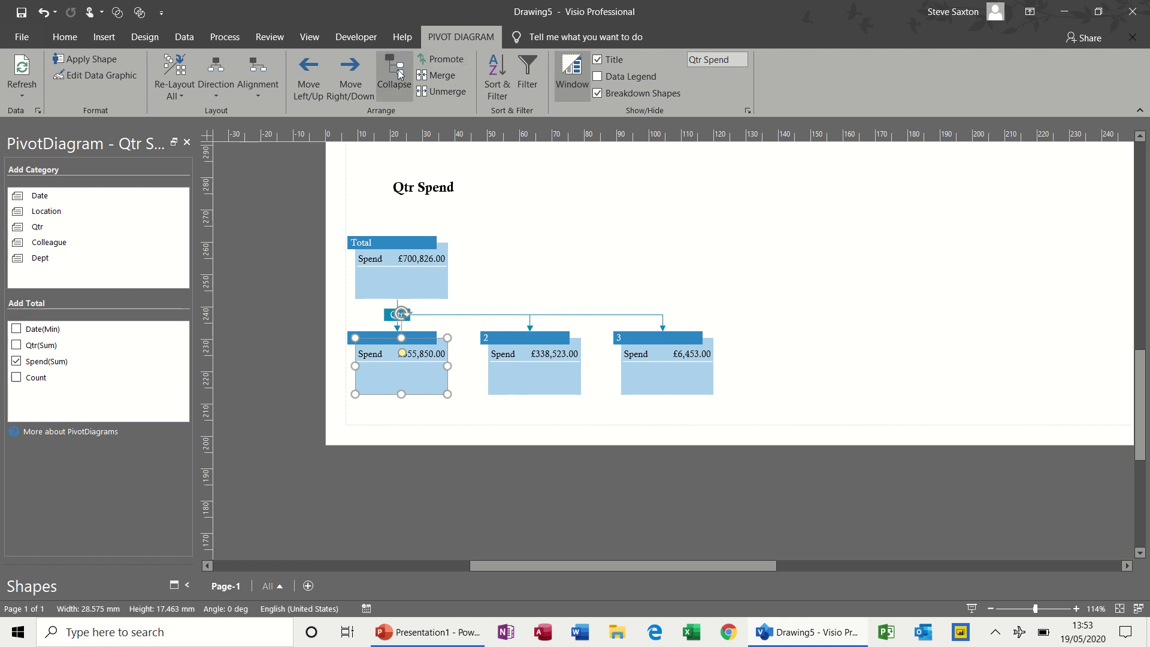
pyautogui.click(608, 261)
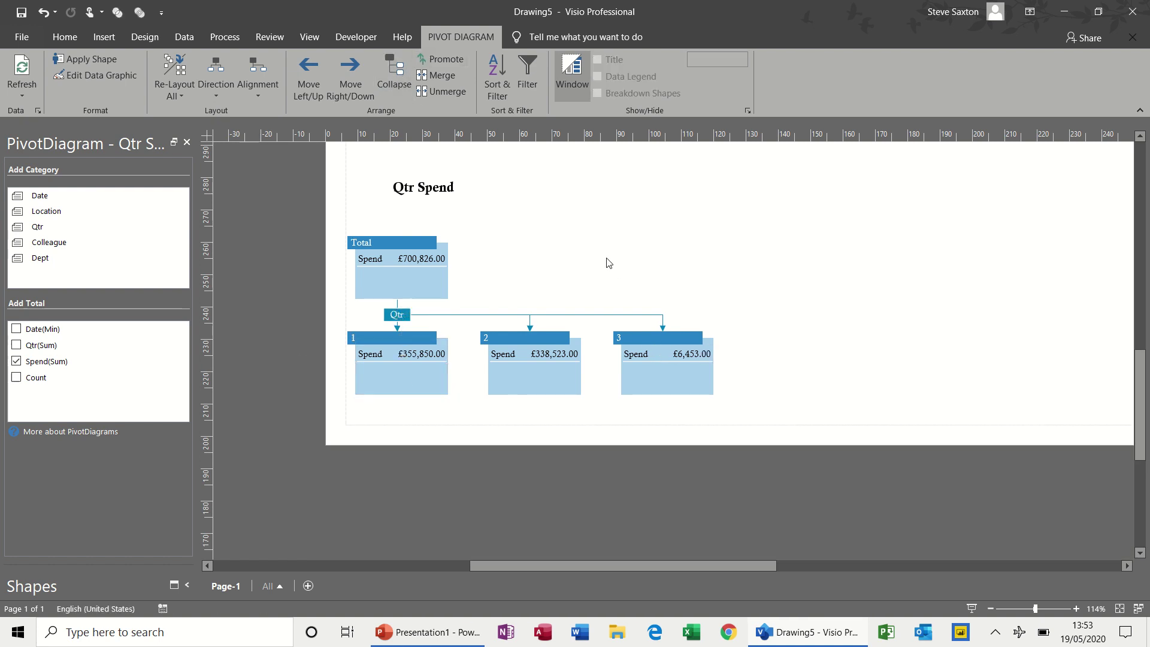
pyautogui.click(448, 274)
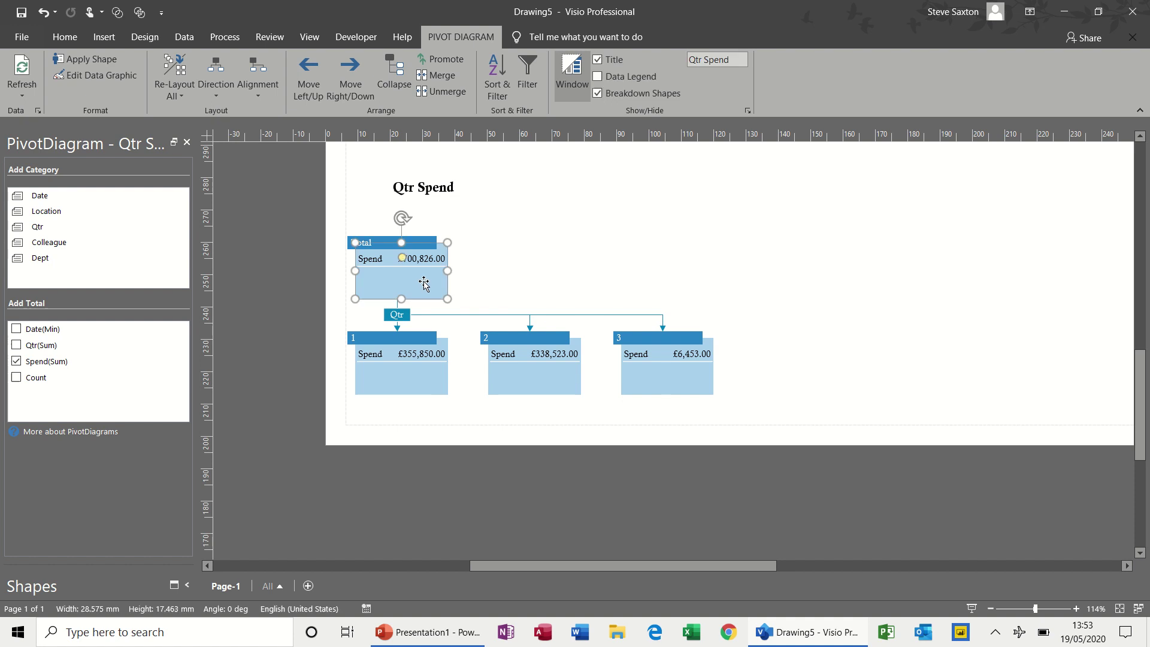
pyautogui.click(393, 70)
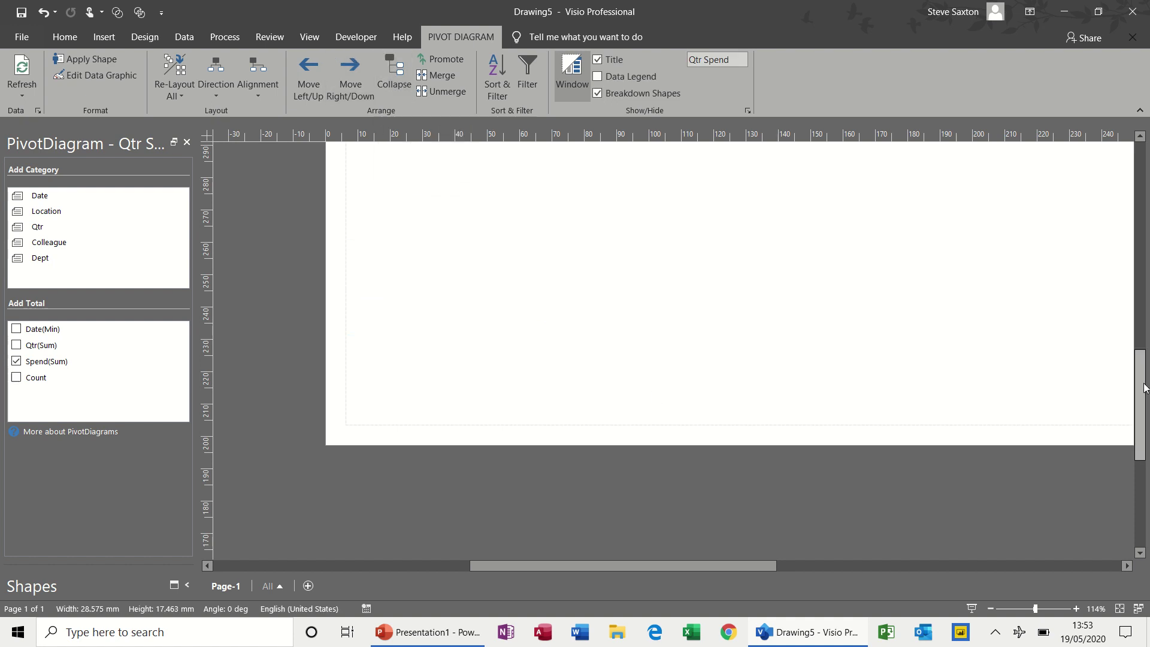
pyautogui.moveTo(1146, 383); pyautogui.dragTo(1146, 296)
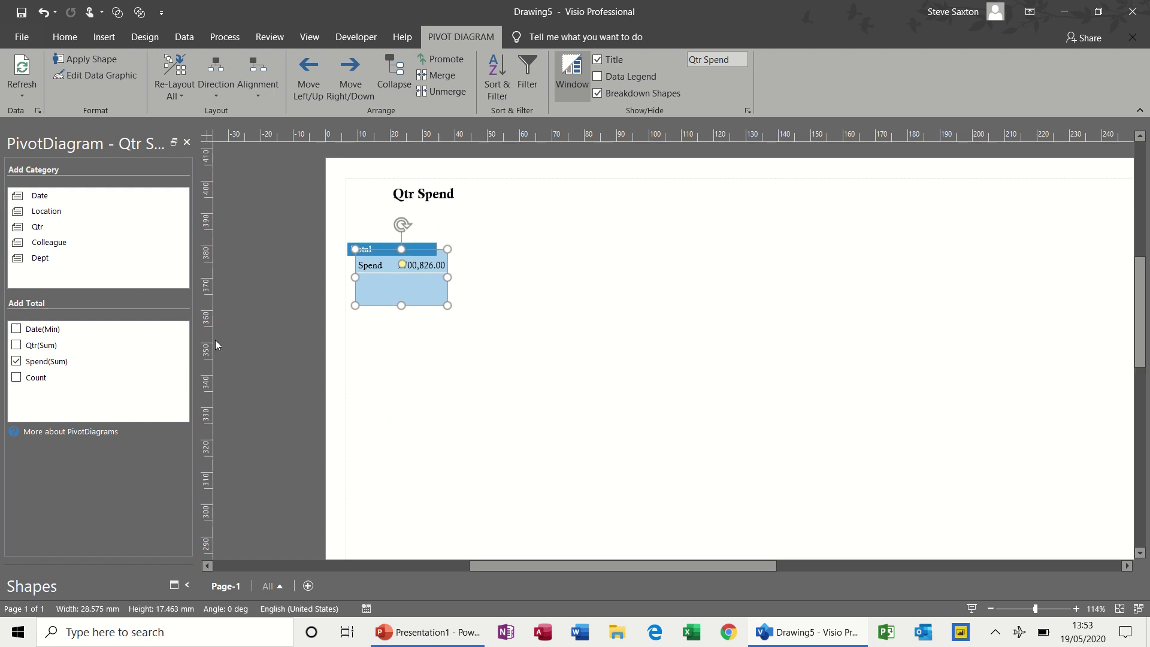
# Break the Qtr Spend Total down by Location (Alnwick £3,535.00 through Bradford £12,107.00) and dismiss the Qtr warnings
pyautogui.click(58, 212)
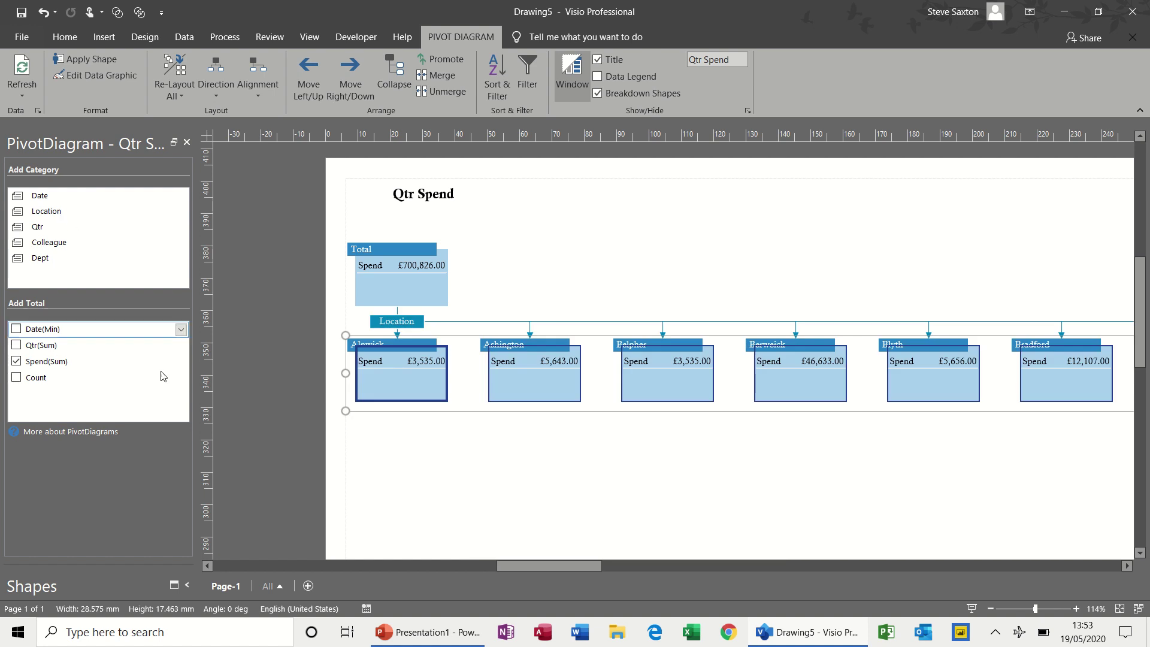
pyautogui.click(424, 390)
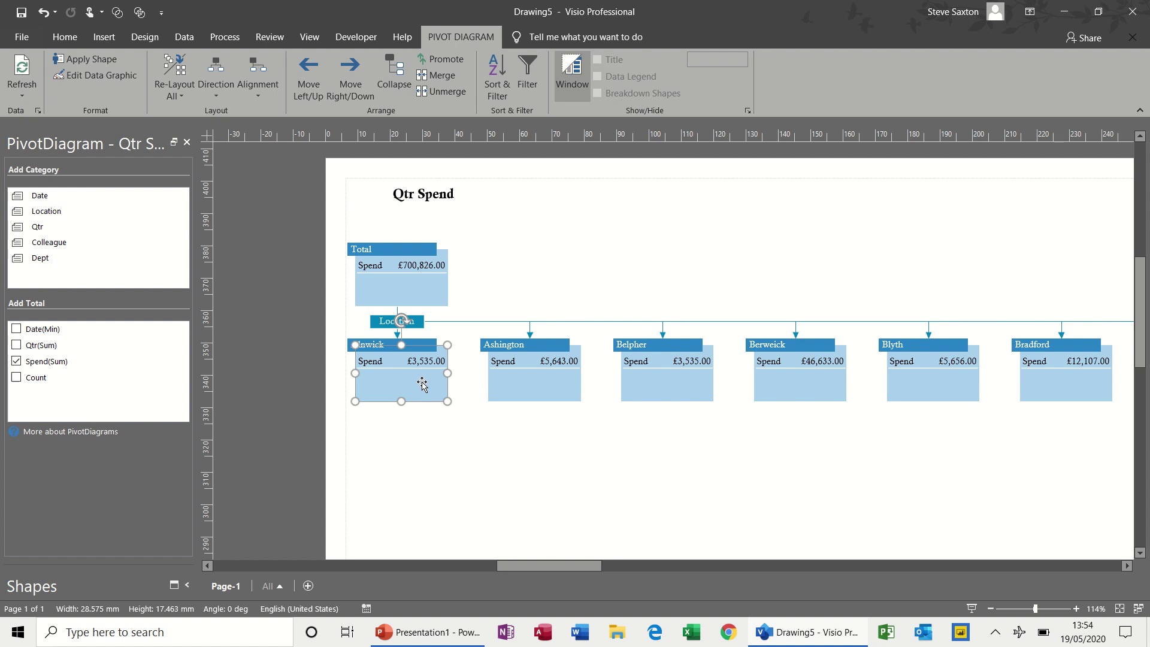
pyautogui.click(109, 234)
pyautogui.click(677, 375)
pyautogui.click(423, 329)
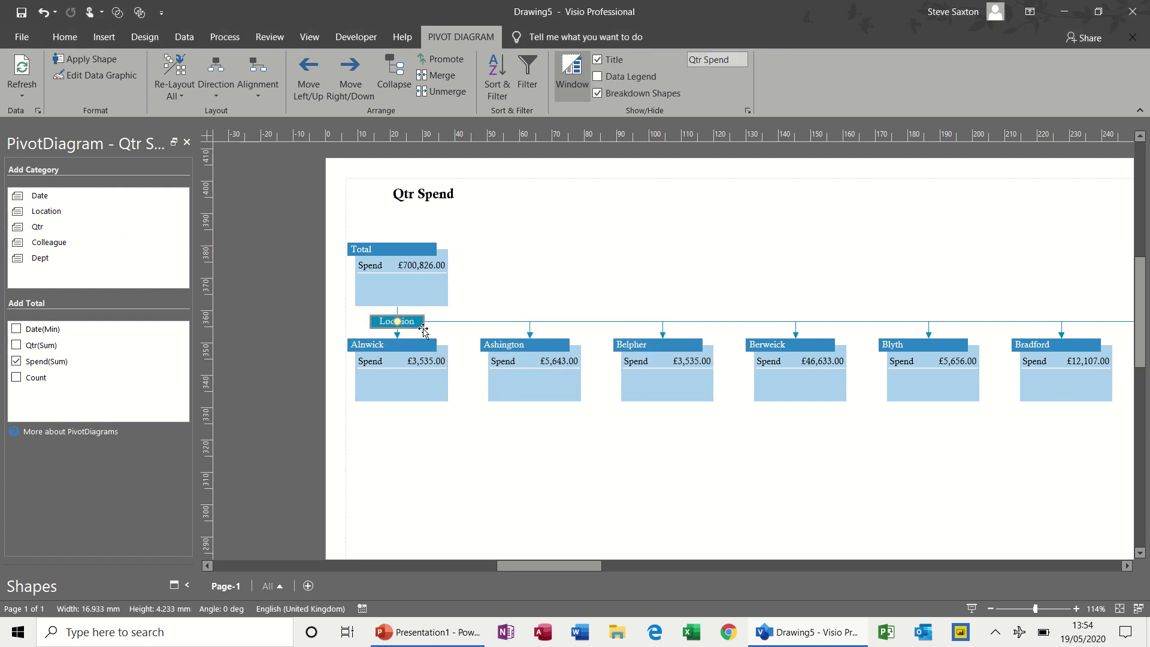
pyautogui.click(52, 229)
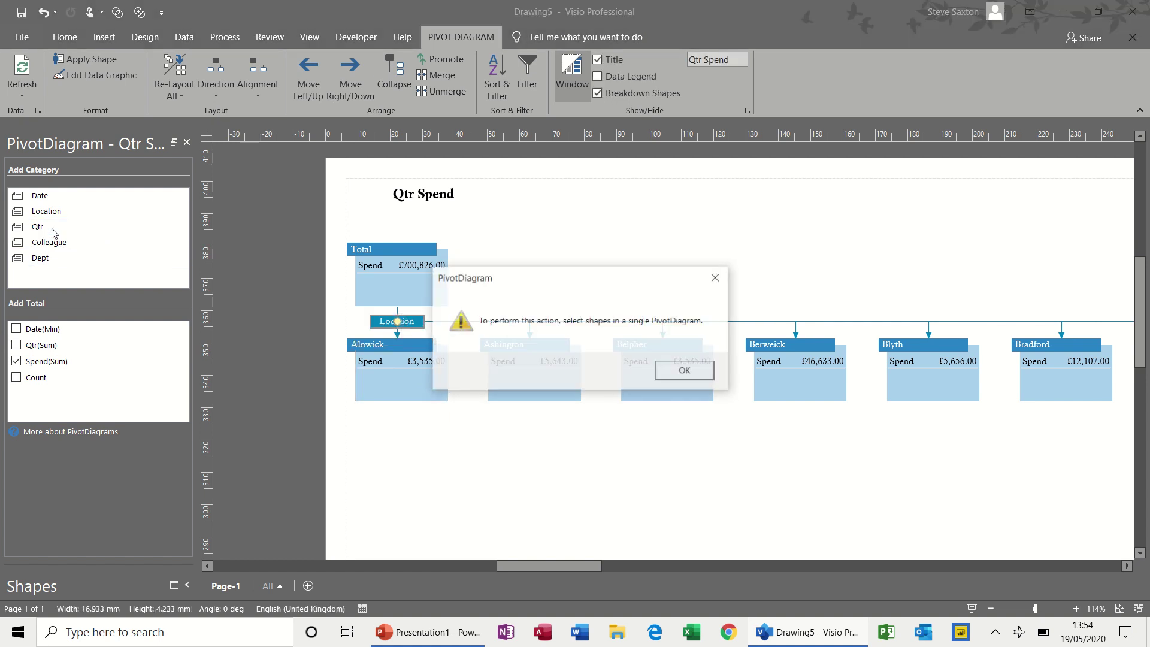
pyautogui.click(686, 370)
pyautogui.click(416, 390)
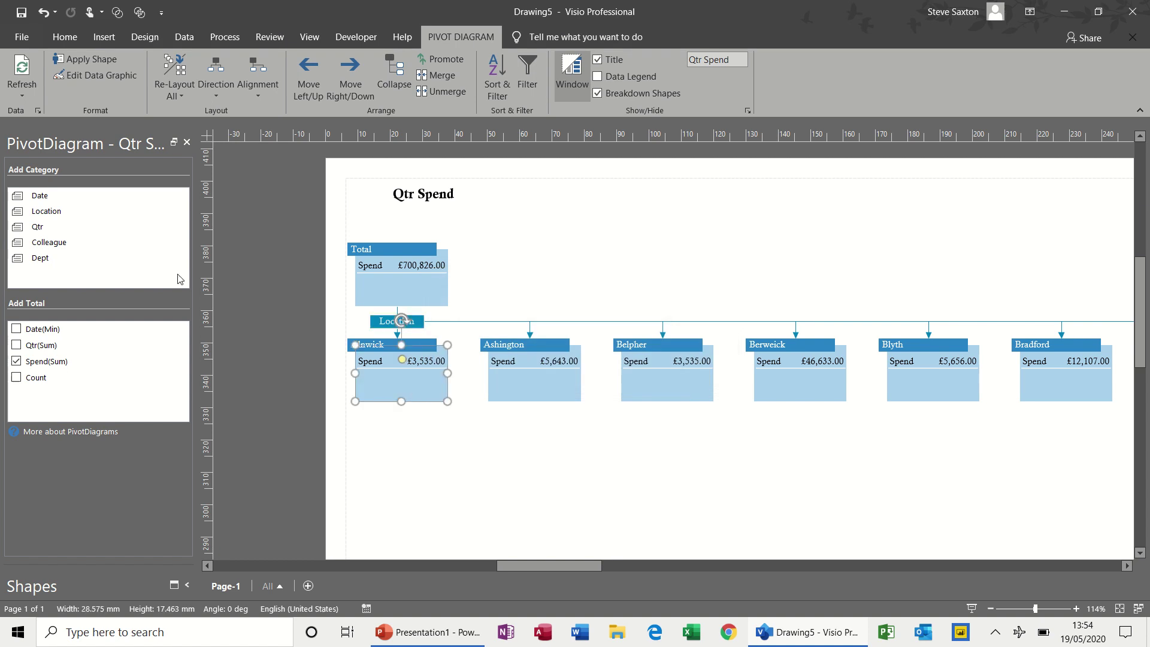
# Add a Qtr breakdown under Alnwick (£3,535.00) and Ashington (£5,643.00)
pyautogui.click(65, 227)
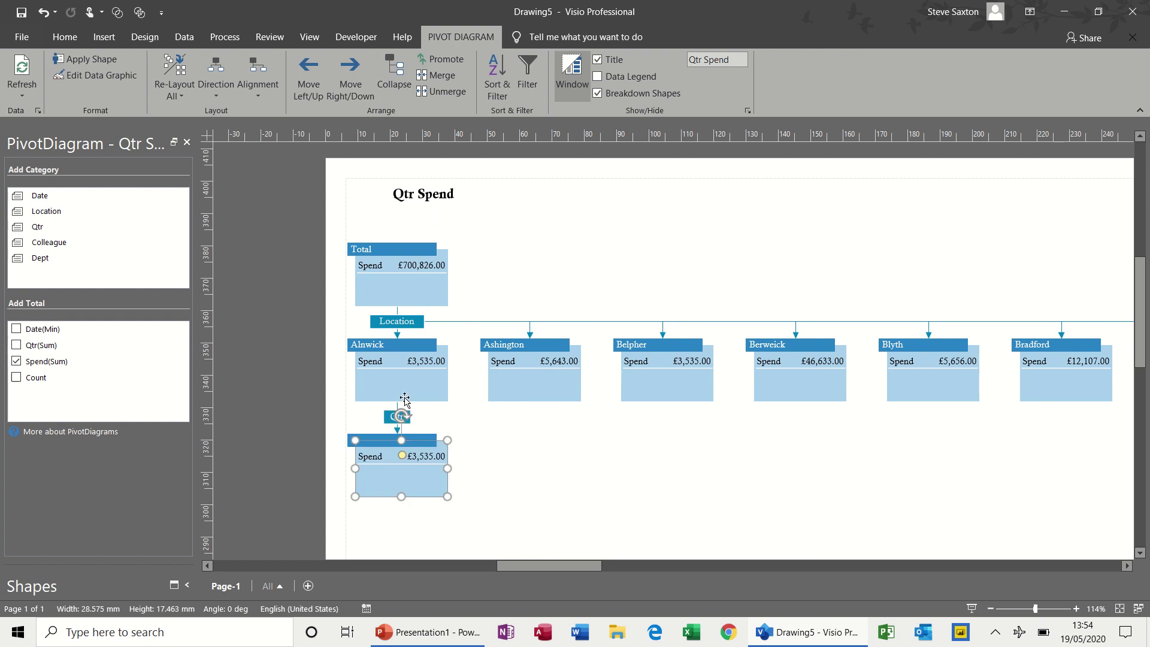
pyautogui.click(495, 438)
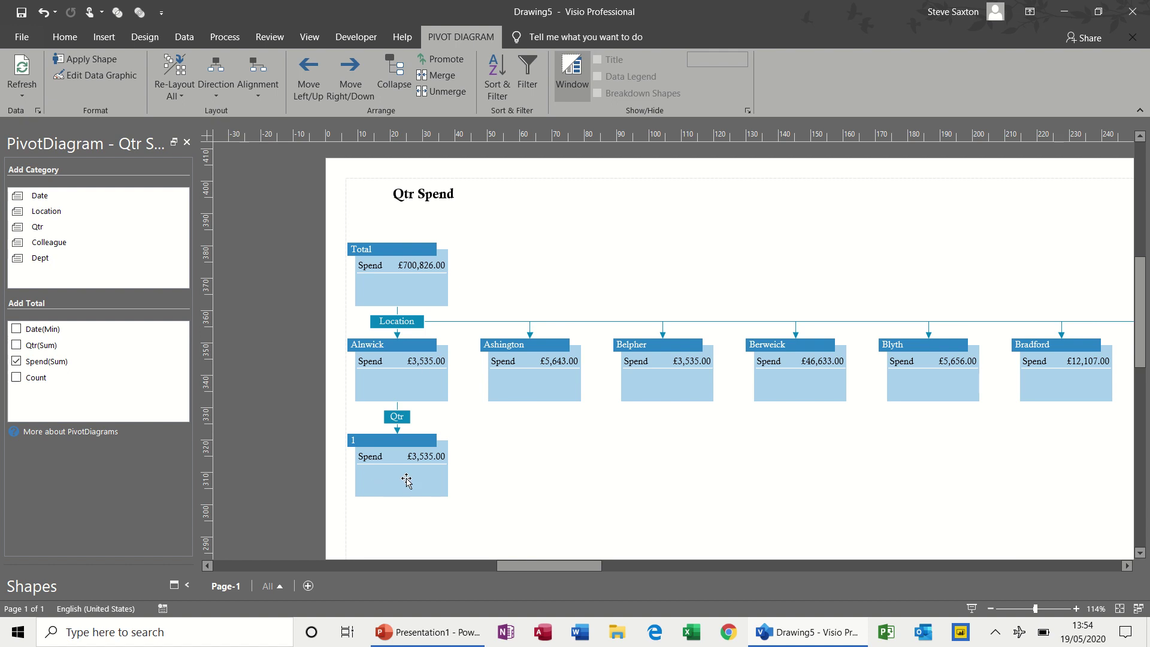
pyautogui.click(531, 383)
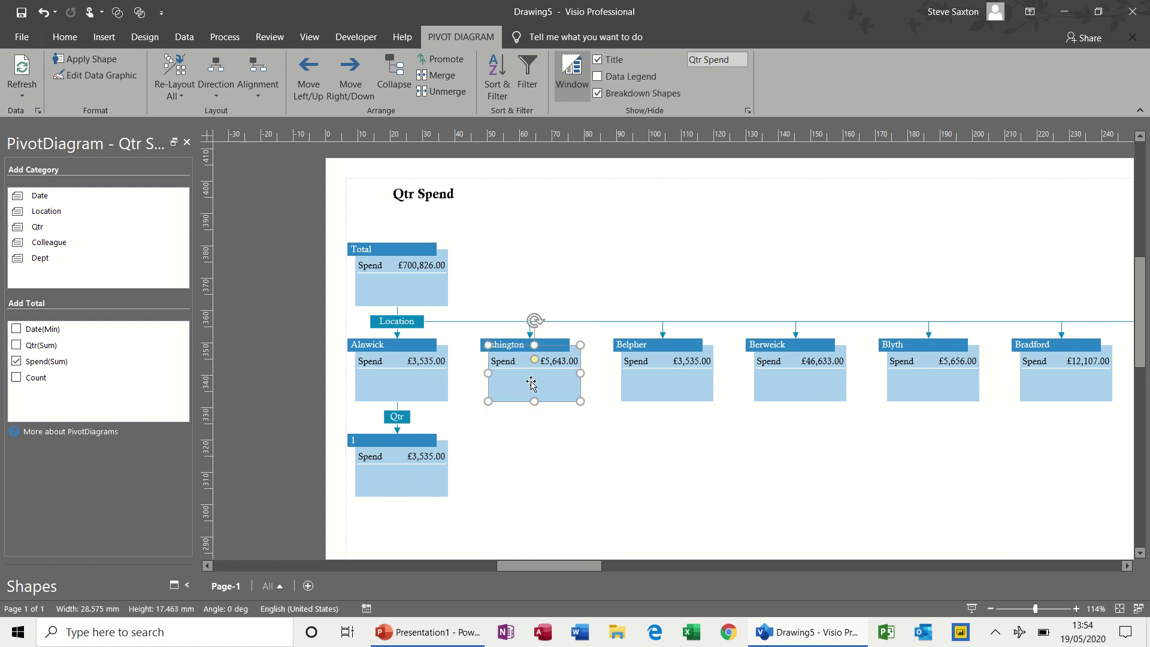
pyautogui.click(77, 226)
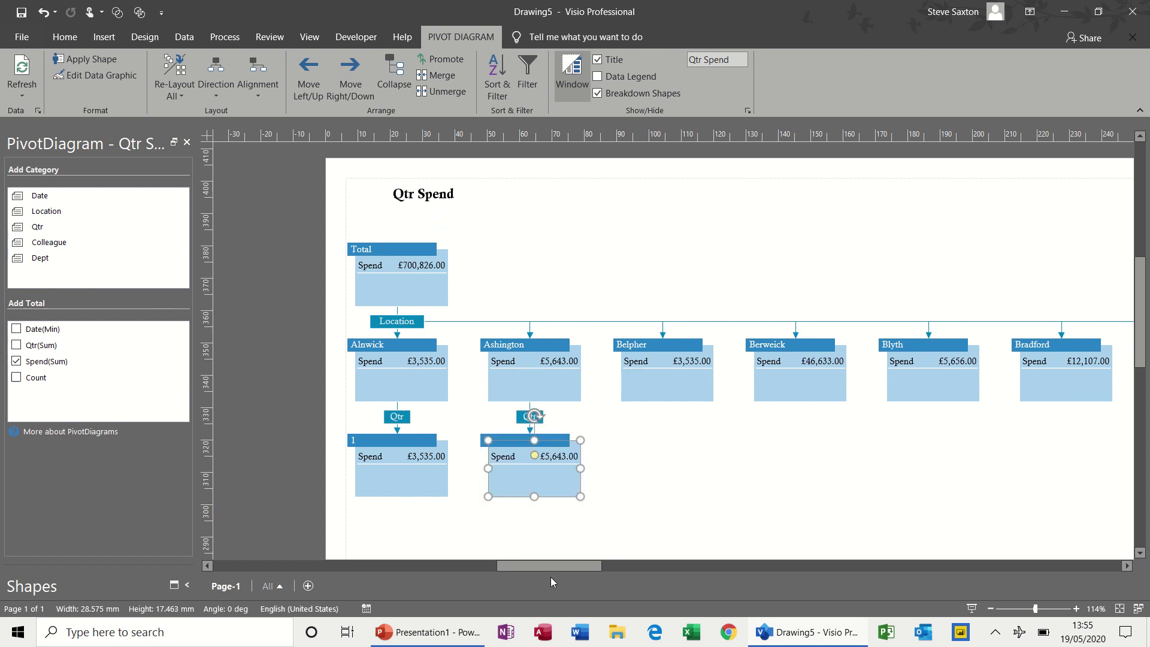
# Scroll right to Derby and break its £34,345.00 spend down by Qtr
pyautogui.moveTo(561, 565); pyautogui.dragTo(710, 583)
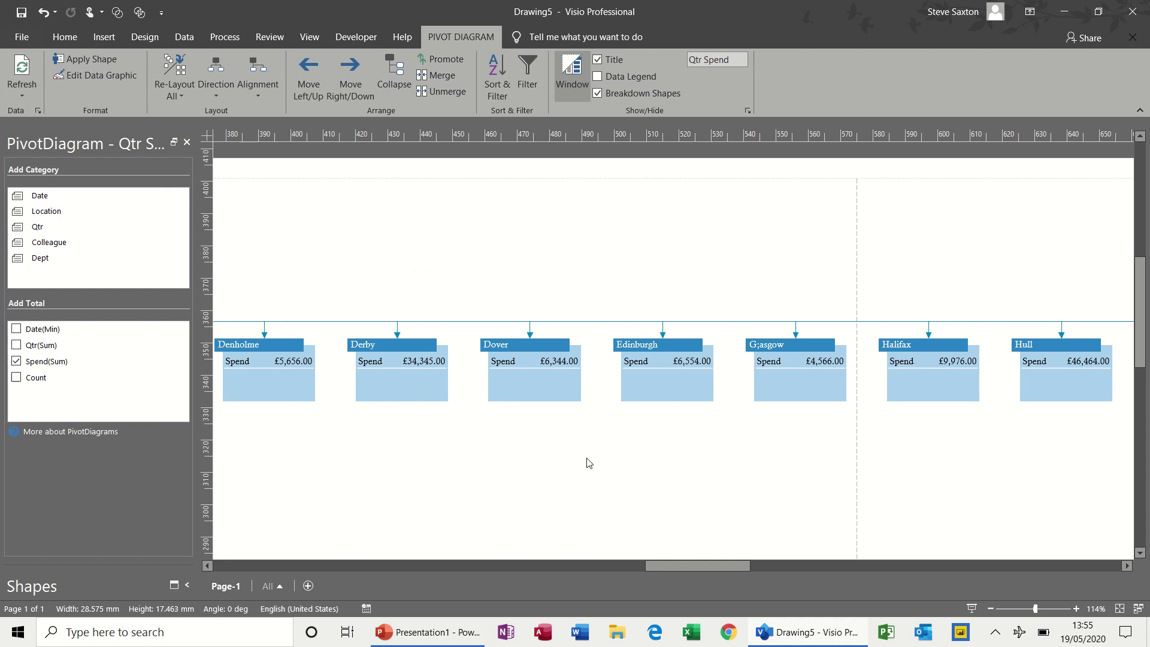
pyautogui.click(385, 379)
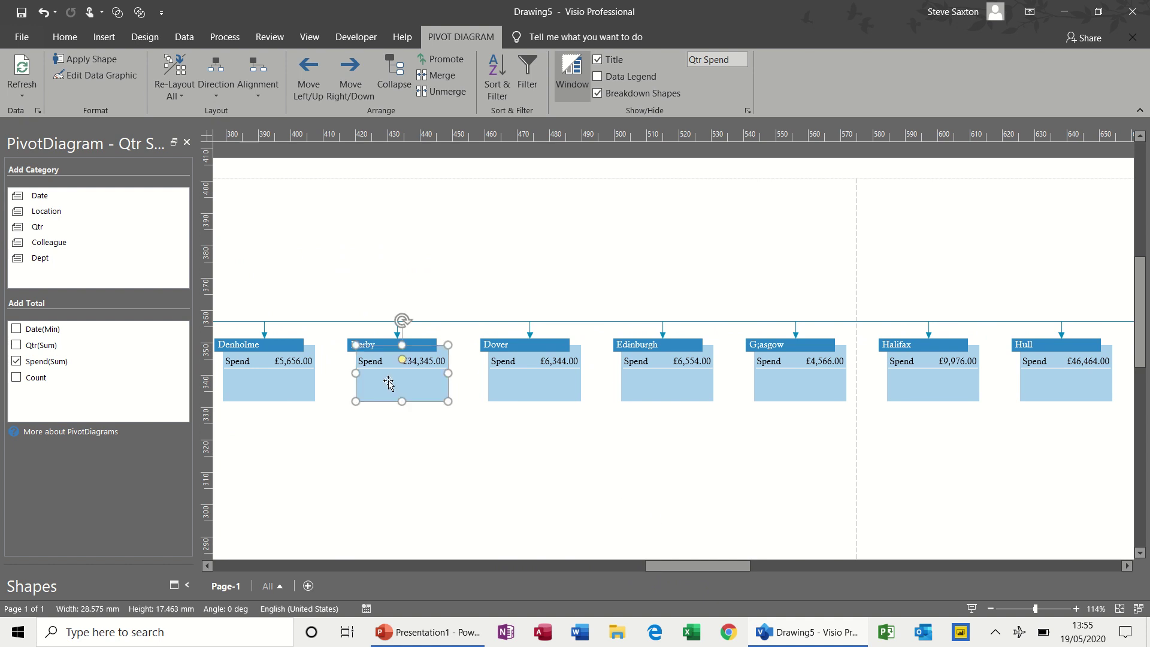
pyautogui.click(72, 228)
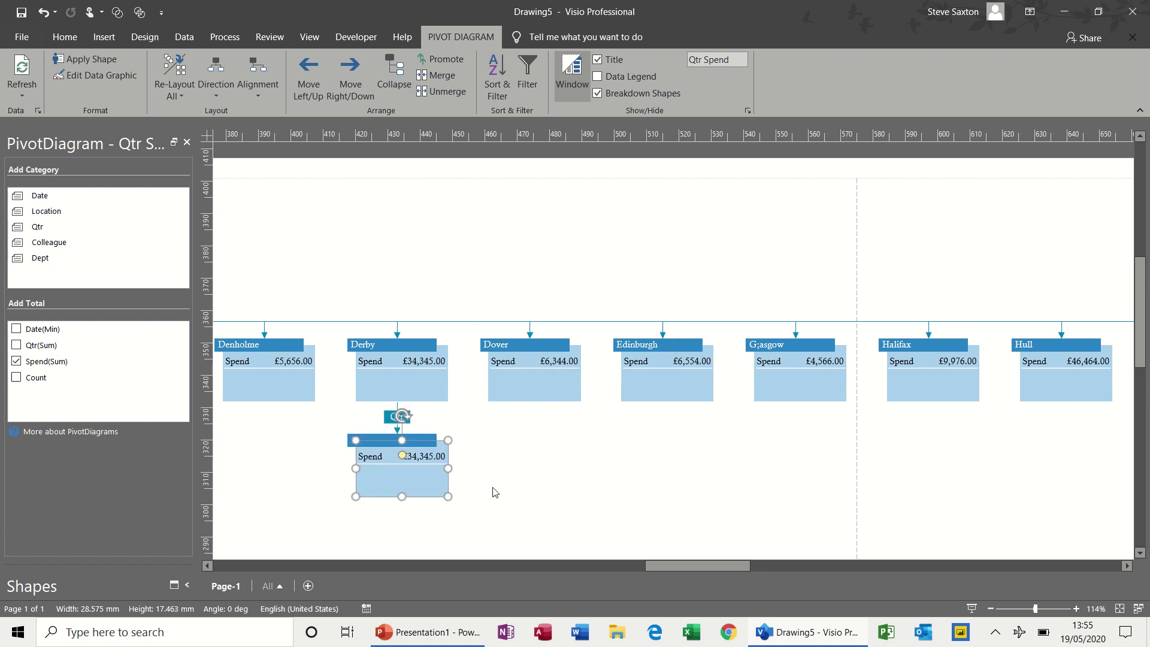
# Collapse Alnwick's quarters, then the whole Total back to Spend £700,826.00, and select the Qtr Spend title
pyautogui.moveTo(674, 566); pyautogui.dragTo(509, 574)
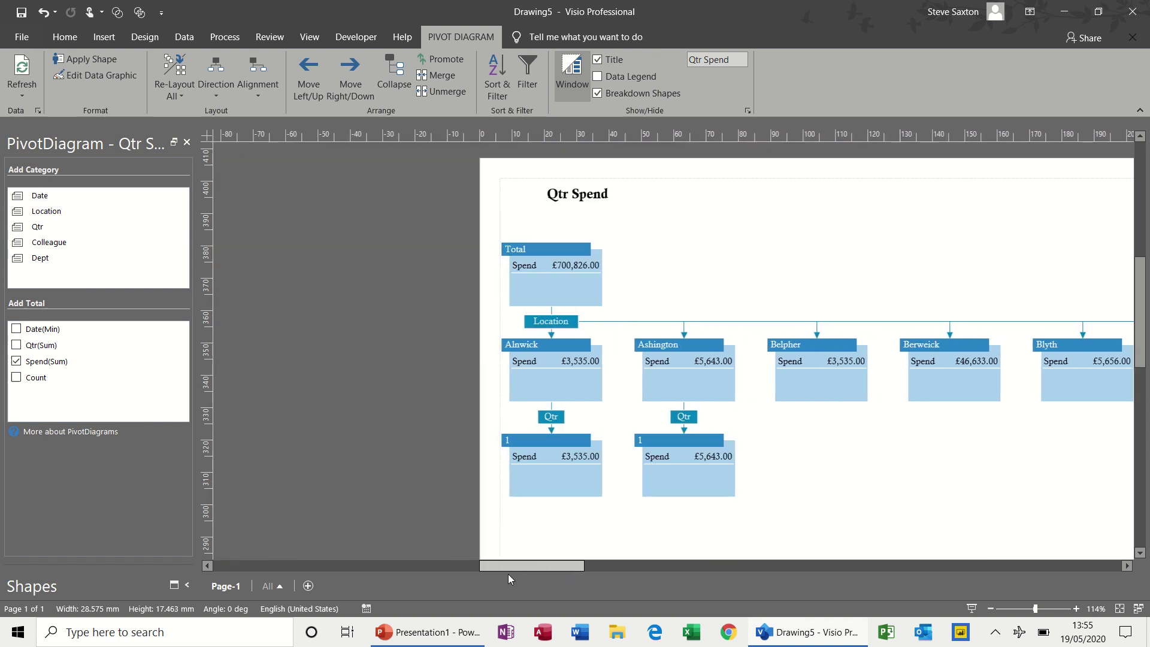
pyautogui.click(549, 381)
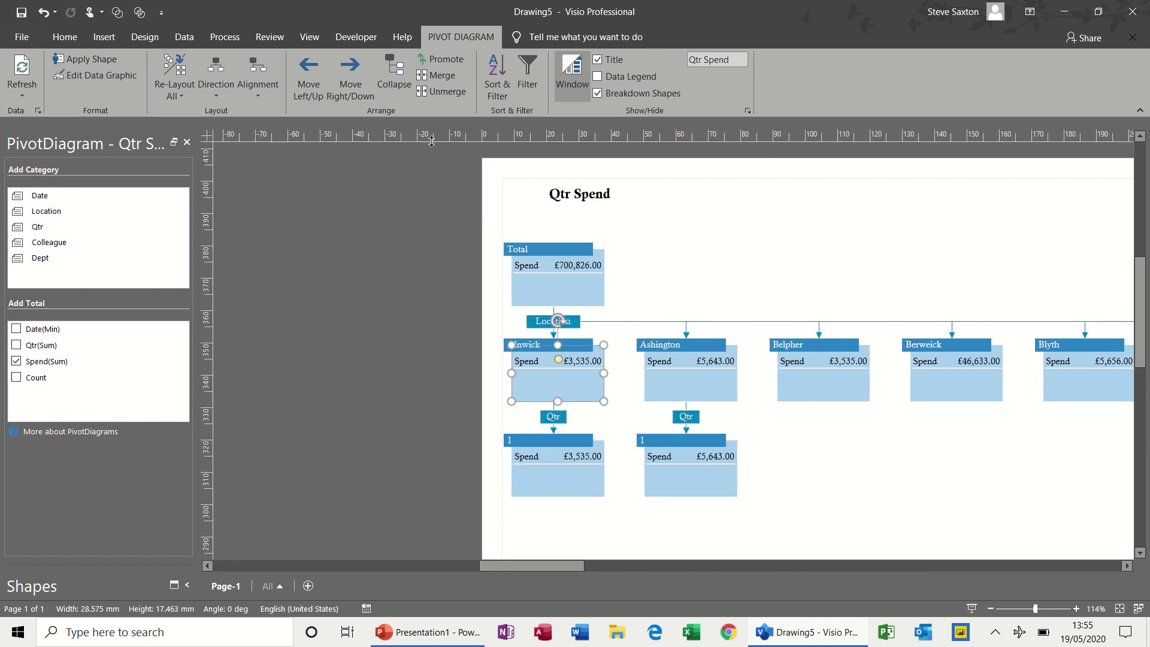
pyautogui.click(401, 77)
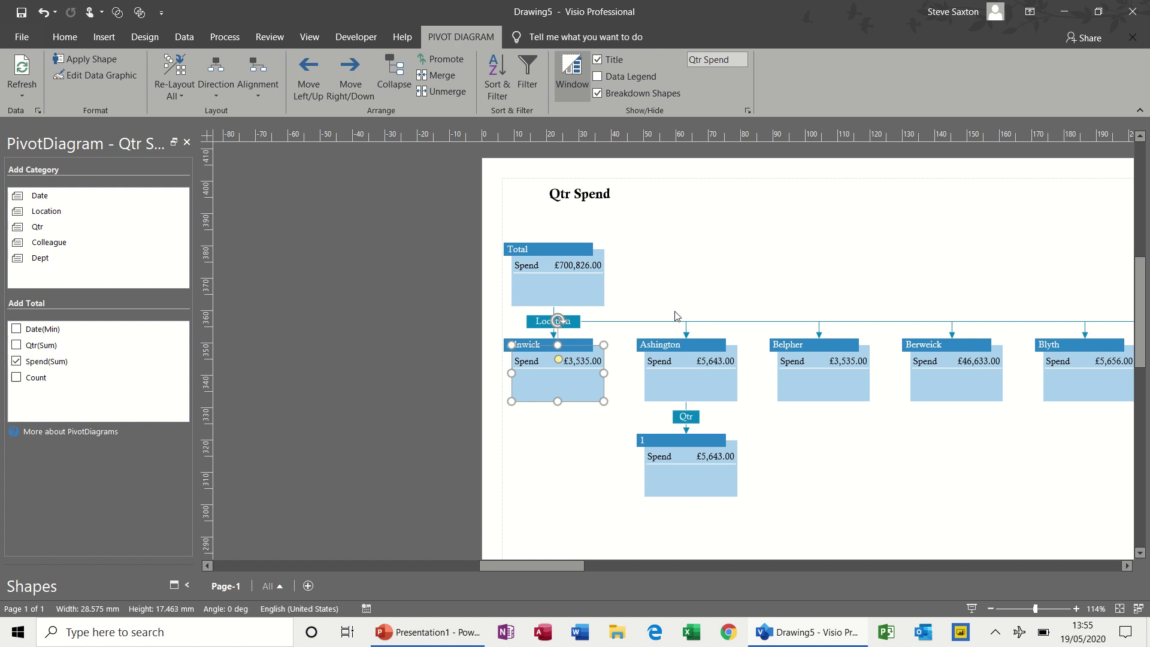
pyautogui.click(394, 76)
pyautogui.click(698, 277)
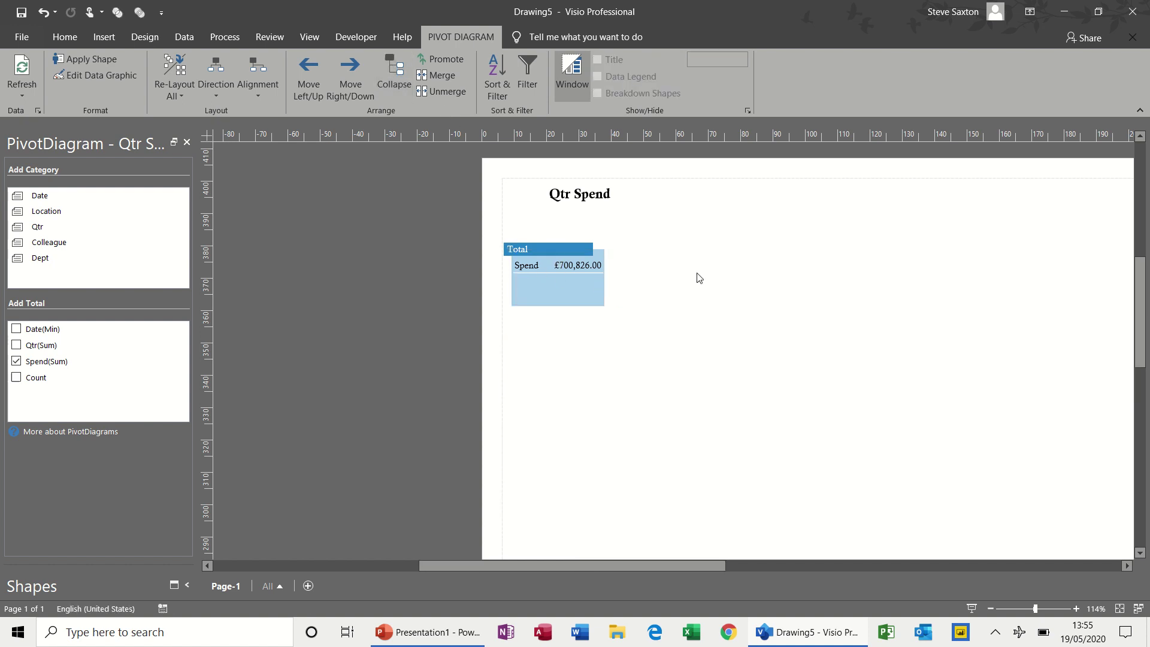
pyautogui.click(576, 195)
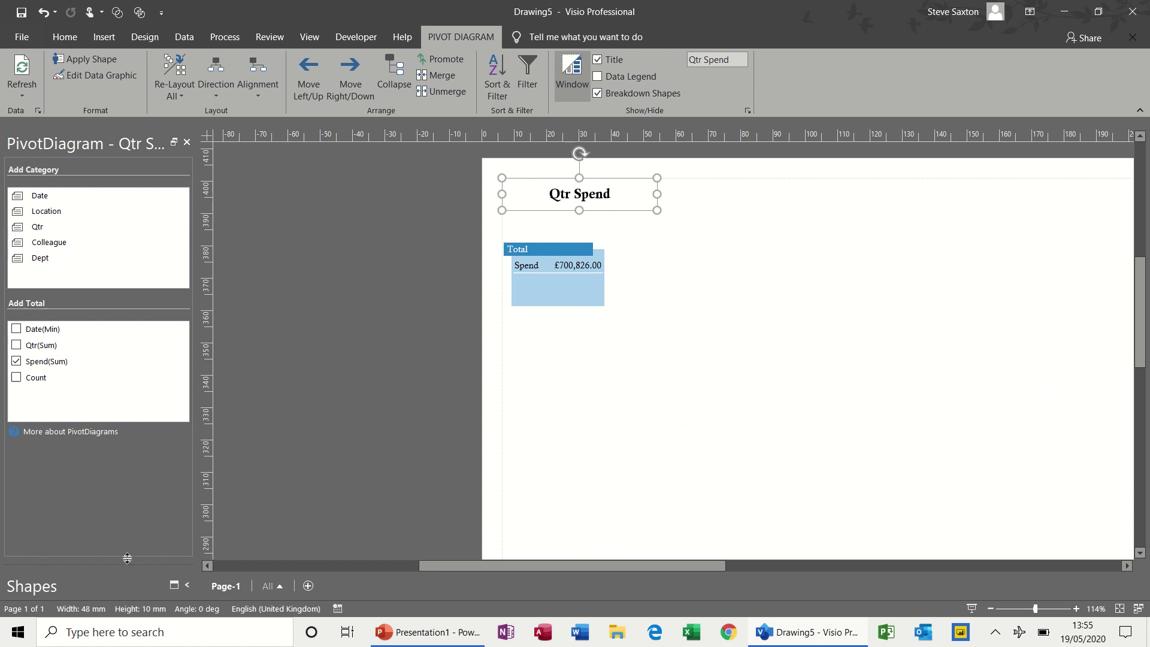
# Create pivot diagram data-2 from sheet data of D:\DataSource.xlsx, showing Spend(Sum) instead of Date(Min)
pyautogui.moveTo(45, 561); pyautogui.dragTo(69, 444)
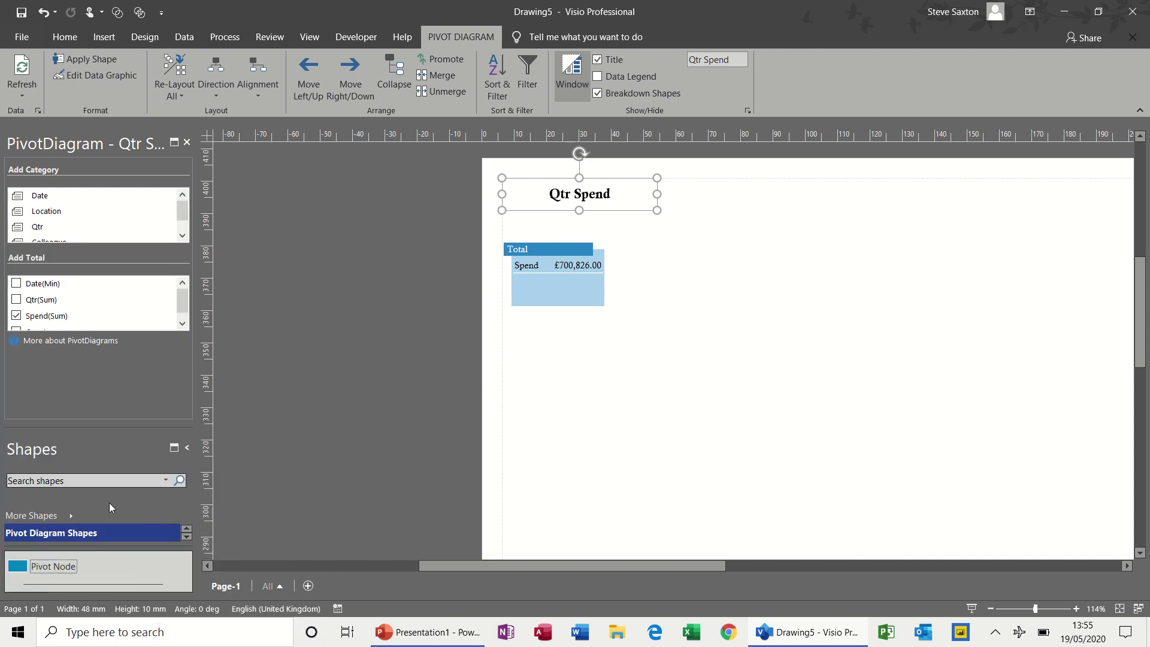
pyautogui.moveTo(24, 566); pyautogui.dragTo(557, 423)
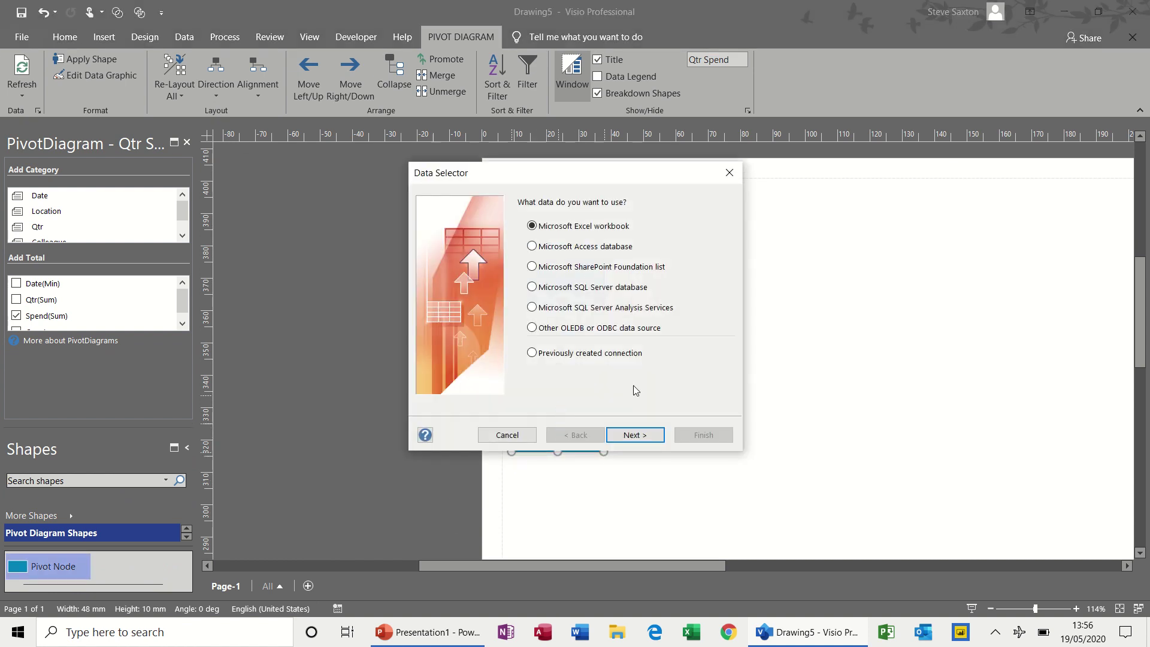
pyautogui.click(636, 435)
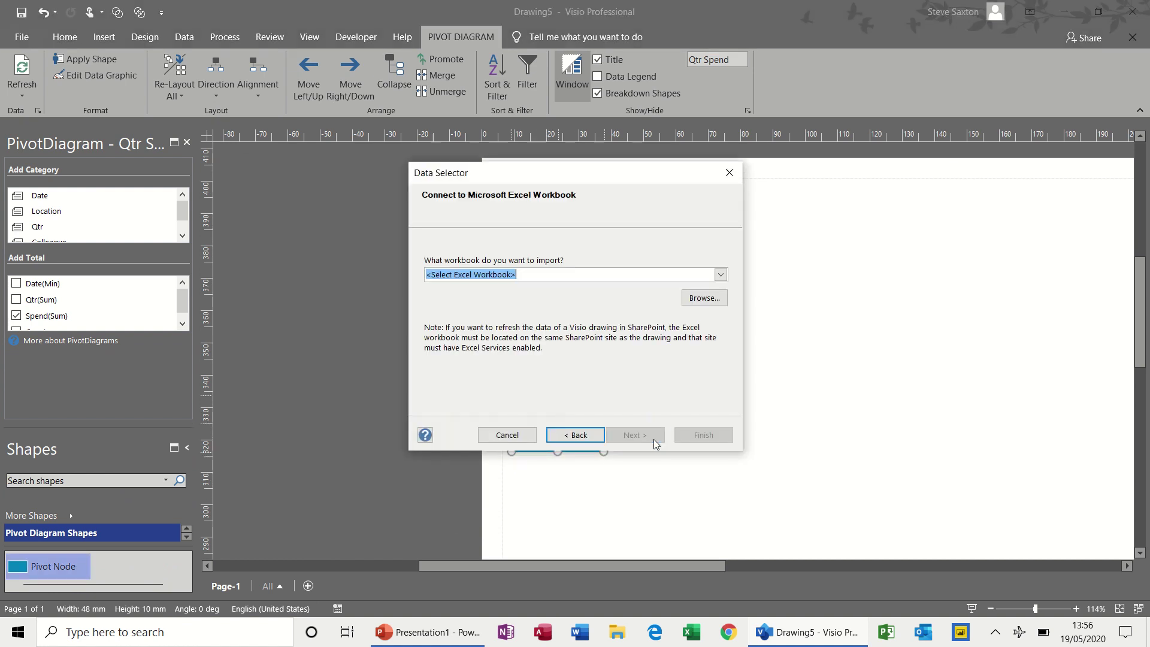
pyautogui.click(721, 274)
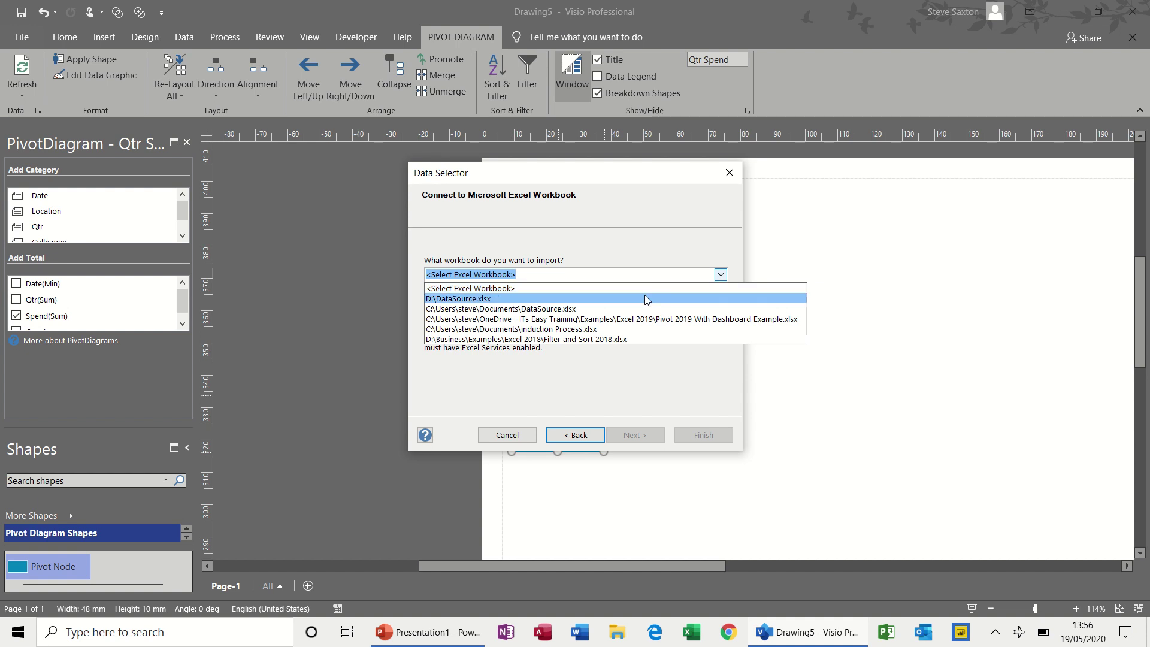
pyautogui.click(645, 295)
pyautogui.click(634, 436)
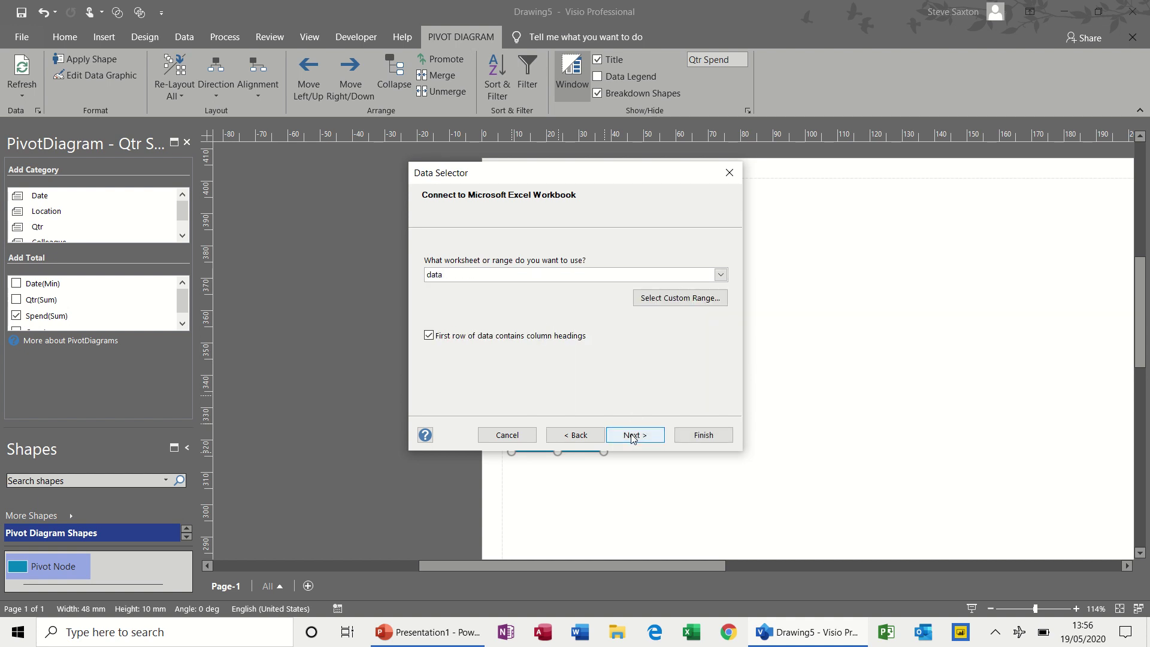
pyautogui.click(634, 436)
pyautogui.click(634, 436)
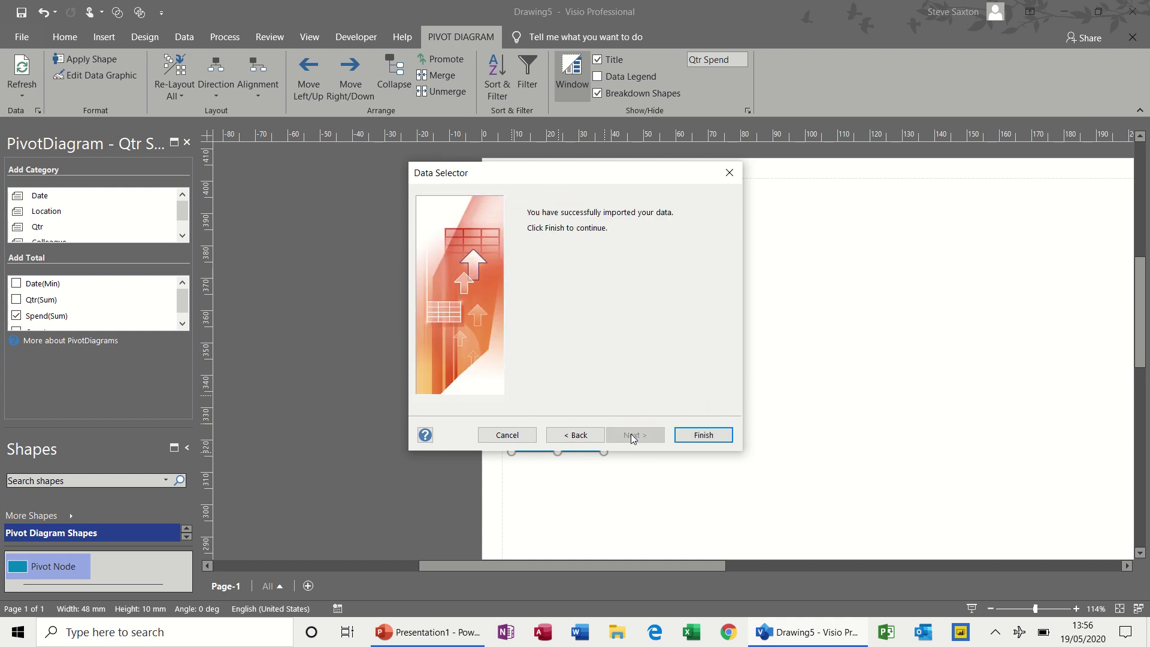
pyautogui.click(702, 435)
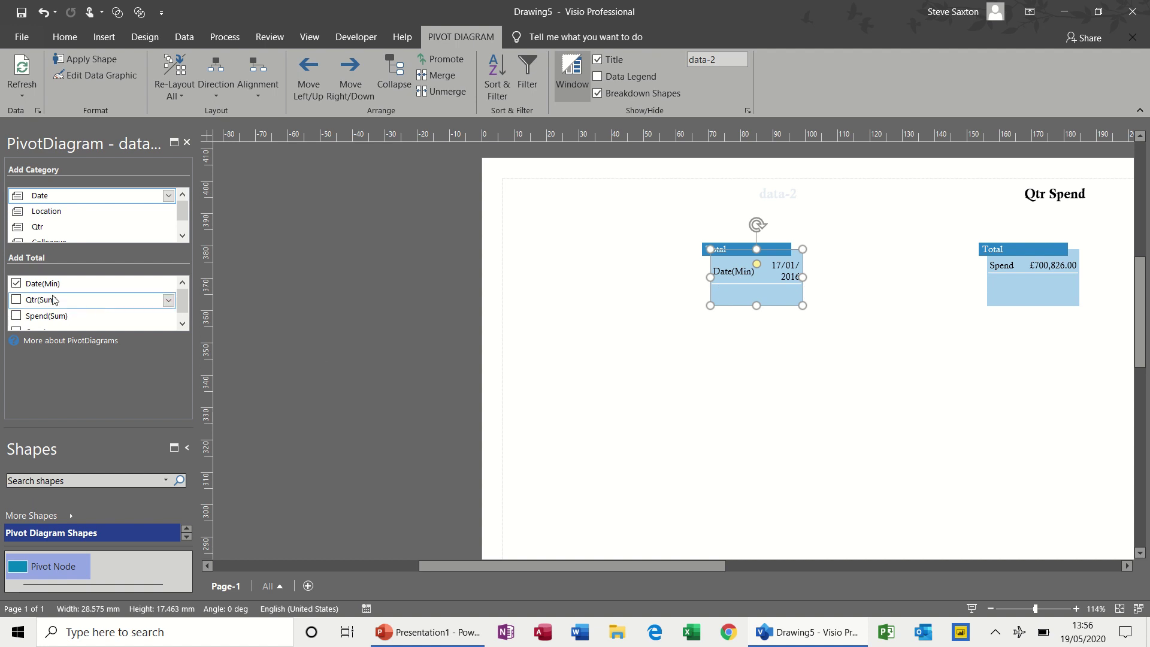
pyautogui.click(16, 316)
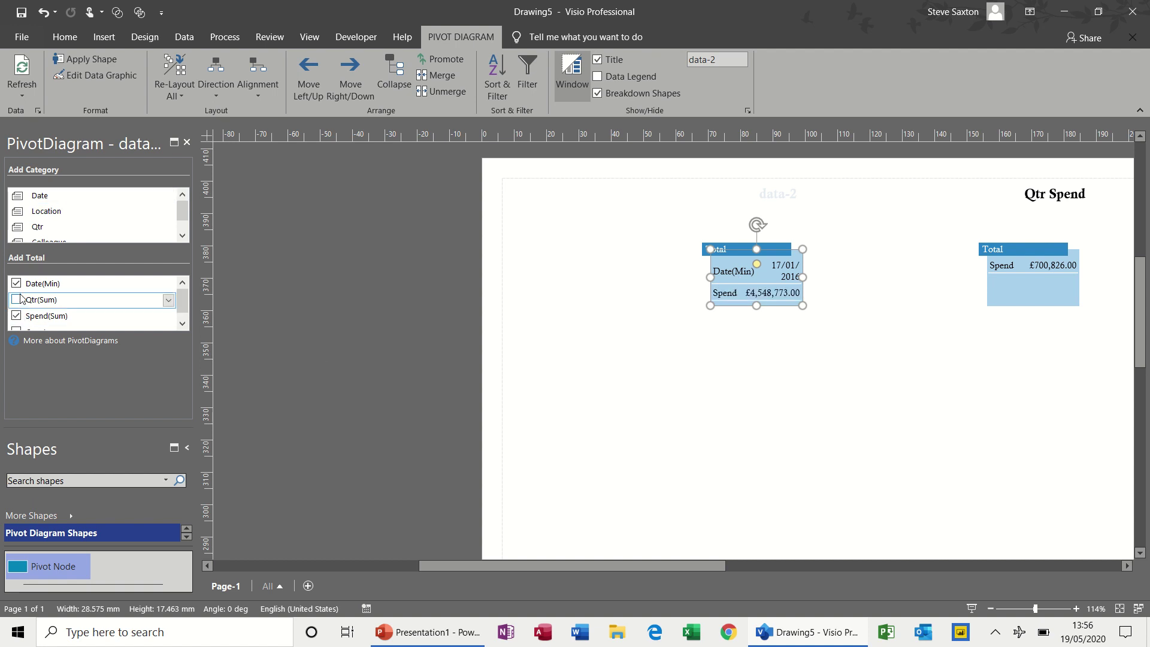
pyautogui.click(16, 284)
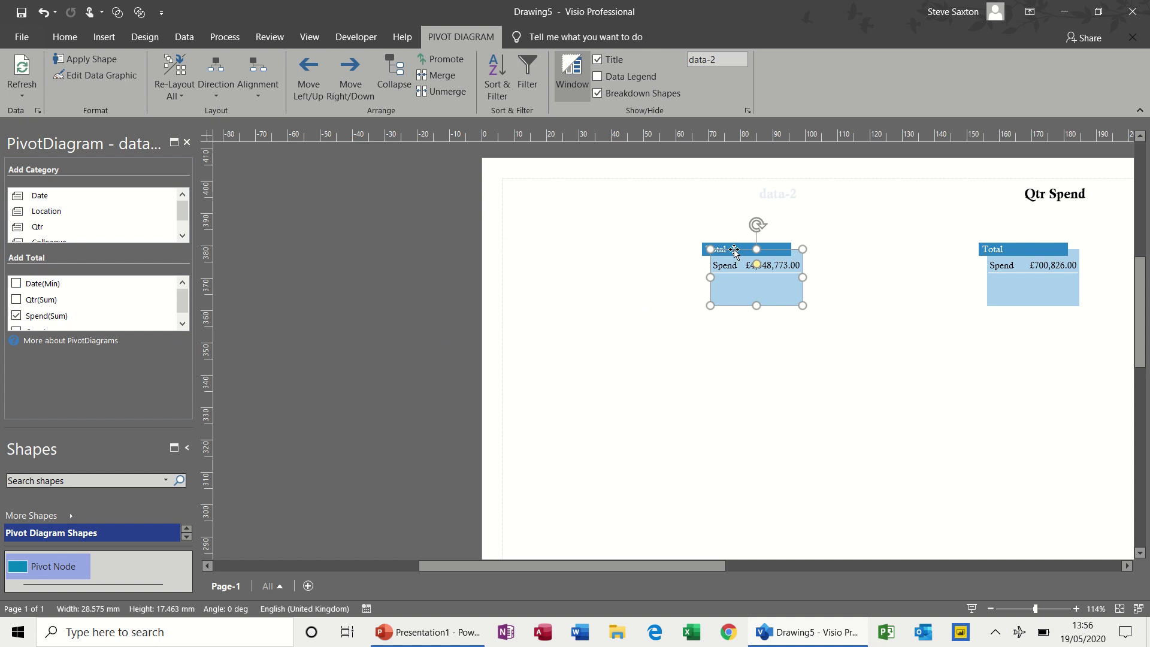
# Move the data-2 diagram and its title to the left, and retitle it 'Departments'
pyautogui.moveTo(735, 251); pyautogui.dragTo(550, 256)
pyautogui.click(764, 197)
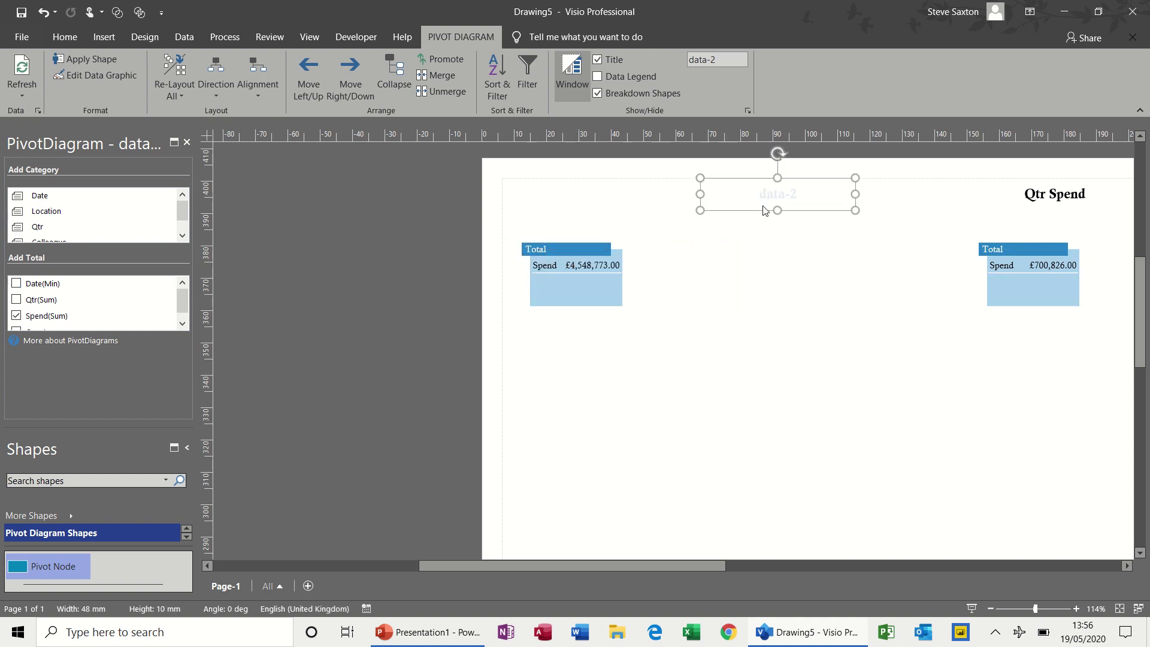
pyautogui.moveTo(760, 214); pyautogui.dragTo(581, 218)
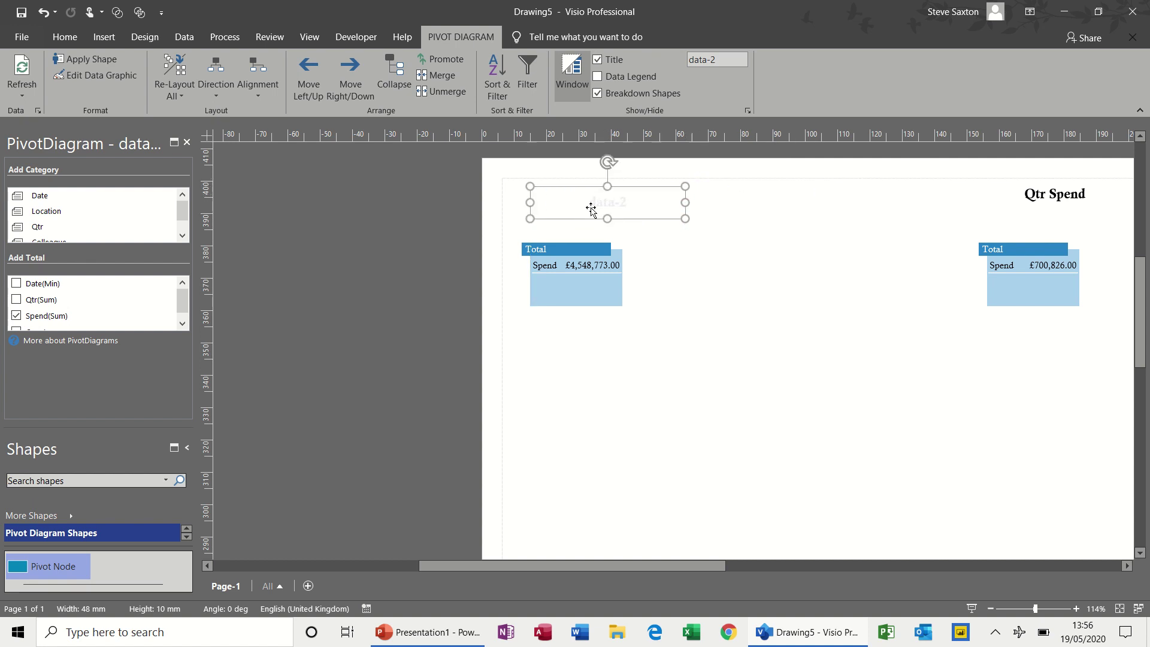
pyautogui.click(595, 219)
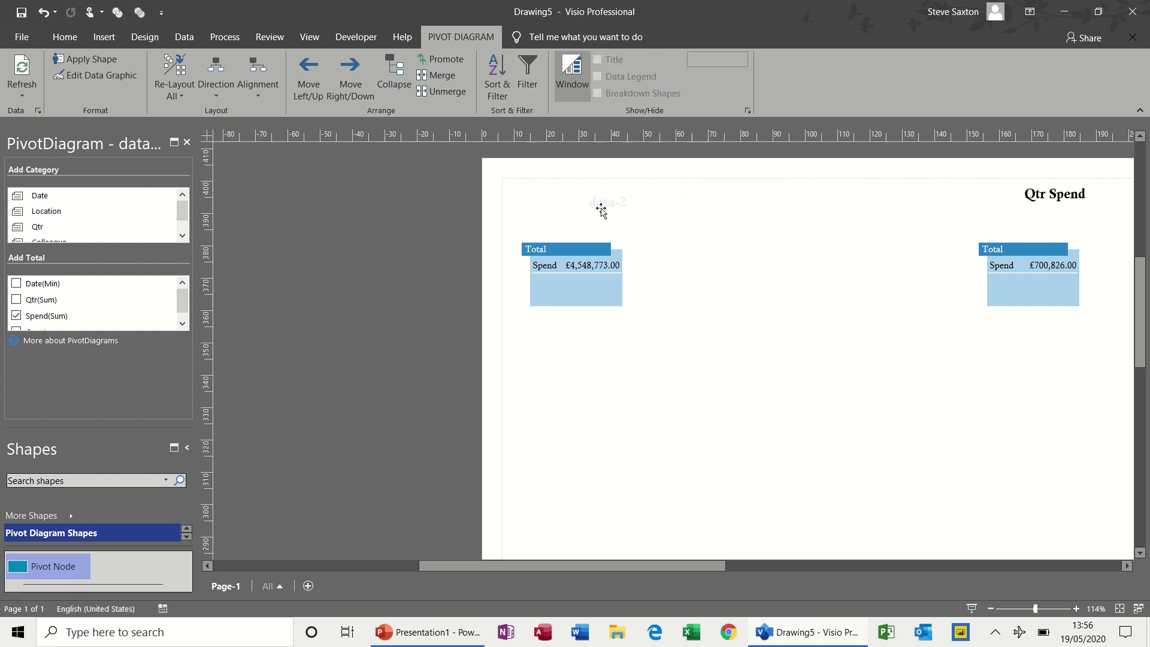
pyautogui.doubleClick(606, 206)
pyautogui.write('Departments')
# Break the left Total down by Dept, from Customer Service £660,494.00 through Finance, HR and Production
pyautogui.click(618, 300)
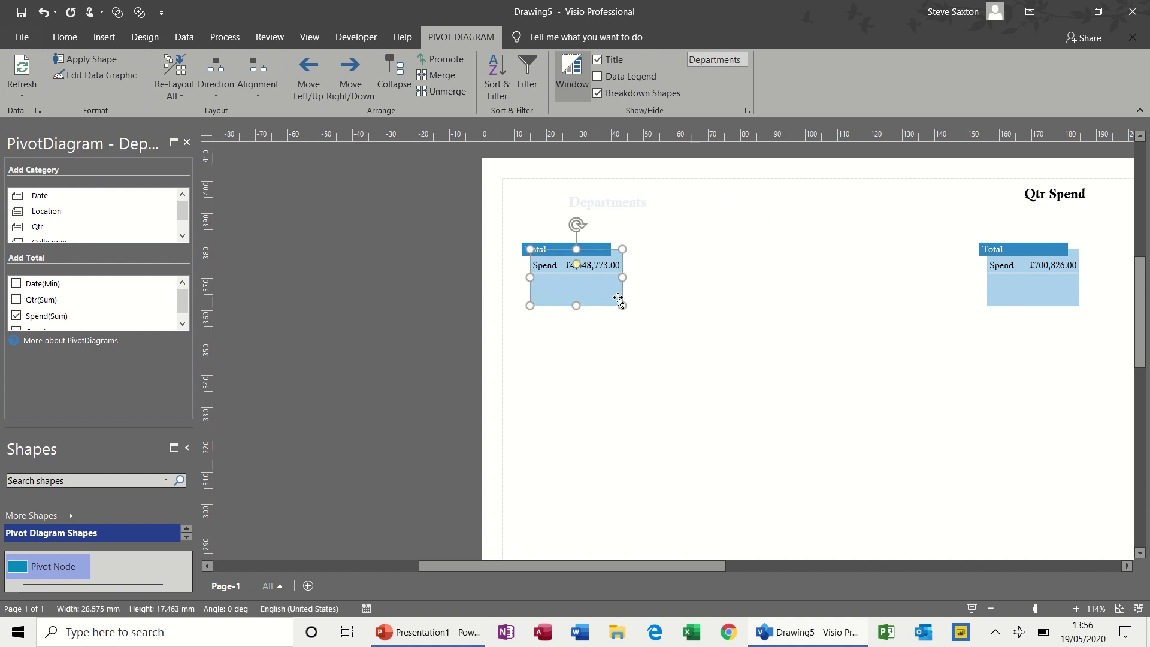
pyautogui.click(182, 235)
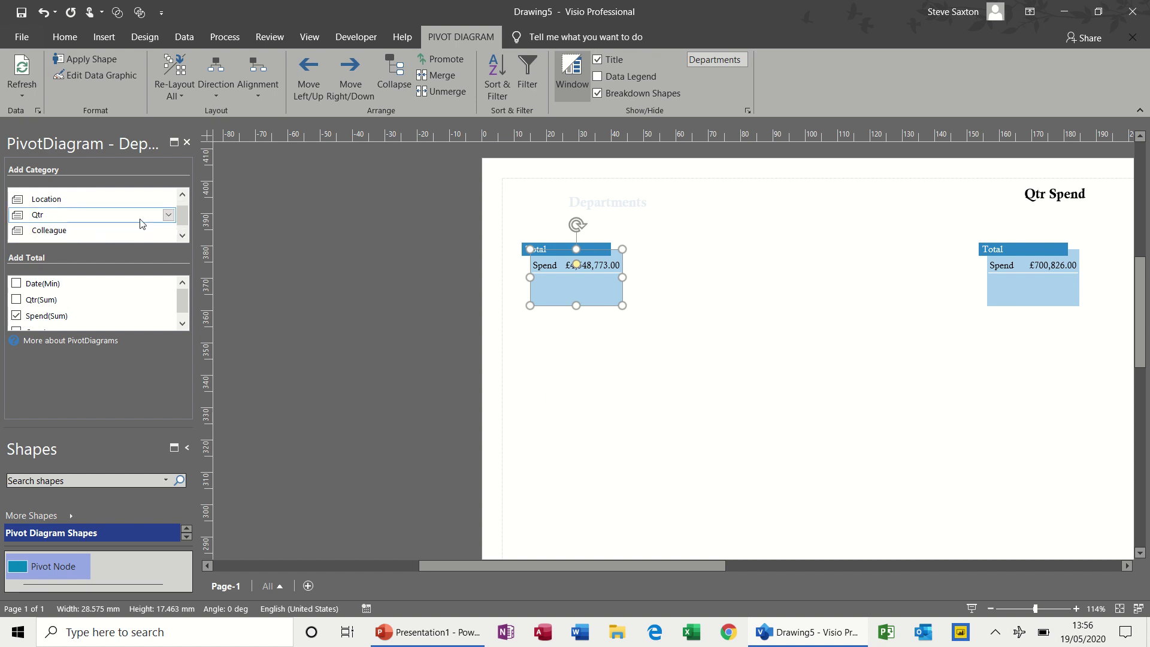
pyautogui.click(182, 194)
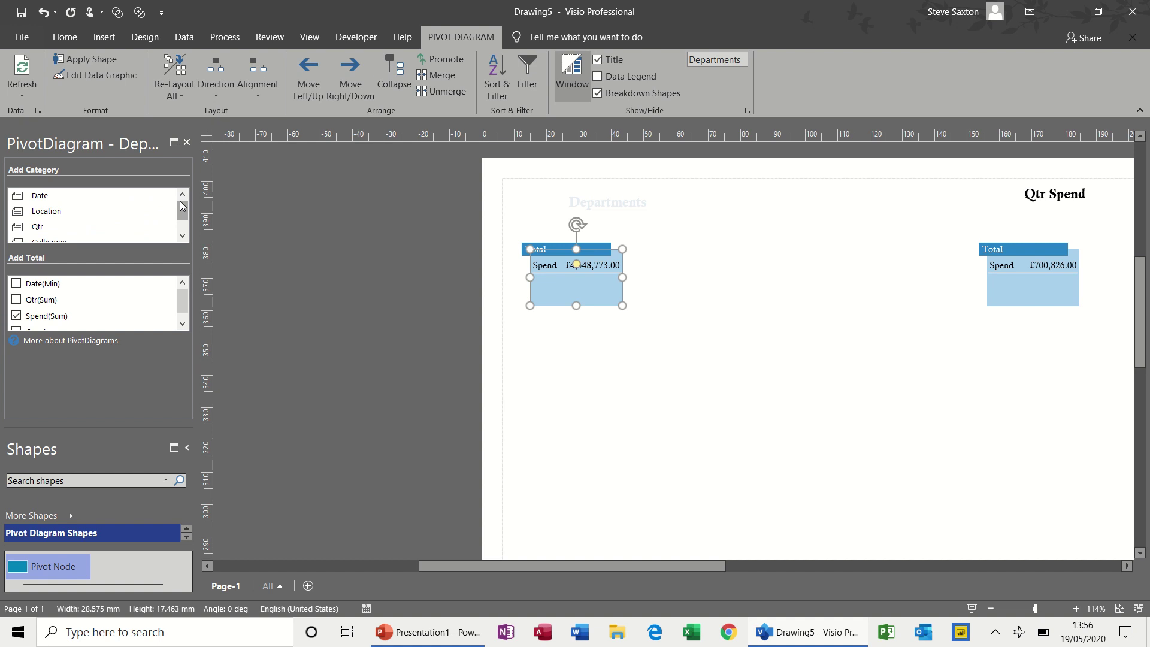
pyautogui.moveTo(182, 206); pyautogui.dragTo(182, 219)
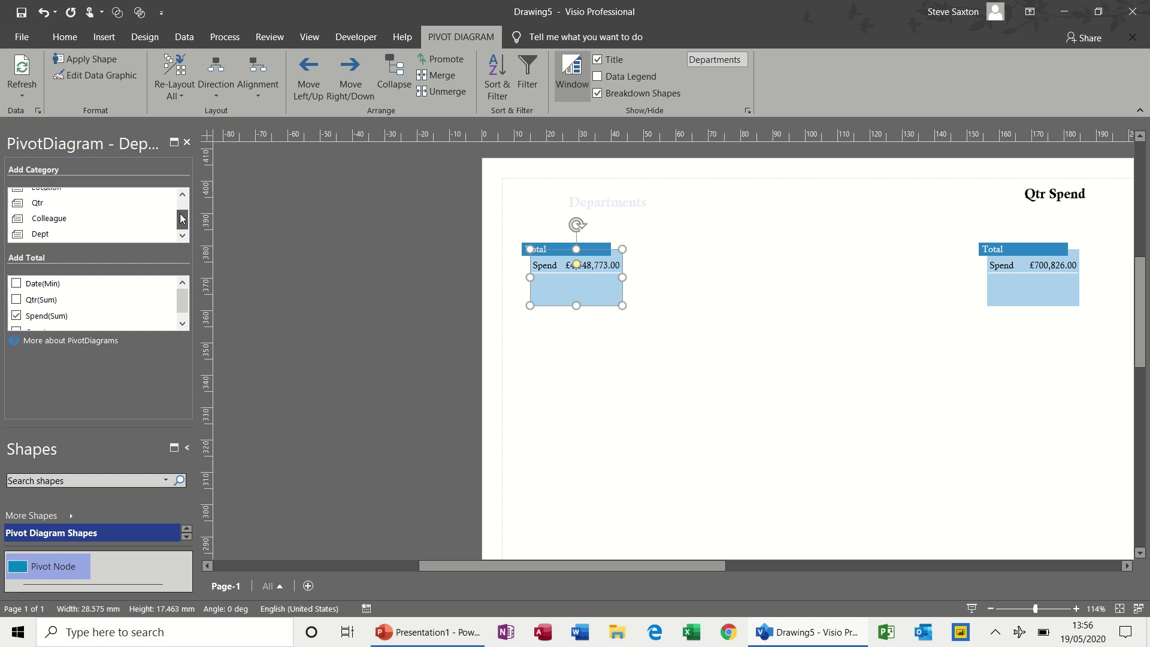
pyautogui.click(81, 236)
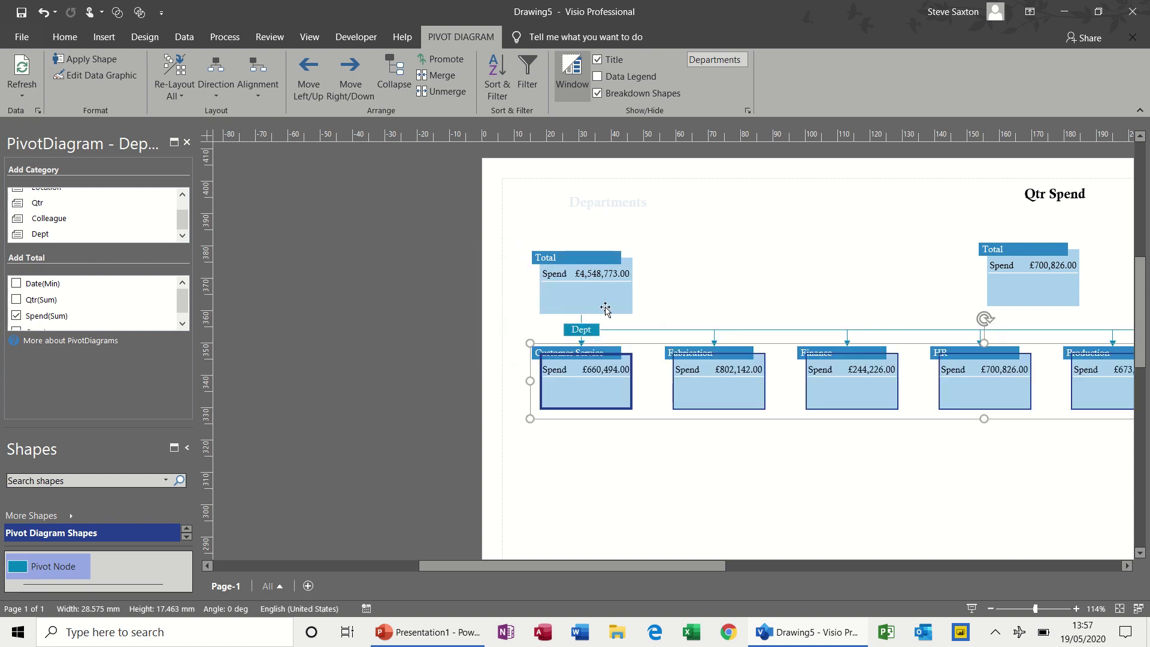
pyautogui.click(607, 305)
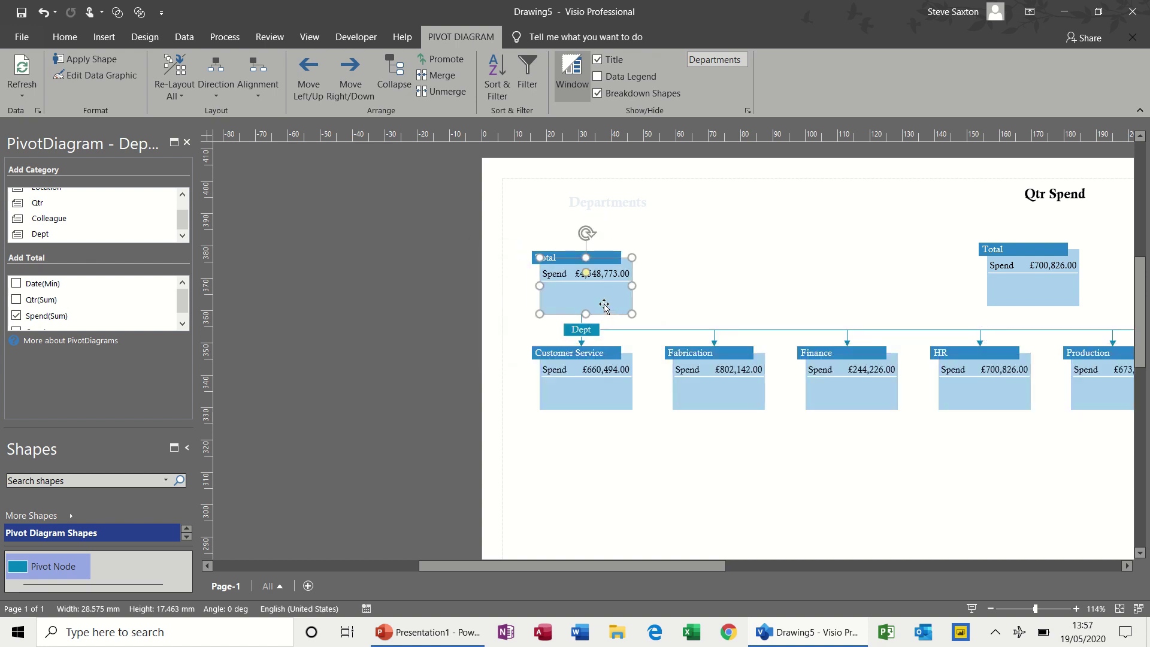
# Apply Alignment > Top to stack the departments vertically, then raise the Qtr Spend Total and title
pyautogui.click(261, 92)
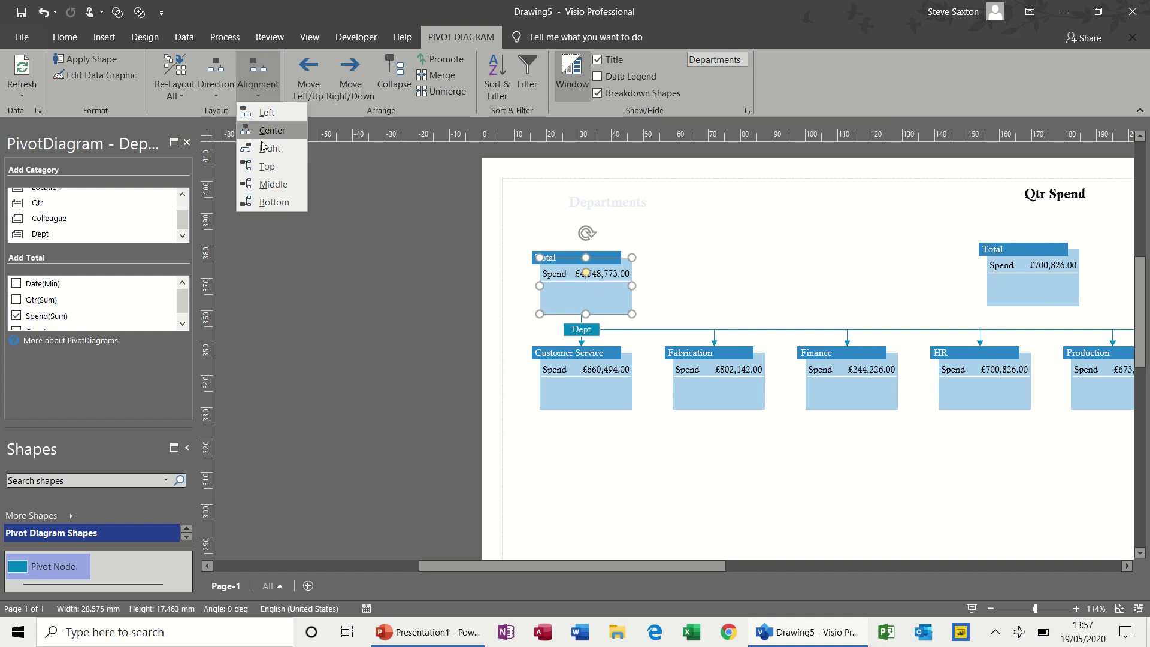
pyautogui.click(264, 167)
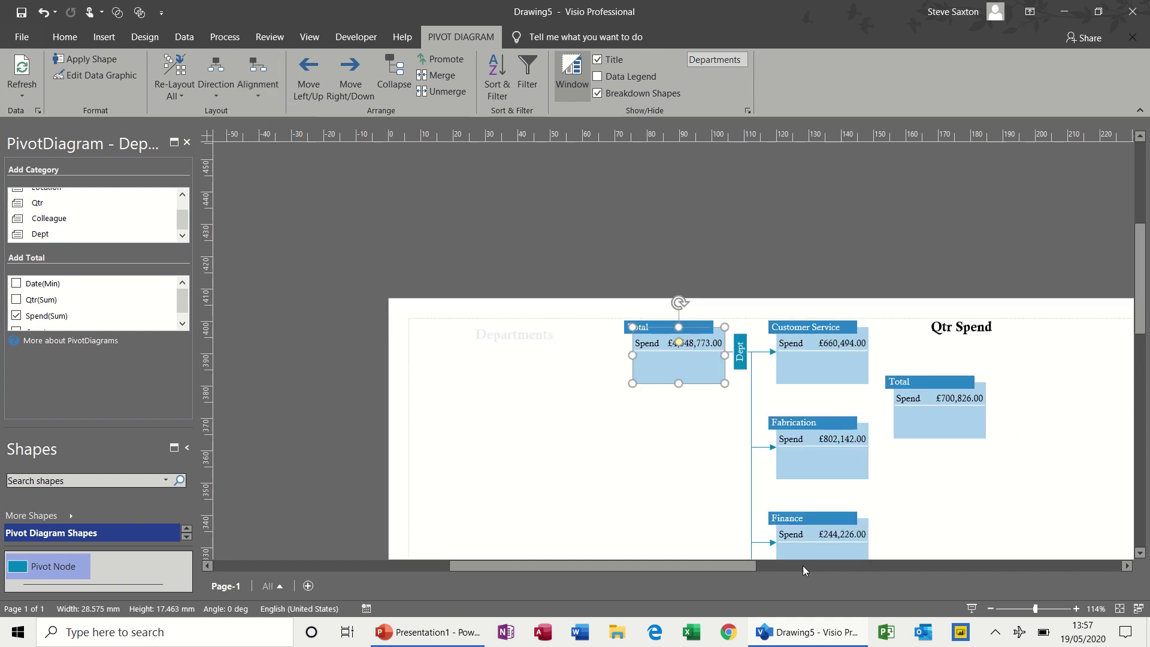
pyautogui.moveTo(738, 567); pyautogui.dragTo(846, 573)
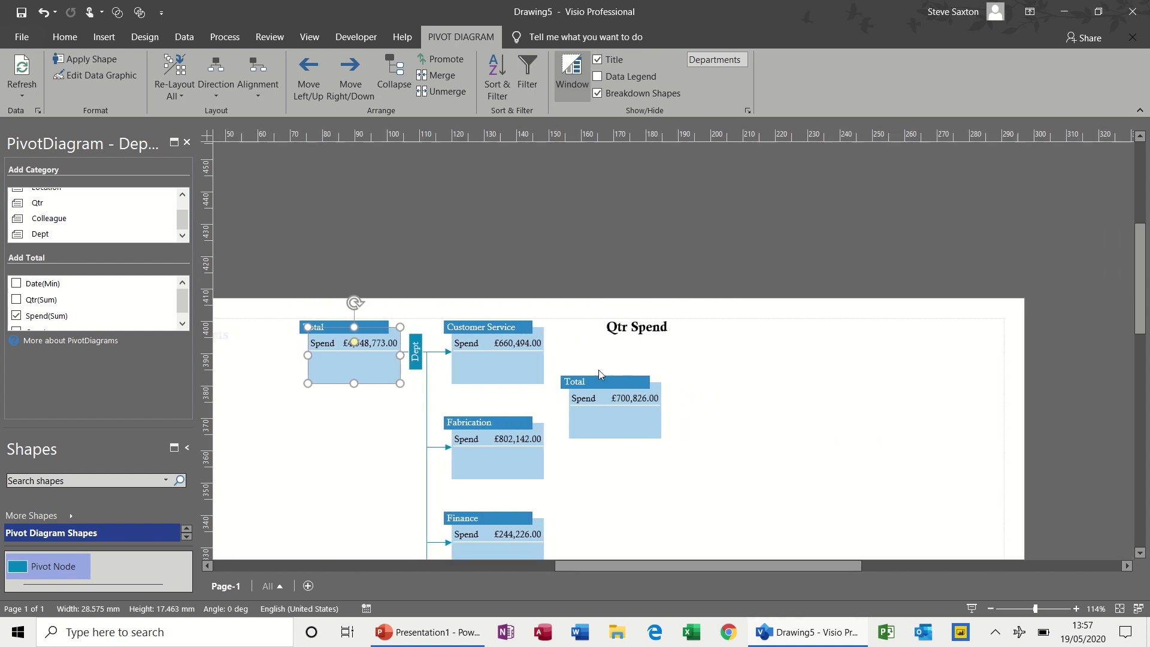
pyautogui.moveTo(601, 383); pyautogui.dragTo(732, 319)
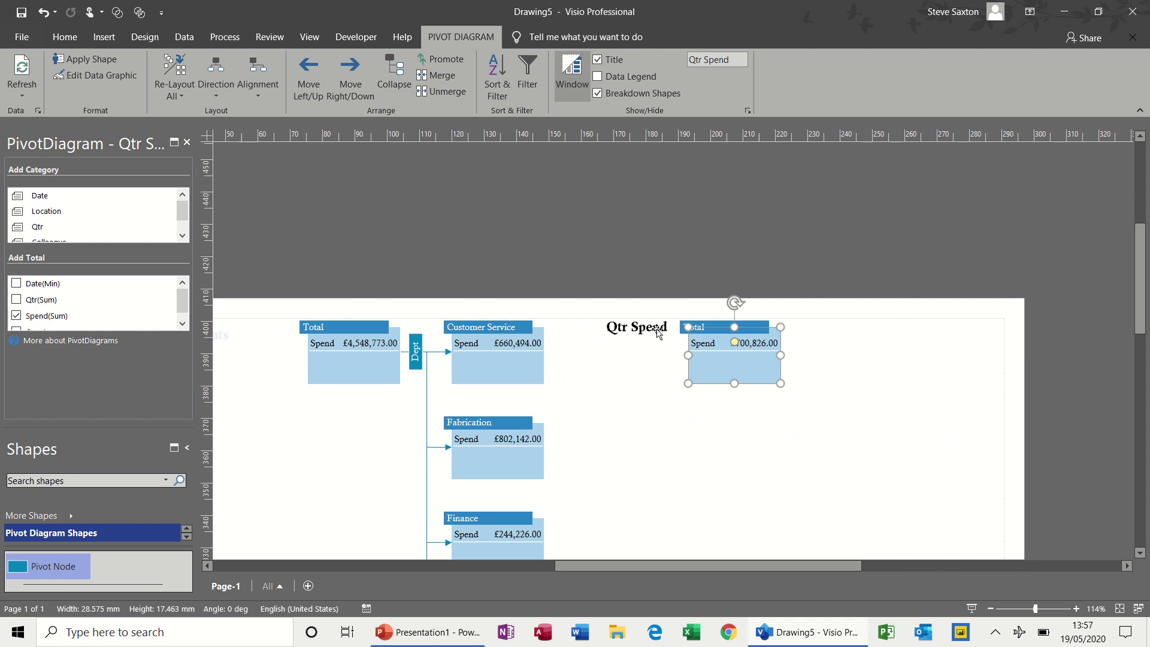
pyautogui.moveTo(655, 329); pyautogui.dragTo(739, 302)
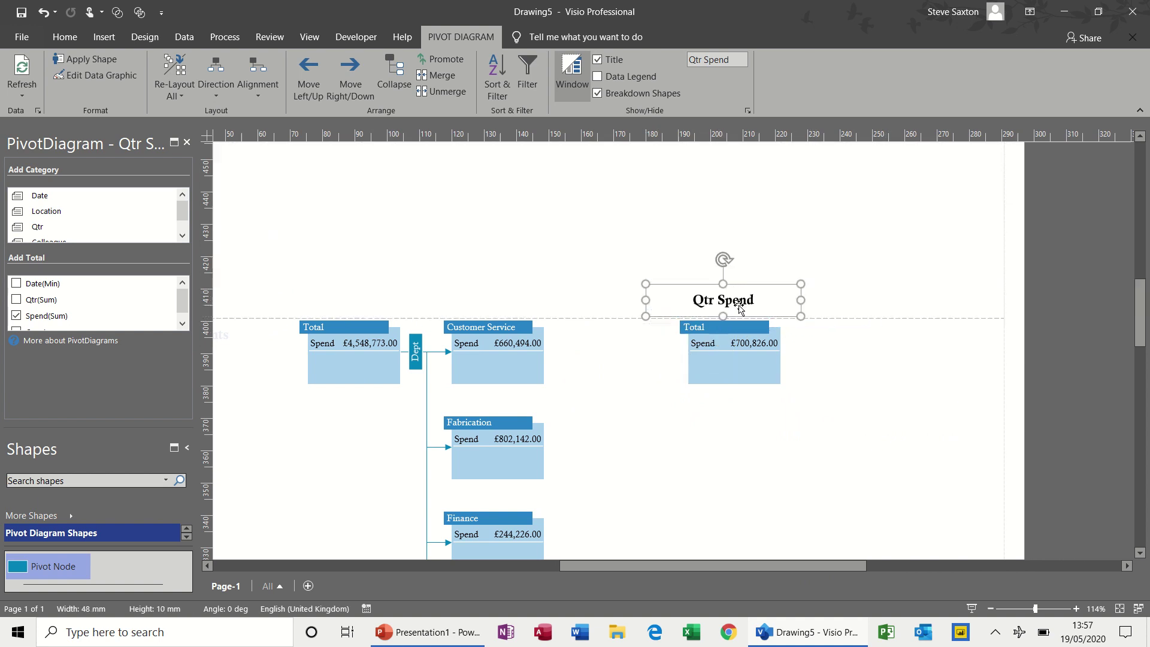
# Break the Qtr Spend Total down by Qtr, stacking quarters 1–3 vertically with Alignment > Top
pyautogui.click(732, 359)
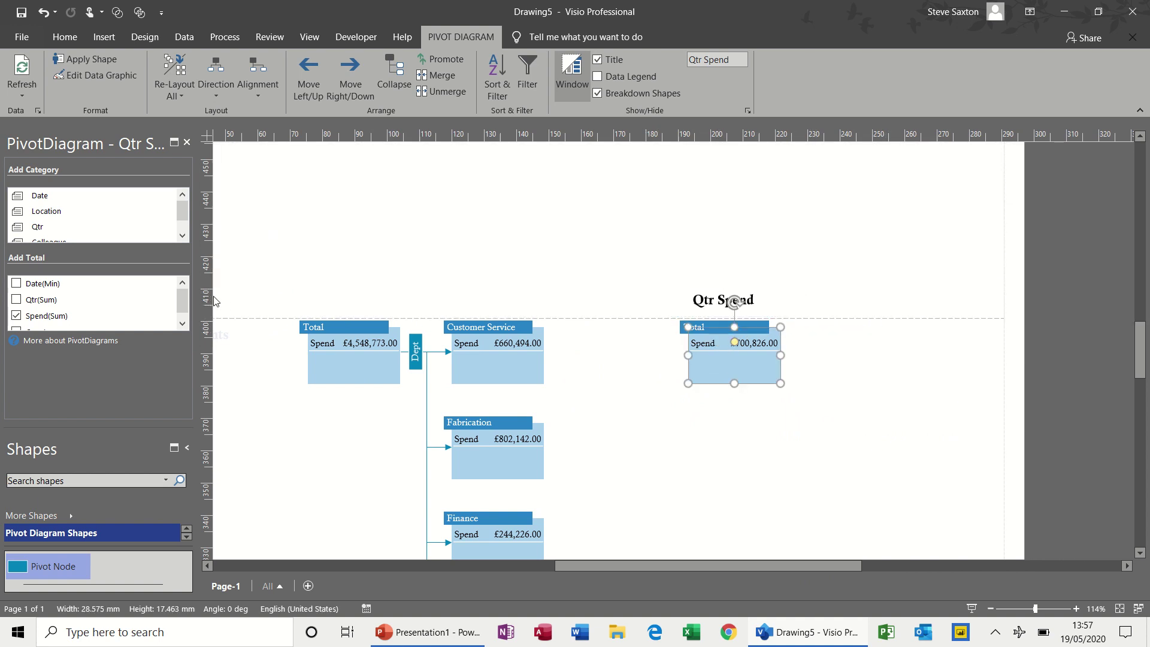
pyautogui.click(72, 228)
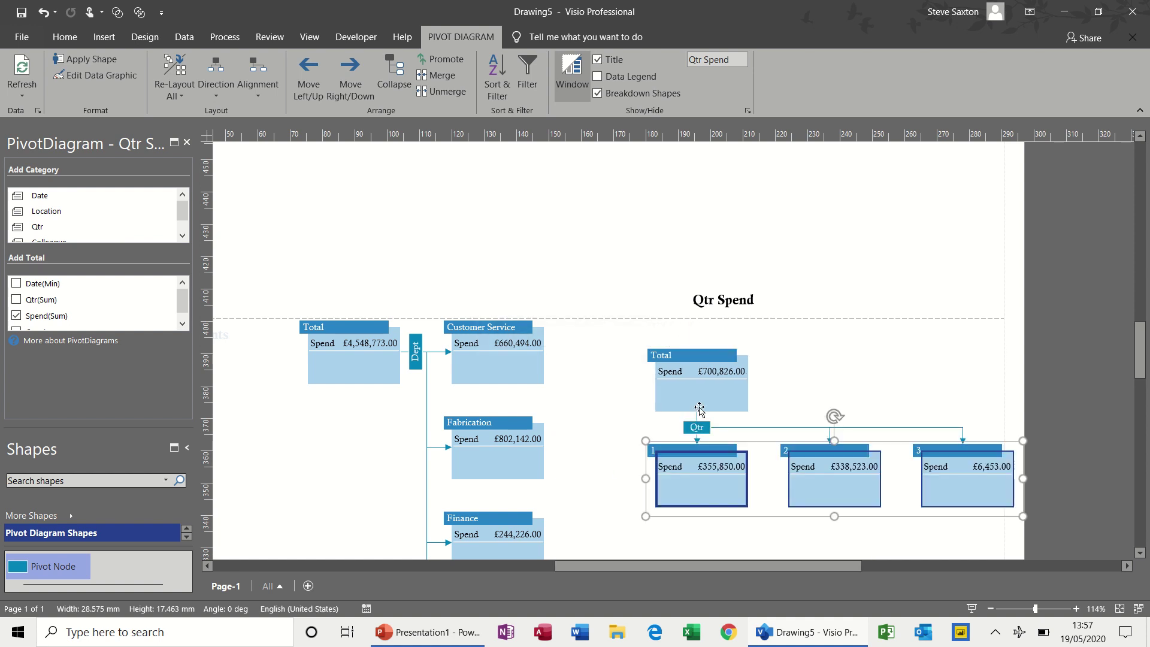
pyautogui.click(264, 96)
pyautogui.click(279, 166)
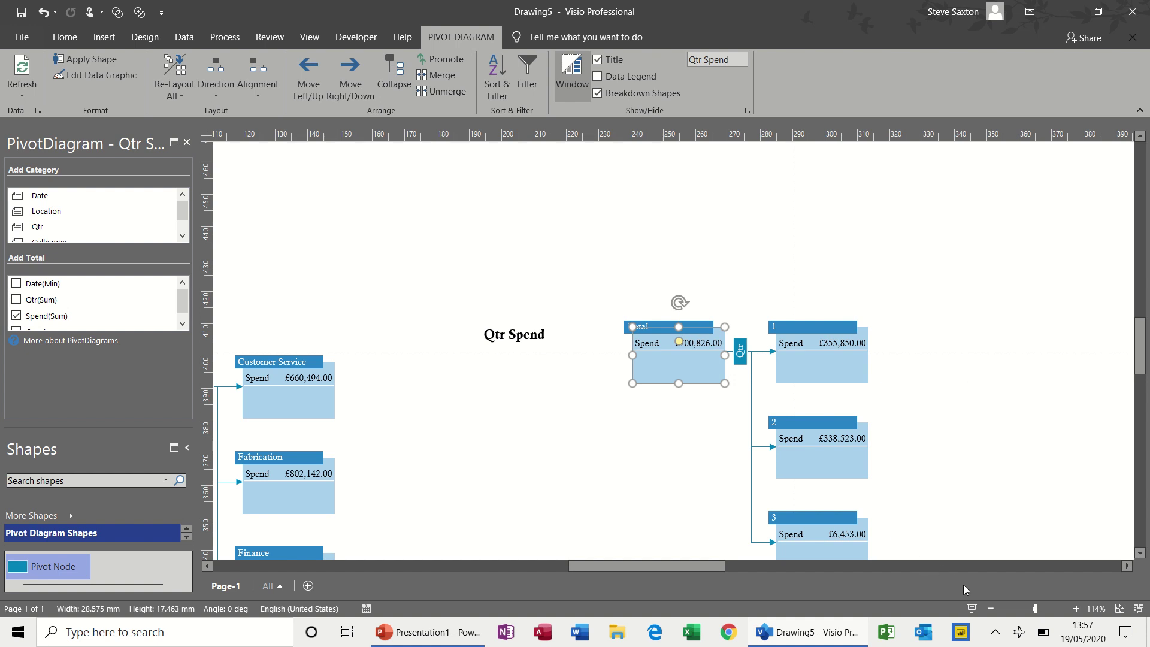
pyautogui.click(990, 609)
pyautogui.click(990, 609)
pyautogui.click(990, 609)
pyautogui.click(991, 609)
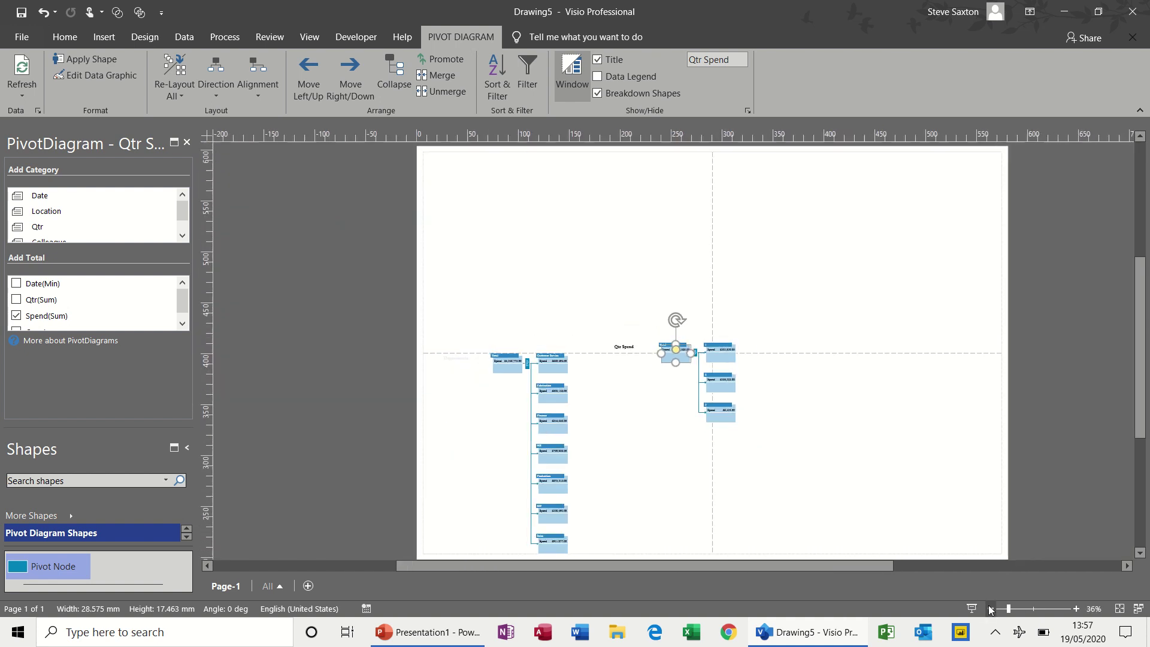
# Move the Qtr branch and its Qtr Spend title up to the top of the page
pyautogui.click(453, 358)
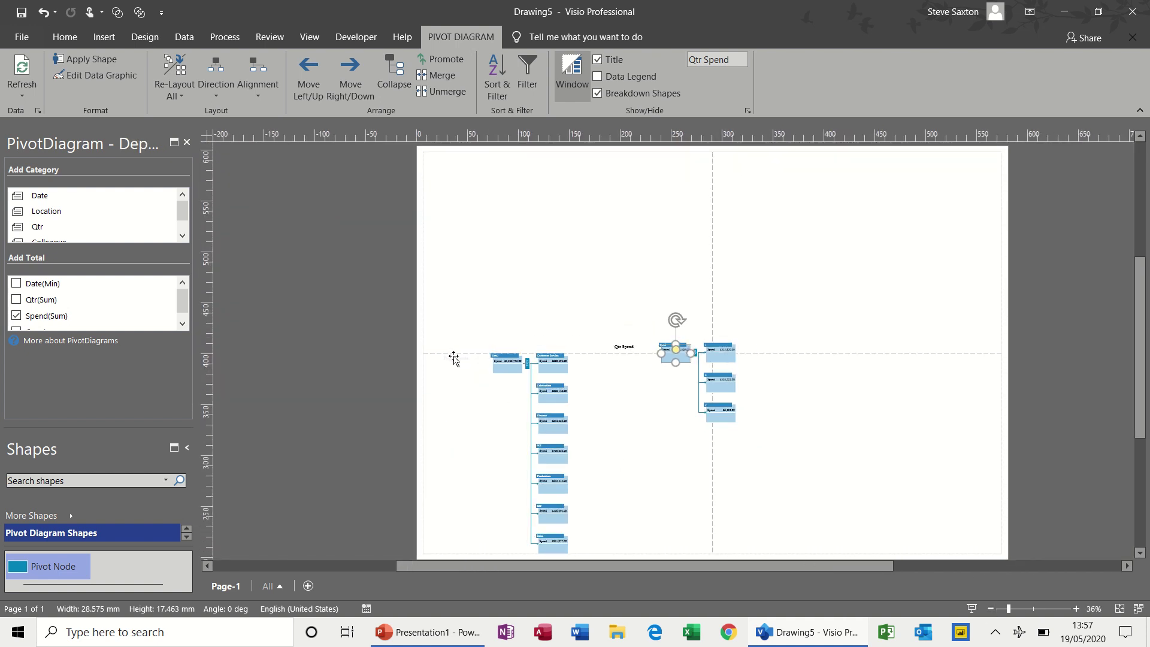
pyautogui.click(53, 38)
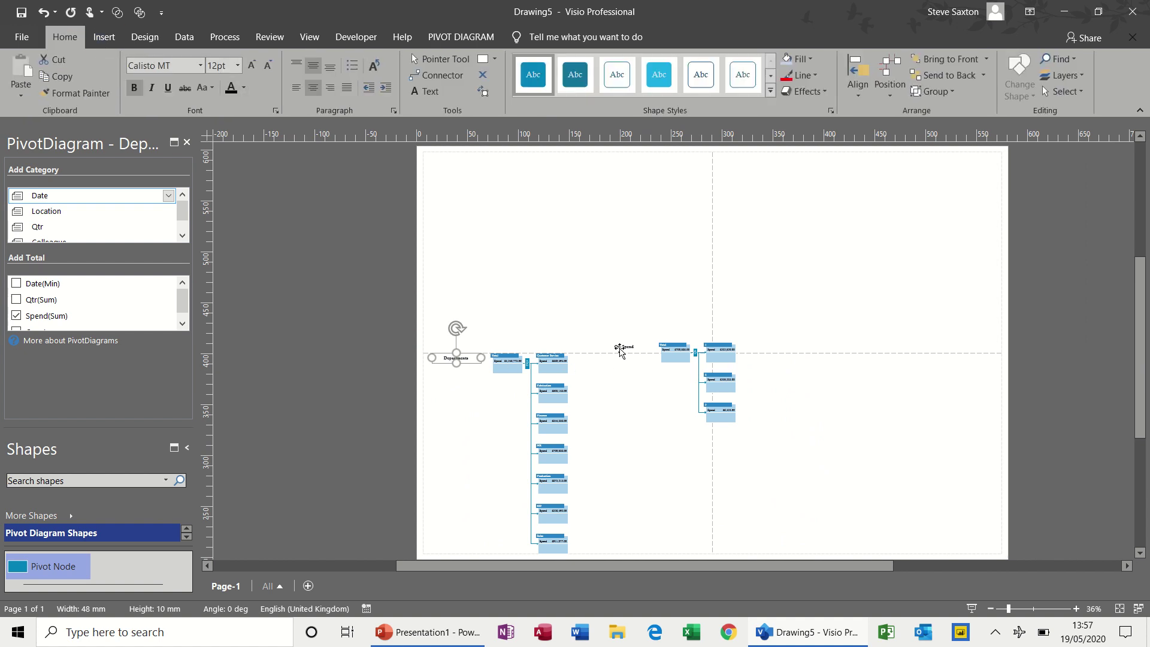
pyautogui.moveTo(652, 334); pyautogui.dragTo(768, 438)
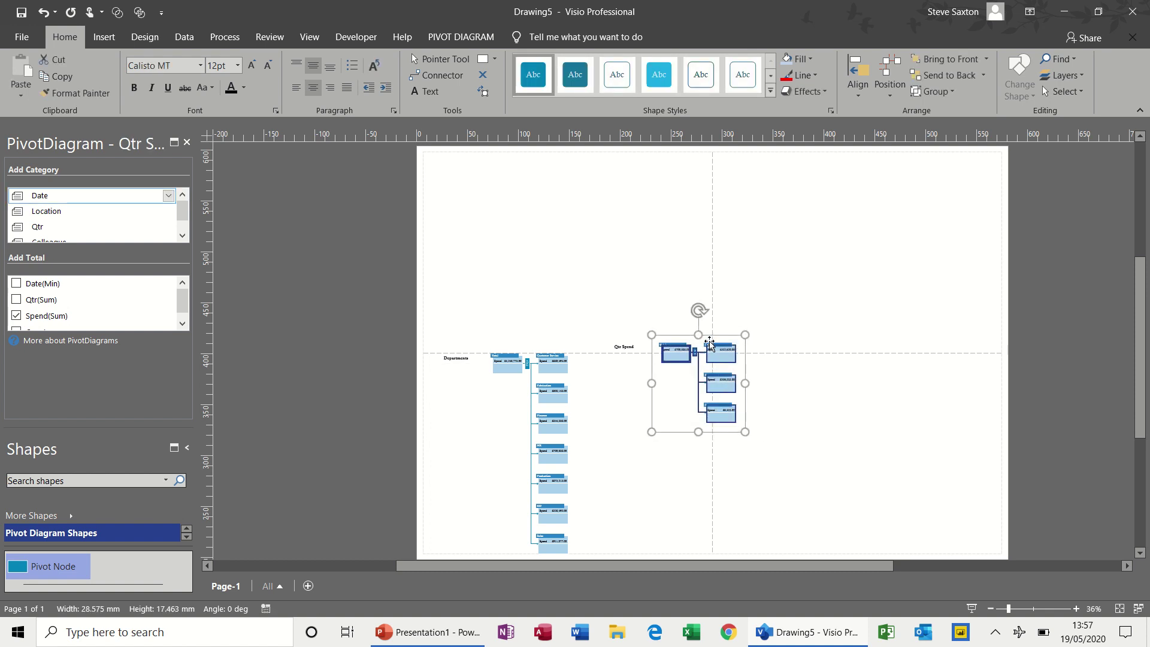
pyautogui.moveTo(711, 344)
pyautogui.mouseDown()
pyautogui.moveTo(676, 226)
pyautogui.moveTo(678, 173)
pyautogui.mouseUp()
pyautogui.click(626, 346)
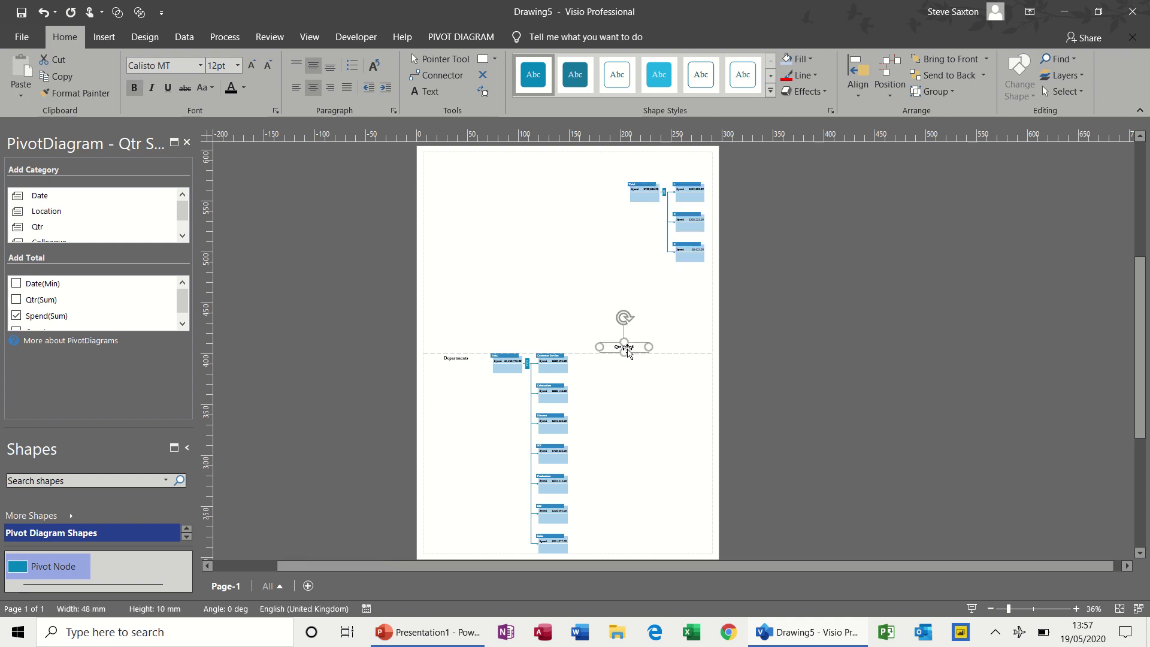
pyautogui.moveTo(617, 346); pyautogui.dragTo(655, 168)
# Move the Departments title and its Dept branch up to the top left, level with Qtr Spend
pyautogui.moveTo(458, 363); pyautogui.dragTo(452, 170)
pyautogui.moveTo(483, 338); pyautogui.dragTo(606, 551)
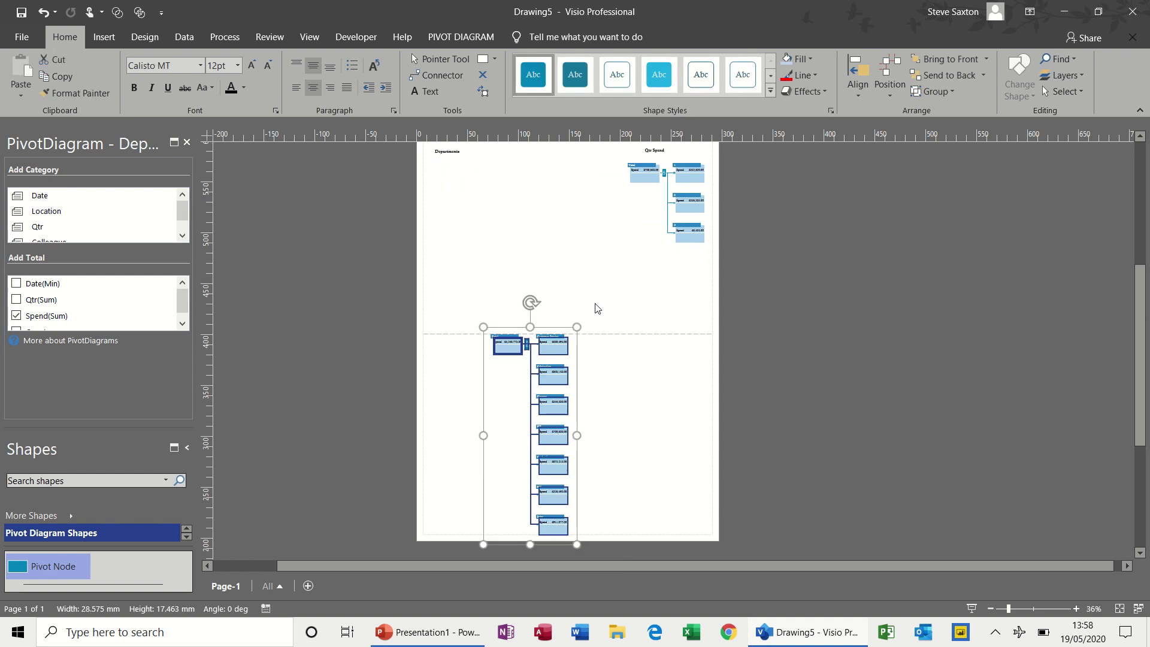
pyautogui.moveTo(556, 328); pyautogui.dragTo(528, 217)
pyautogui.click(626, 324)
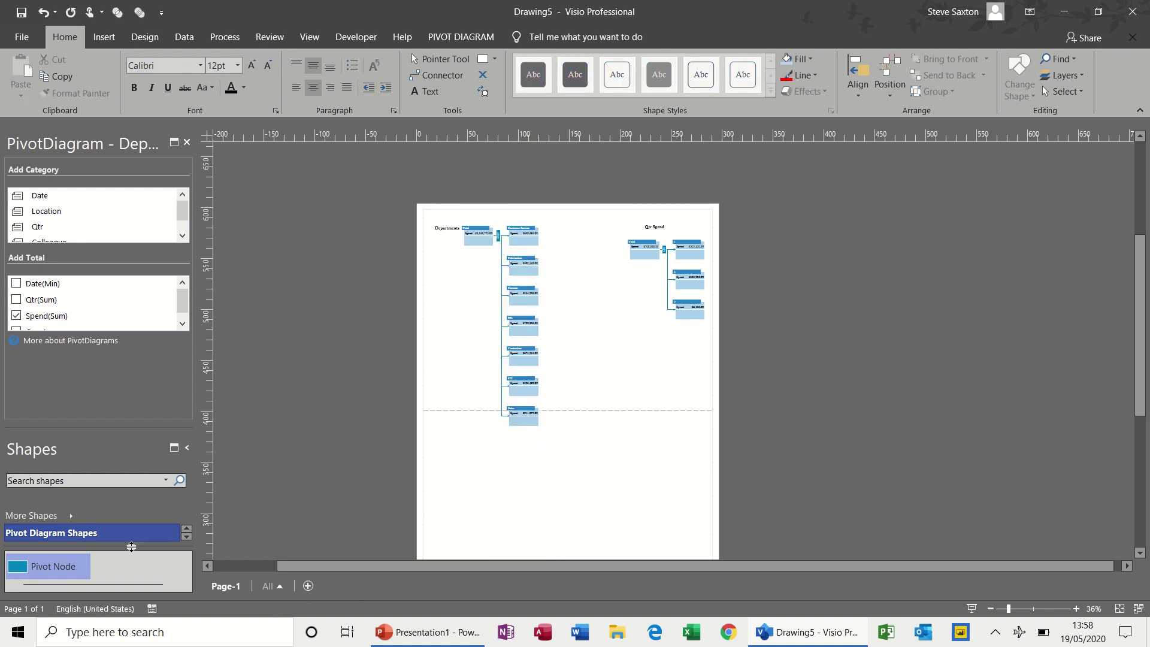
# Drop a Pivot Node below the other diagrams, importing all of the data sheet from D:\DataSource.xlsx
pyautogui.moveTo(21, 575); pyautogui.dragTo(462, 473)
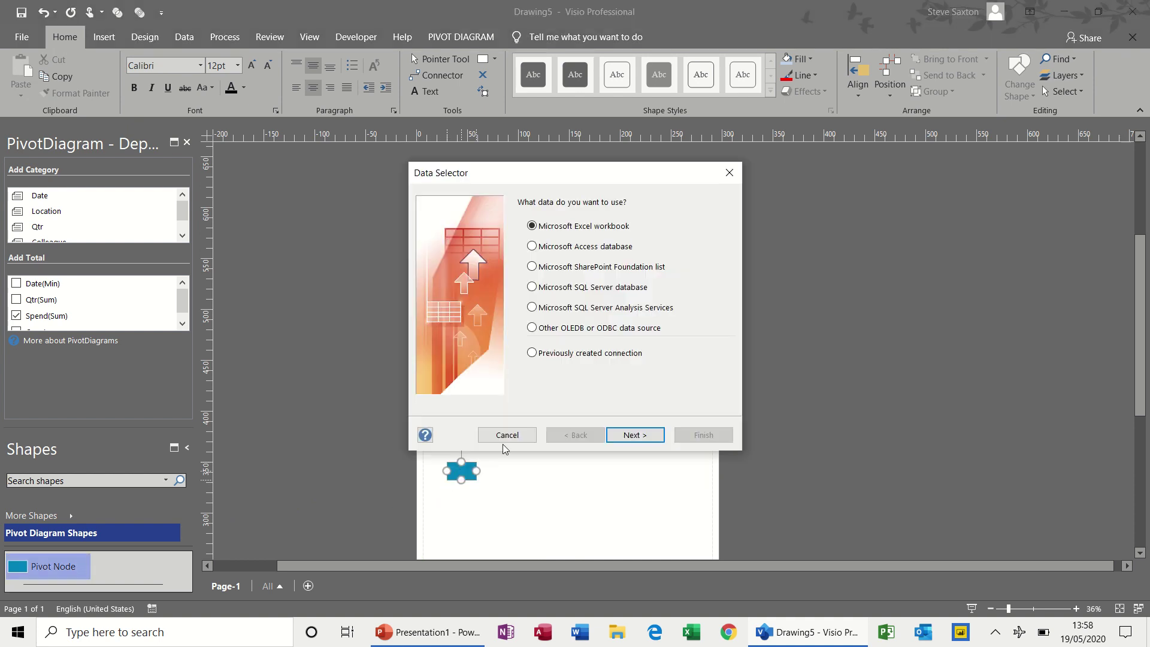
pyautogui.click(641, 434)
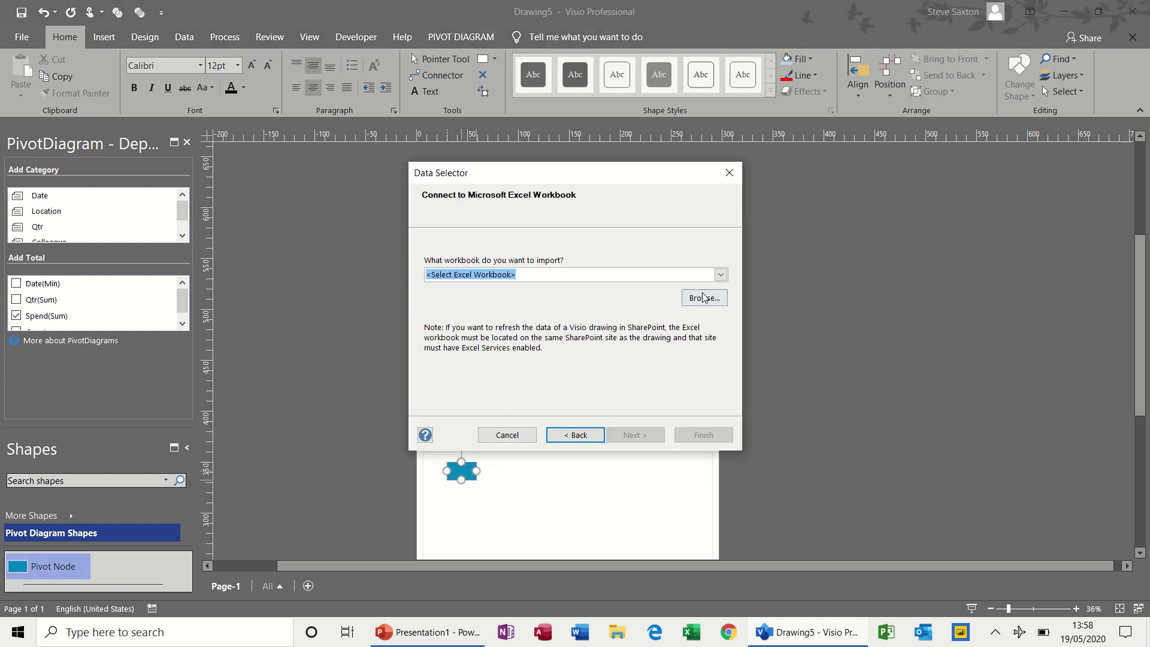
pyautogui.click(720, 275)
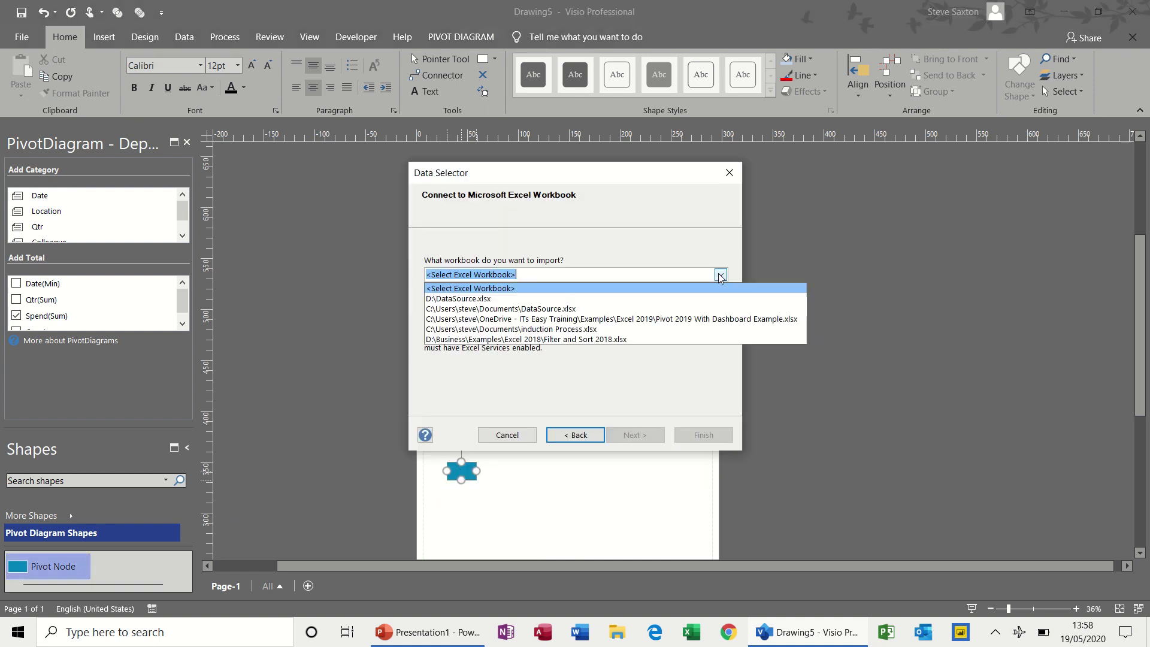
pyautogui.click(634, 298)
pyautogui.click(640, 436)
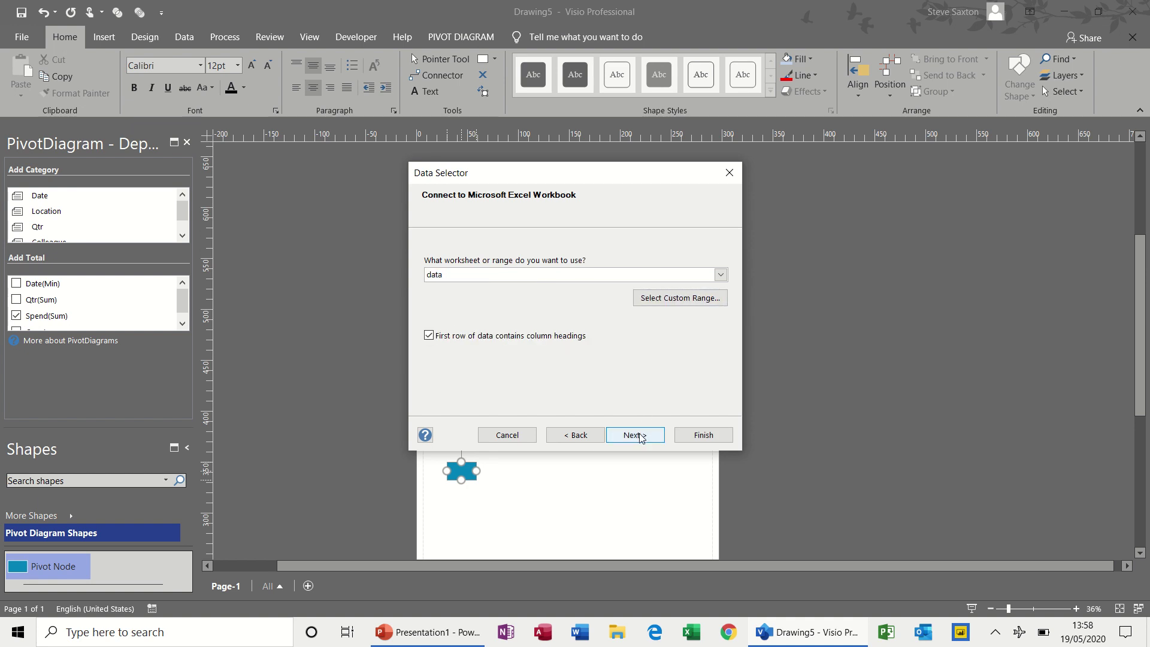
pyautogui.click(640, 436)
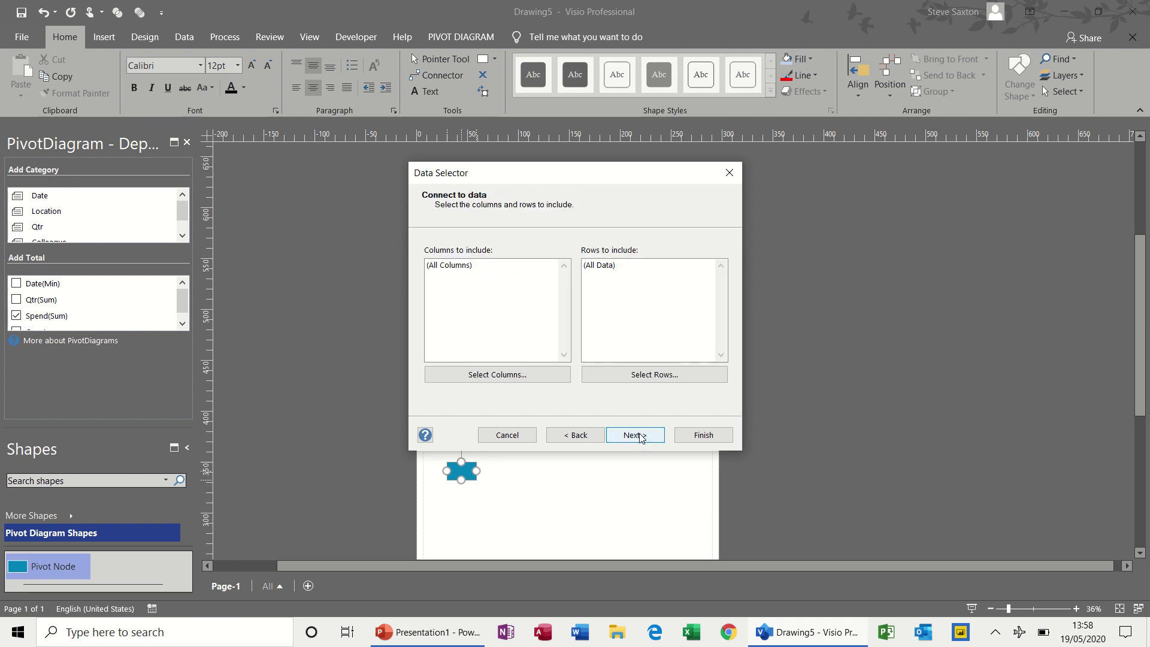
pyautogui.click(640, 435)
pyautogui.click(687, 434)
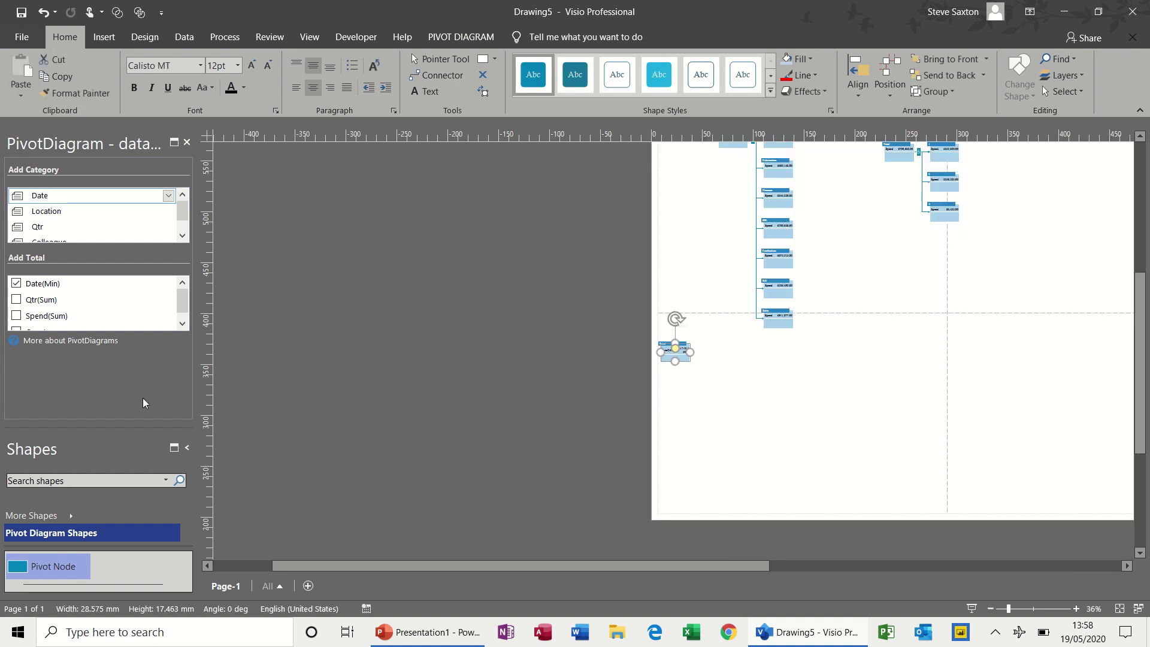
# Make the new diagram total Spend(Sum) instead of Date(Min), and set Top alignment
pyautogui.click(16, 316)
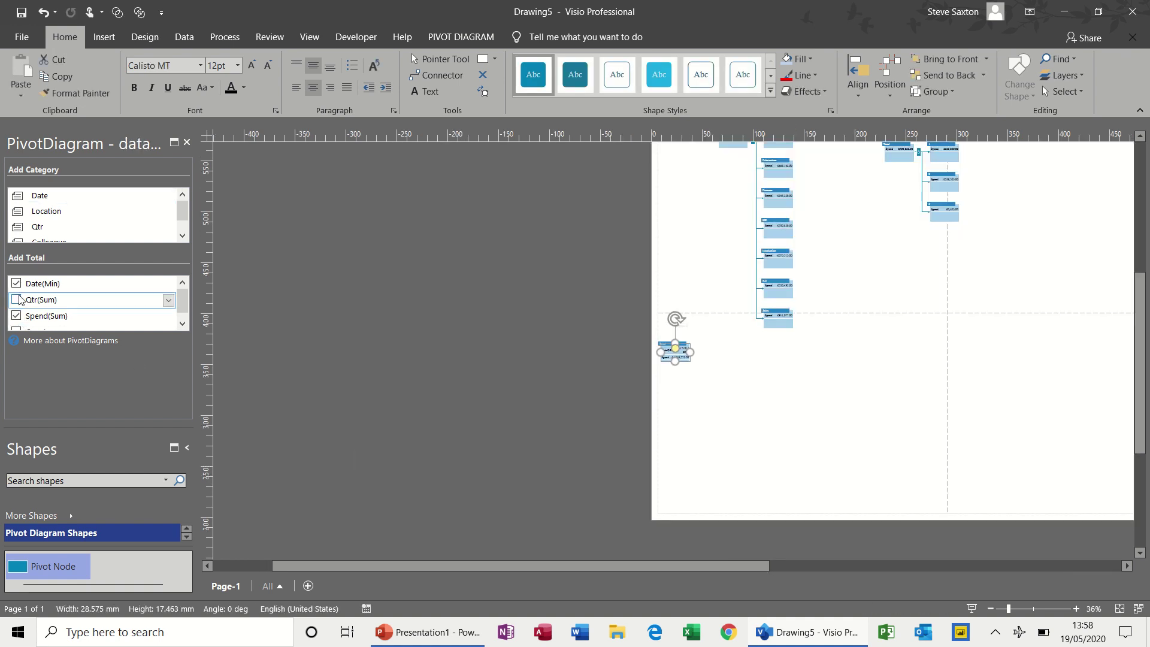
pyautogui.click(16, 283)
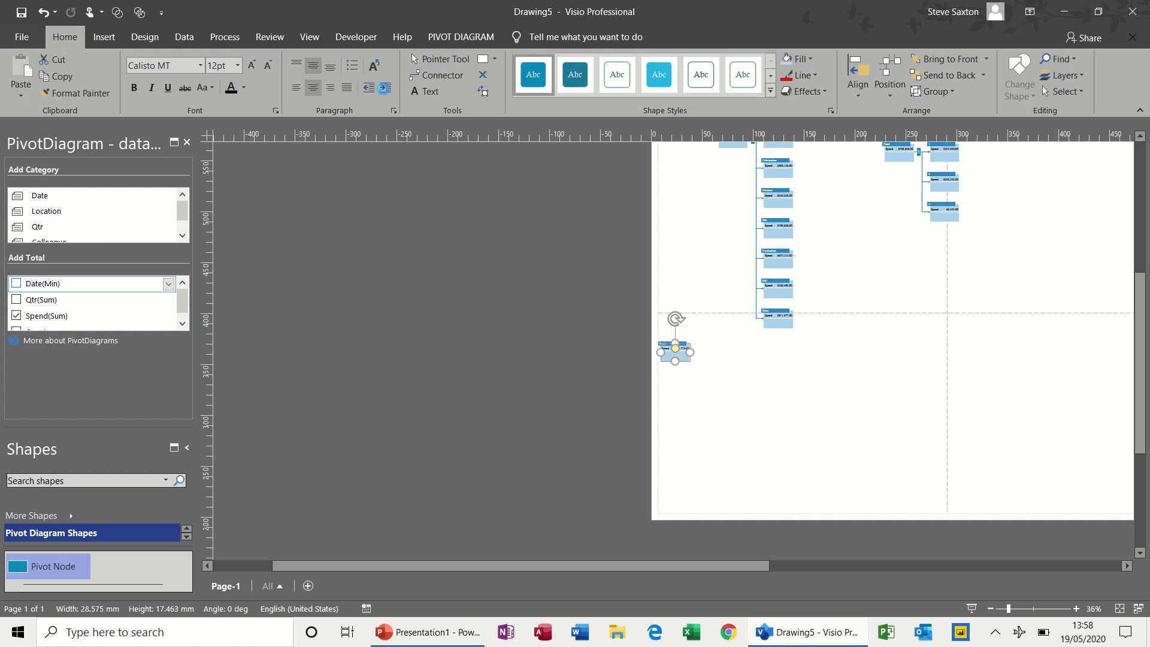
pyautogui.click(455, 40)
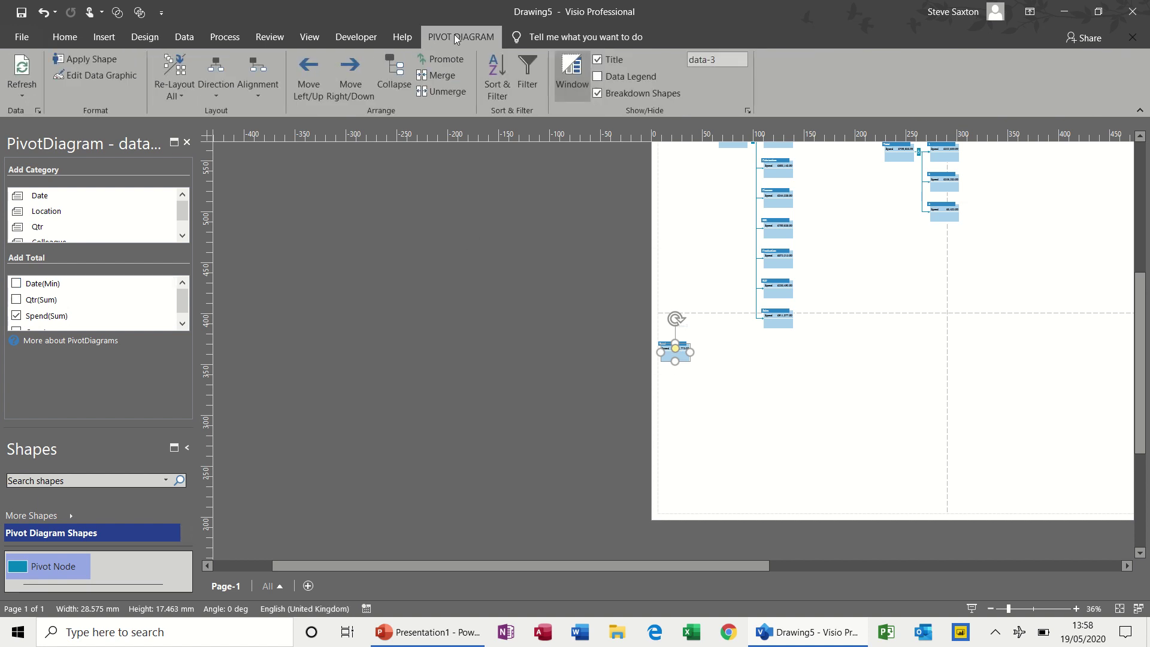
pyautogui.click(265, 93)
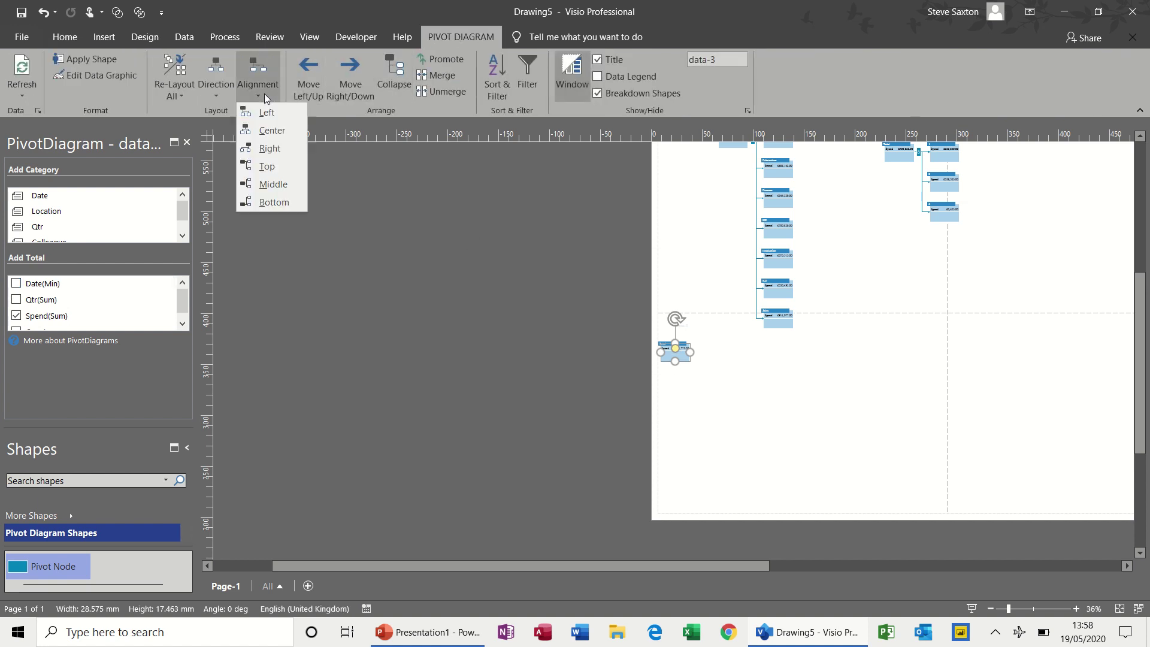
pyautogui.click(268, 167)
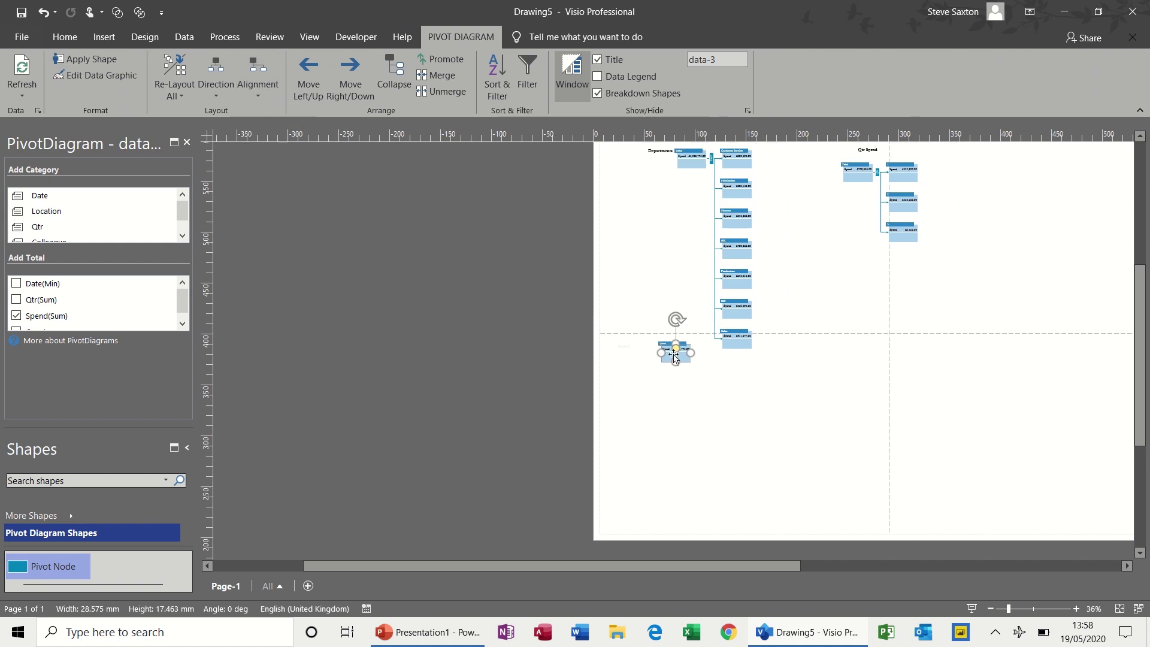
# Move the Total node down and left, then switch the diagram to Left alignment
pyautogui.moveTo(666, 355); pyautogui.dragTo(634, 377)
pyautogui.click(259, 95)
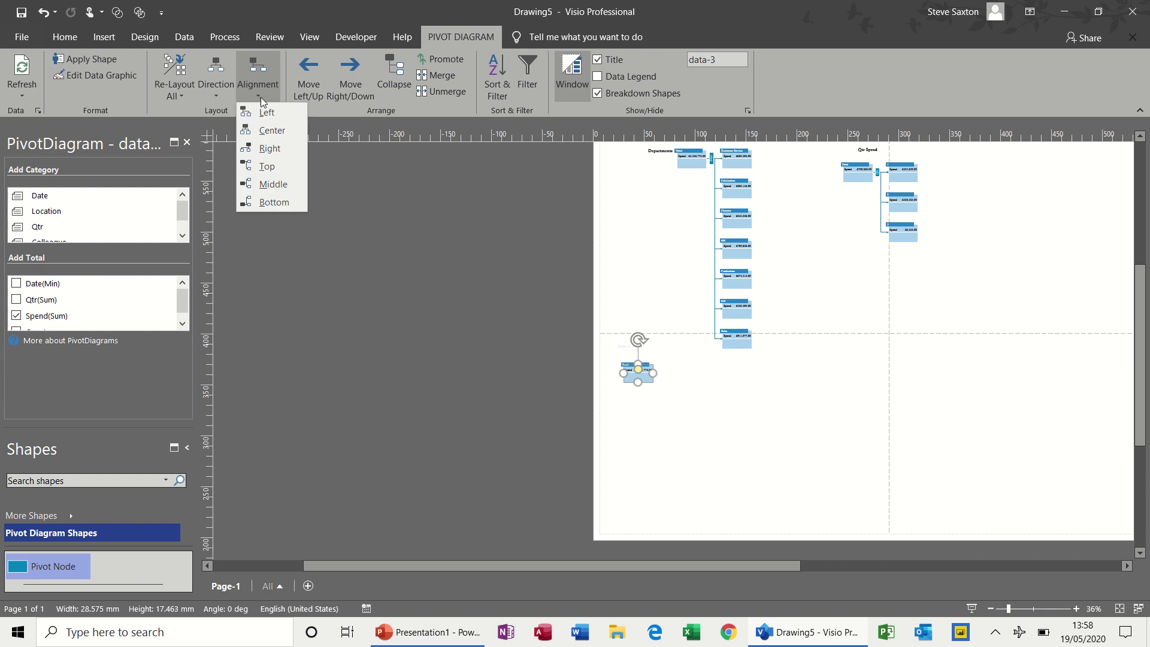
pyautogui.click(264, 111)
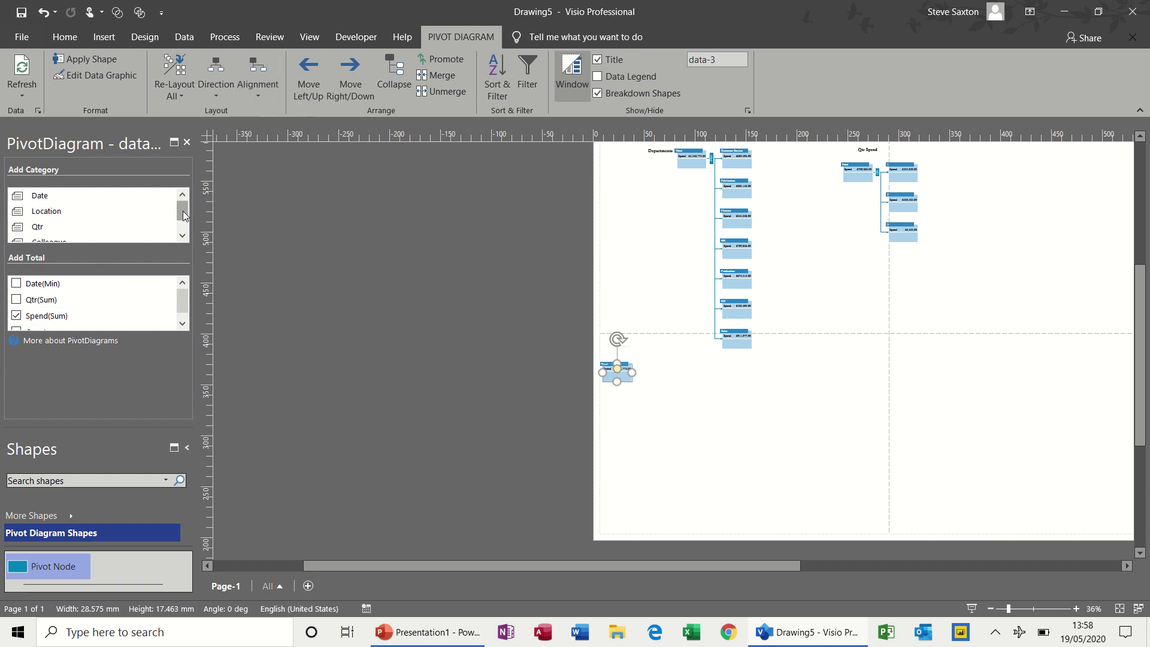
pyautogui.moveTo(184, 216); pyautogui.dragTo(184, 225)
# Break the £4,548,773.00 Total down by Colleague into seven nodes and select the first colleague
pyautogui.click(102, 220)
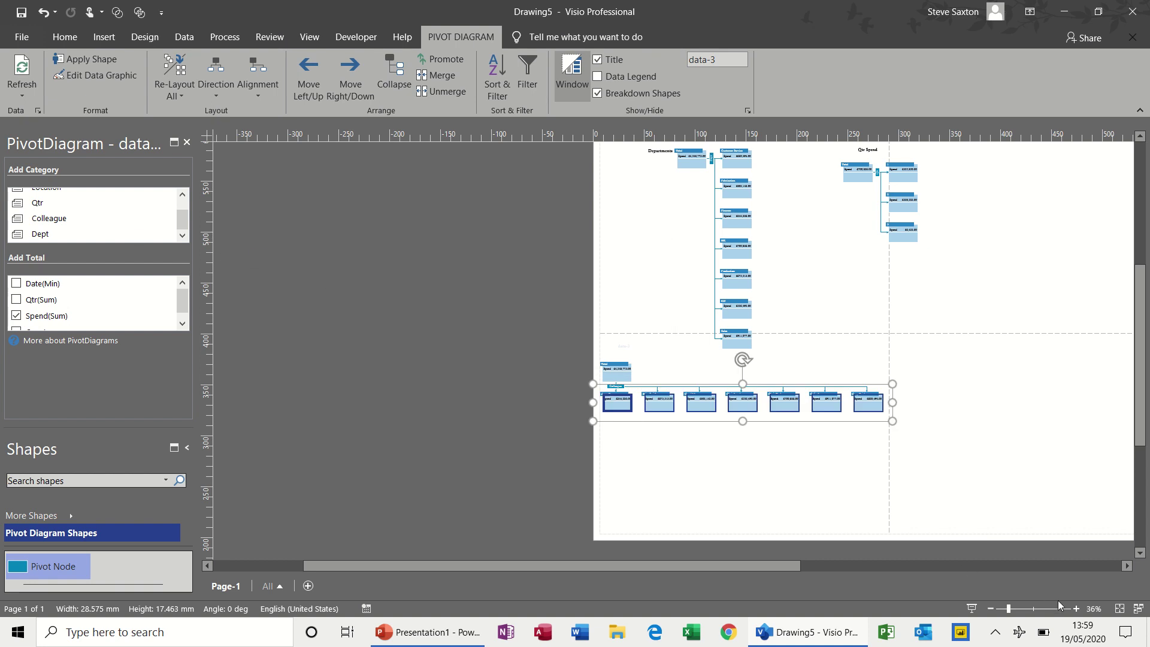
pyautogui.click(1077, 608)
pyautogui.click(1077, 609)
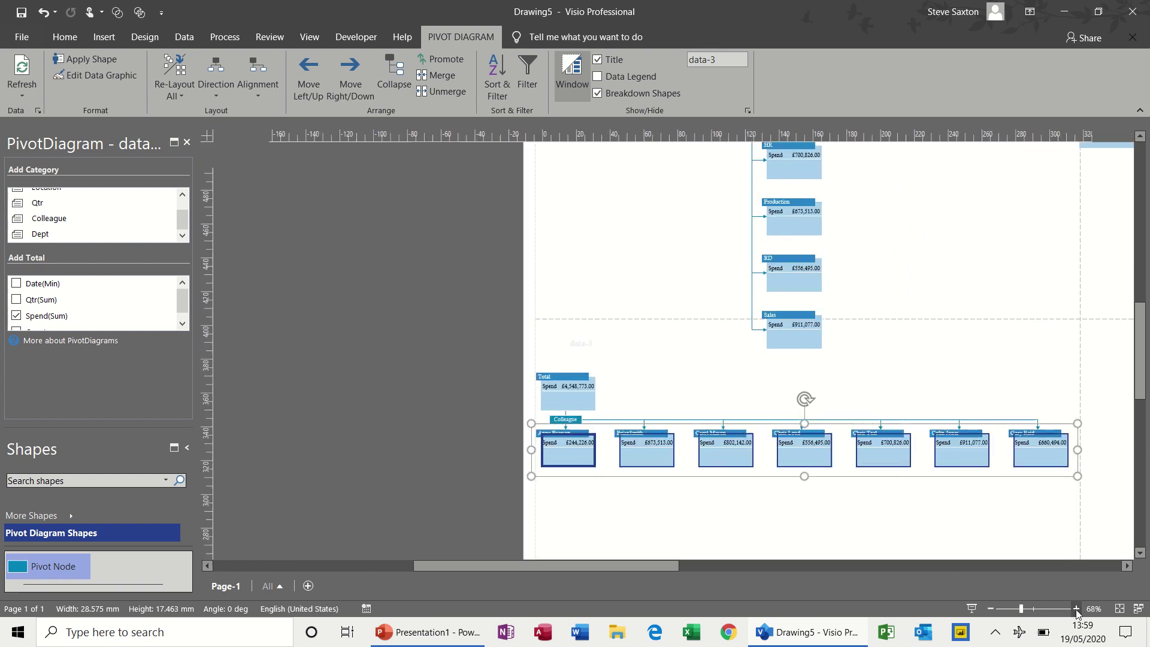
pyautogui.click(1077, 609)
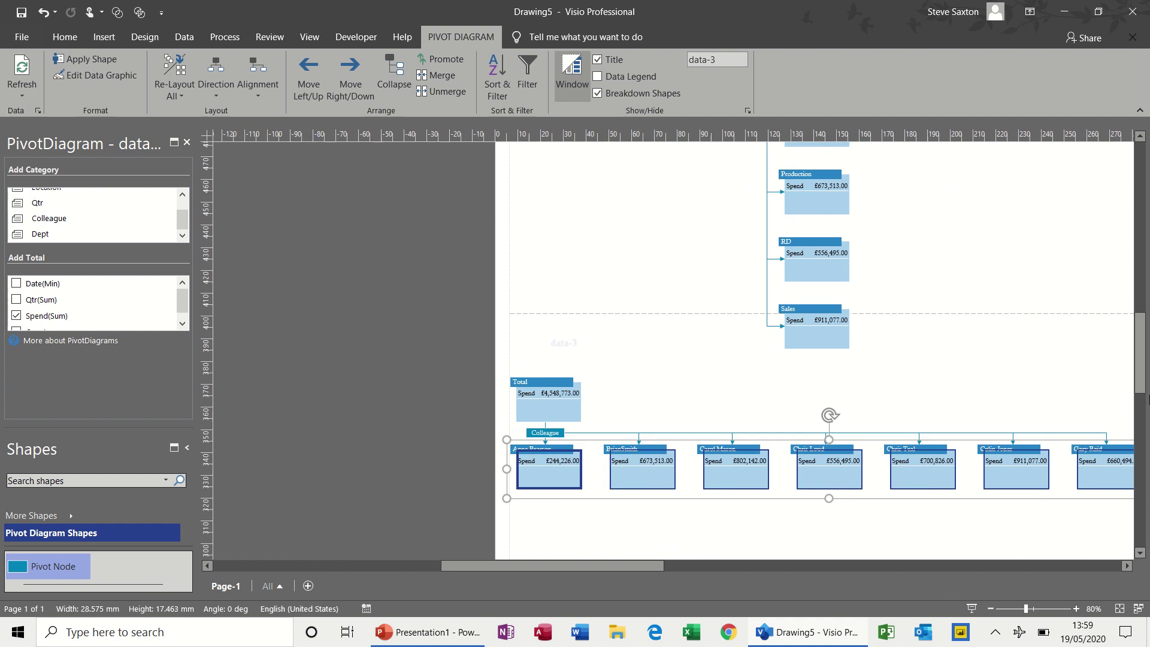
pyautogui.moveTo(1147, 383); pyautogui.dragTo(1145, 402)
pyautogui.moveTo(634, 563); pyautogui.dragTo(671, 566)
pyautogui.click(449, 367)
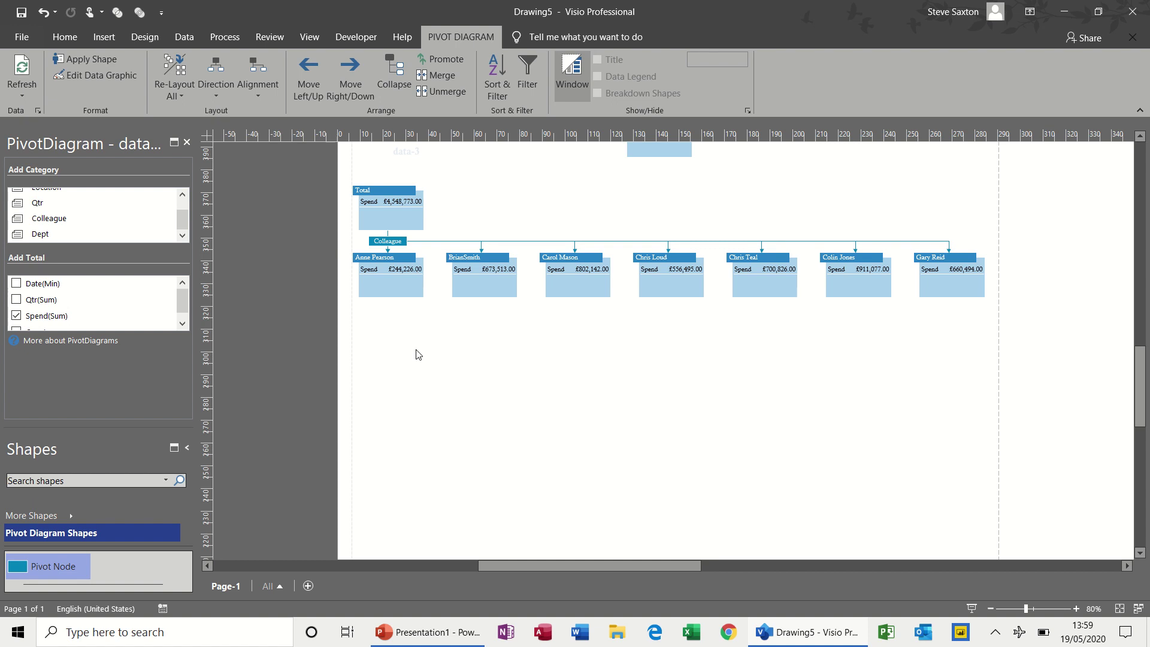
pyautogui.click(405, 290)
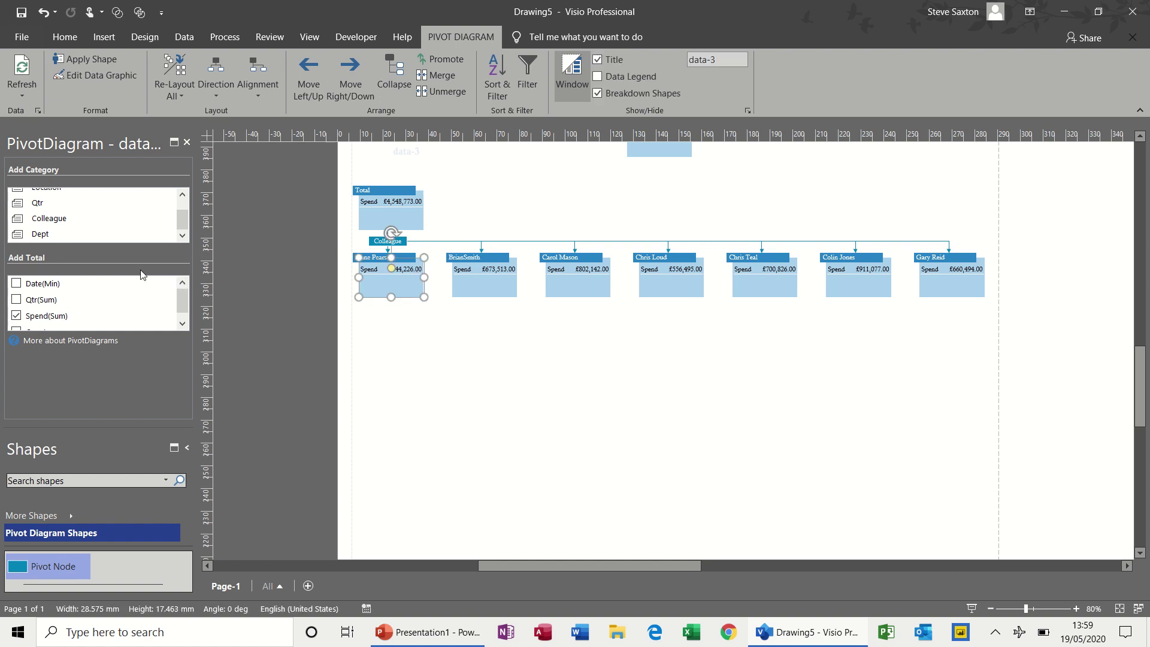
# Split the first colleague's spend by Qtr into four vertically stacked nodes using Top alignment
pyautogui.click(82, 206)
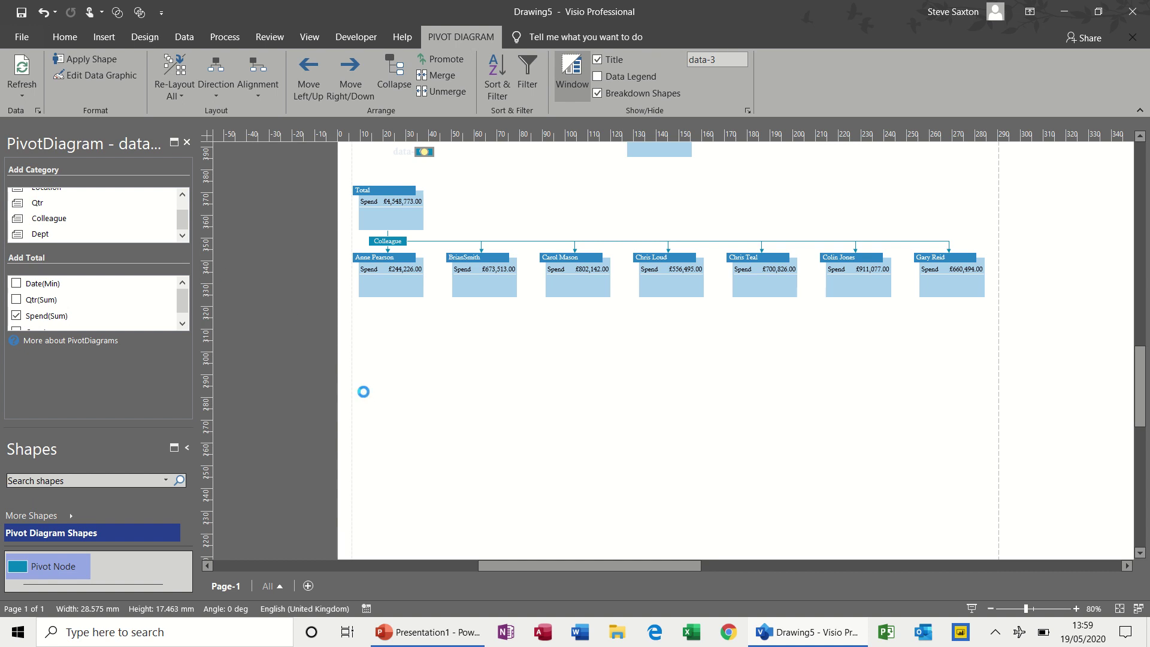
pyautogui.click(397, 288)
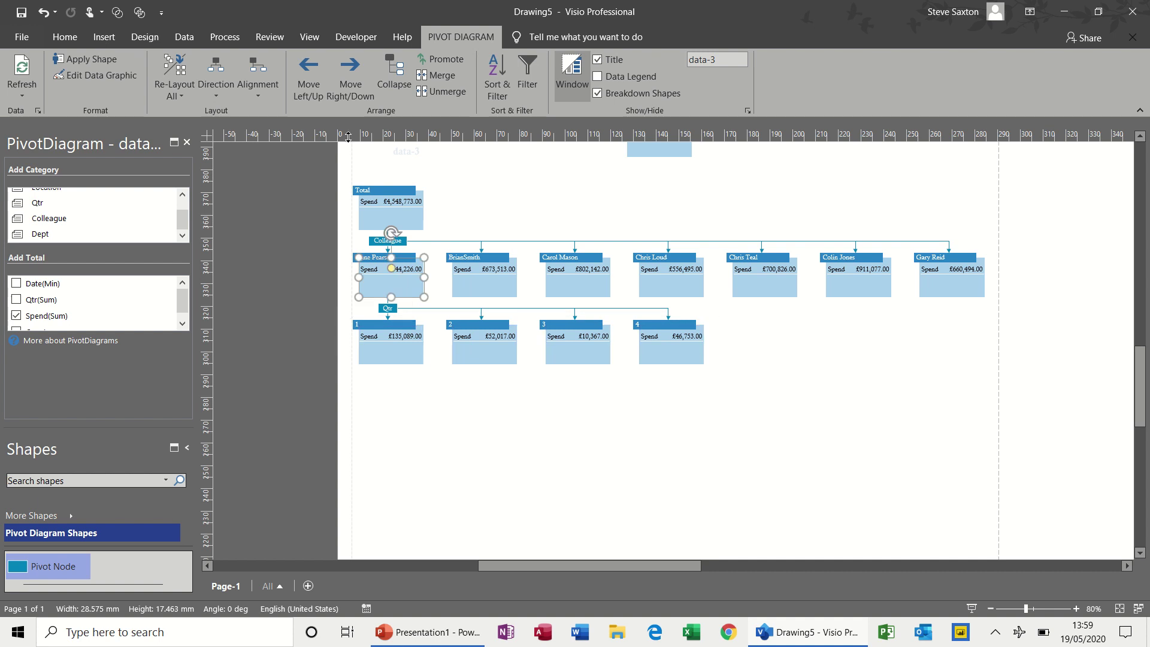
pyautogui.click(260, 95)
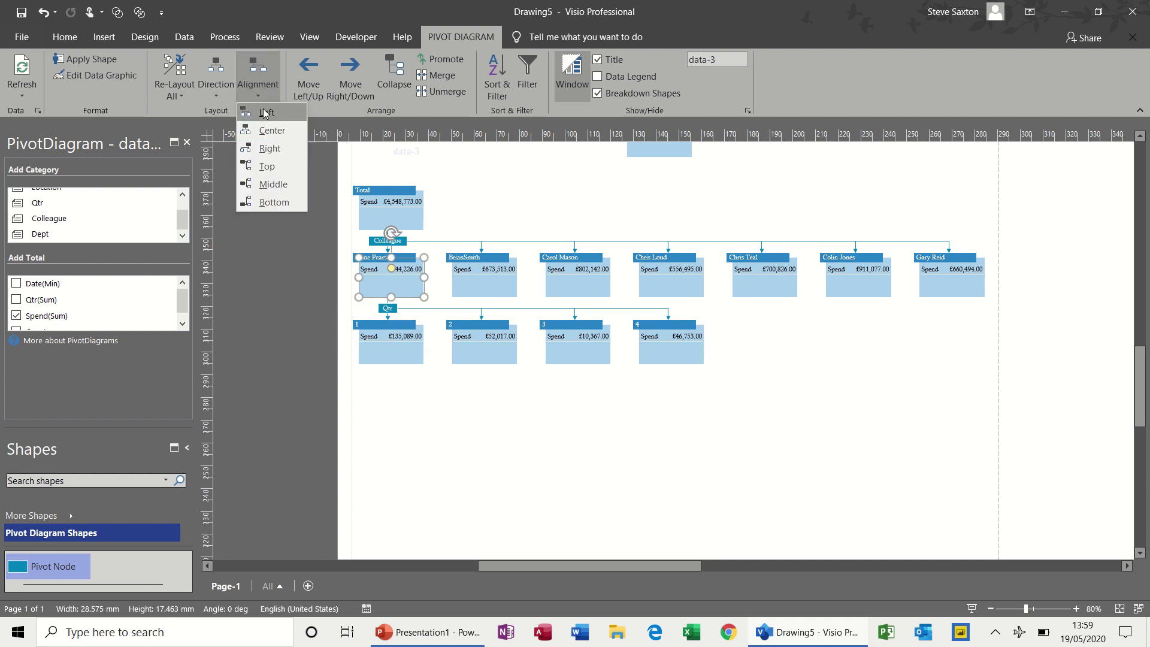
pyautogui.click(267, 167)
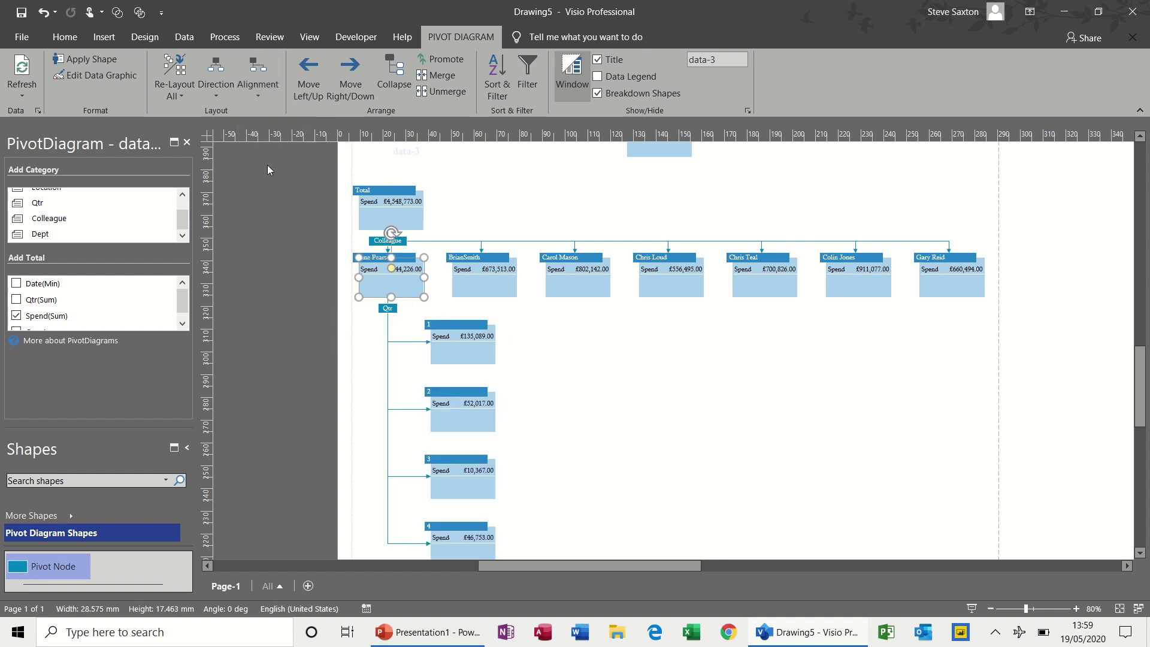
pyautogui.click(490, 425)
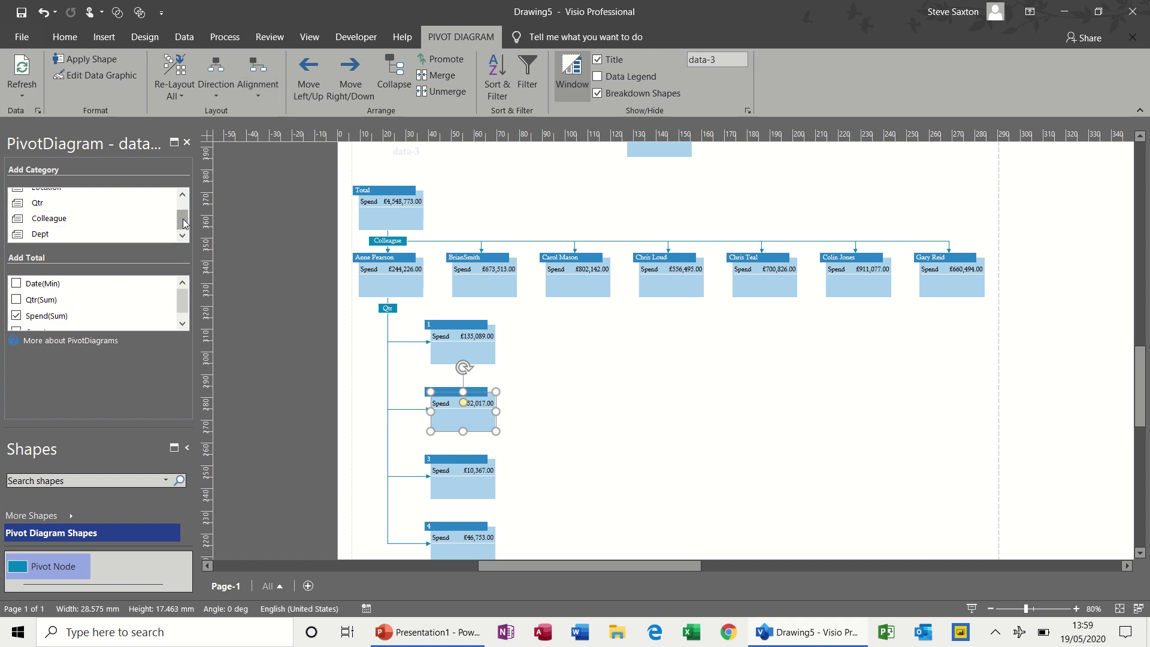
# Break quarter 2's £52,017.00 down by Location, laid out in a row with Left alignment
pyautogui.scroll(2, 123, 220)
pyautogui.click(120, 213)
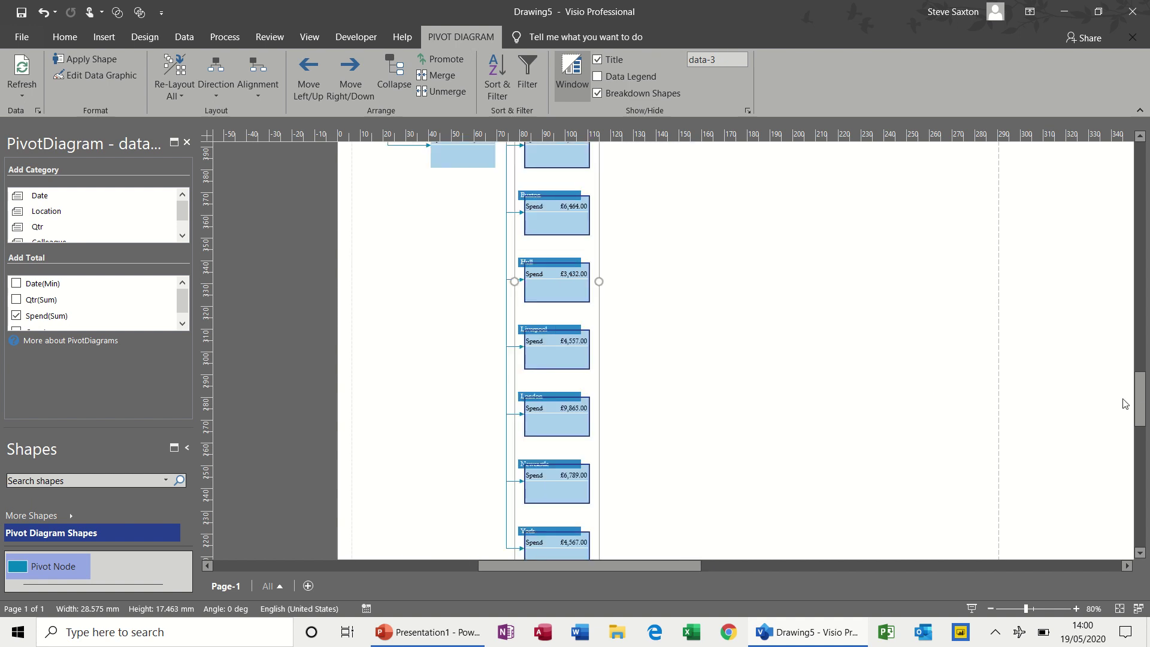
pyautogui.moveTo(1140, 405); pyautogui.dragTo(1141, 375)
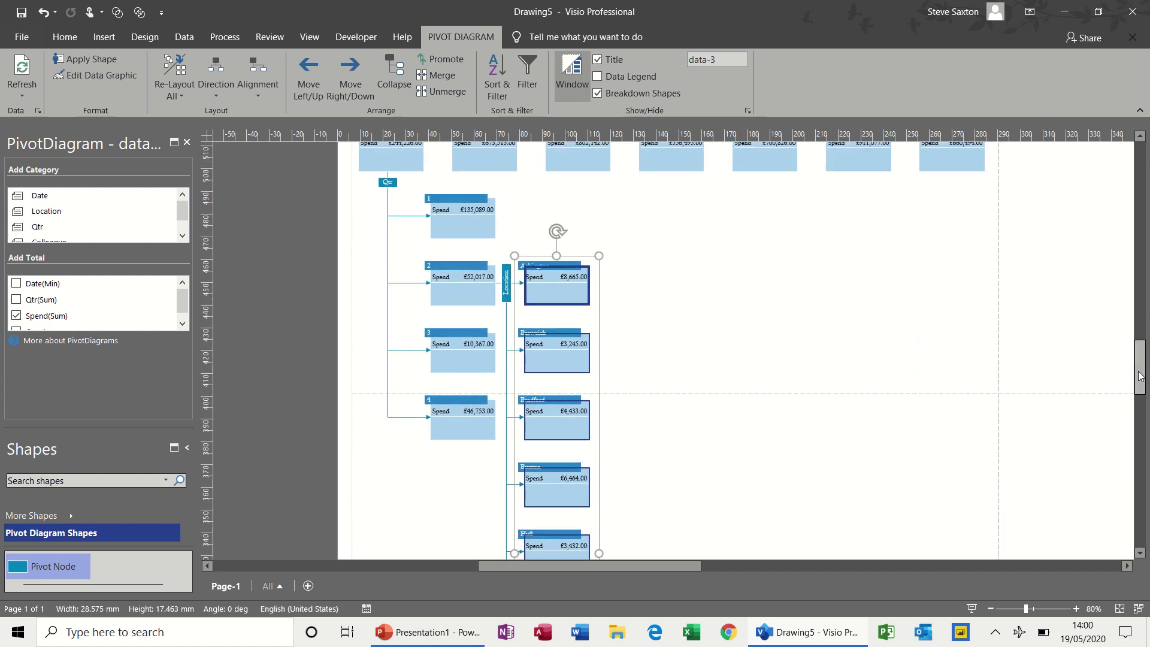
pyautogui.click(471, 294)
pyautogui.click(259, 94)
pyautogui.click(261, 113)
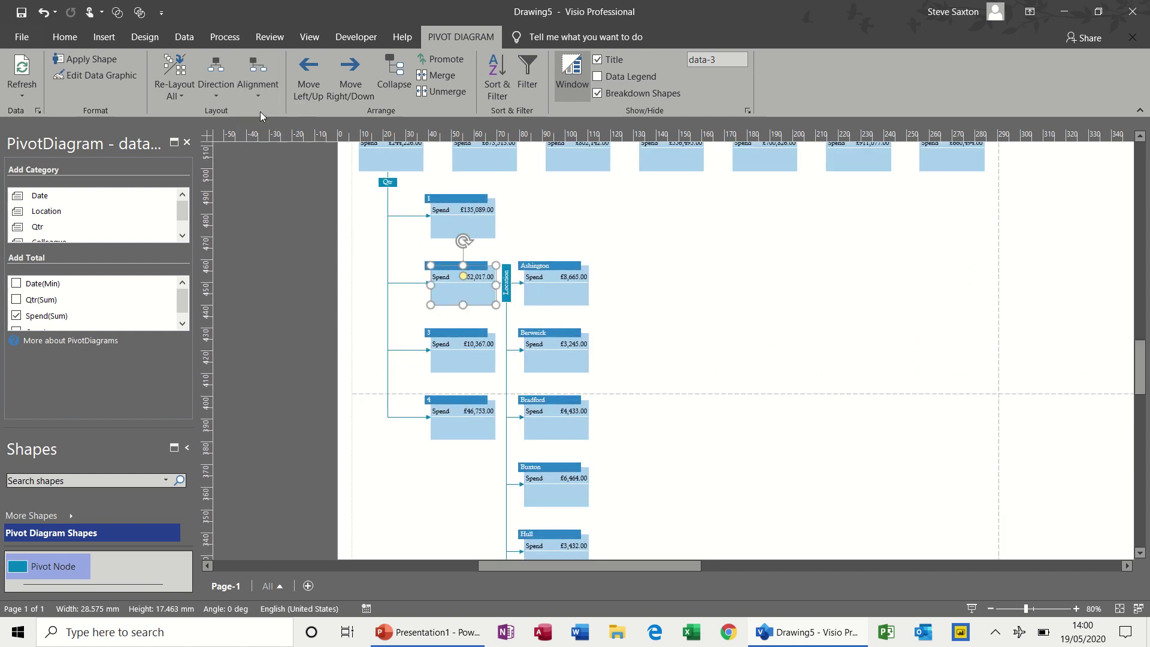
pyautogui.click(778, 410)
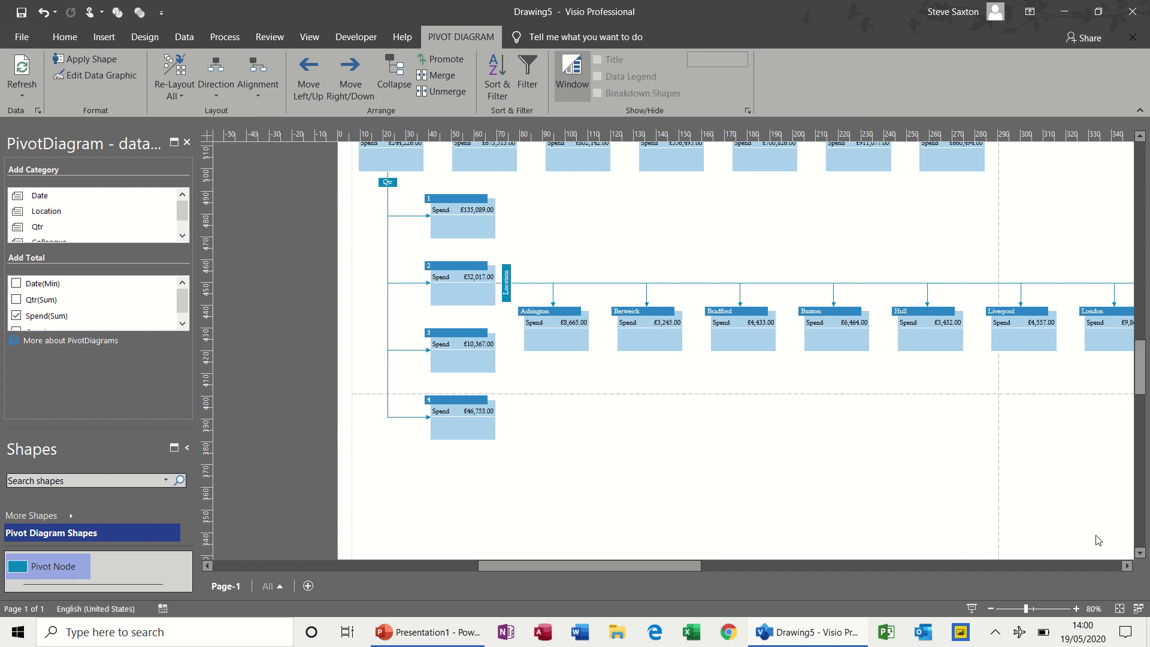
# Zoom out to show the whole page and move the Qtr Spend diagram further right
pyautogui.click(991, 609)
pyautogui.click(991, 609)
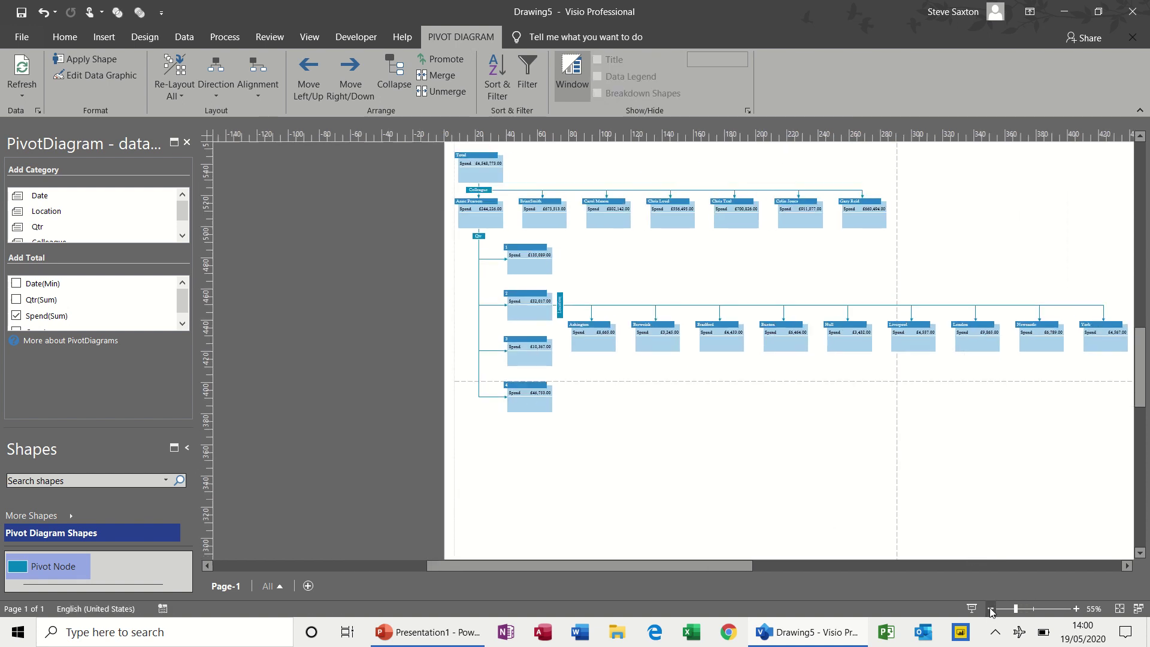
pyautogui.click(991, 609)
pyautogui.click(995, 633)
pyautogui.click(993, 634)
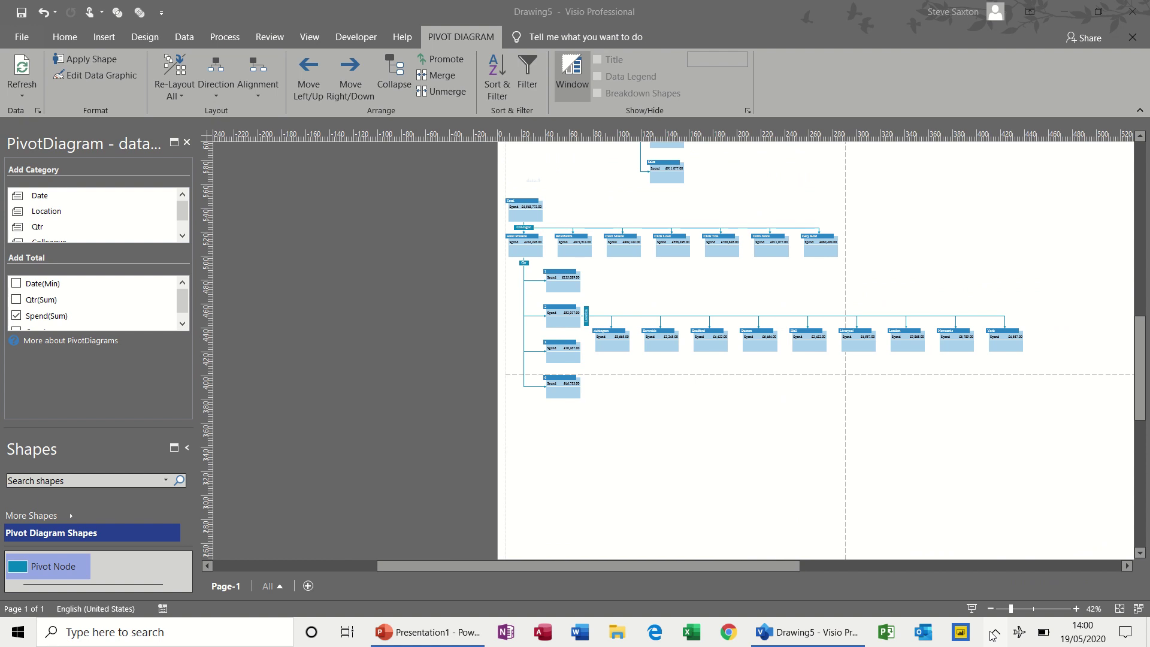
pyautogui.click(990, 609)
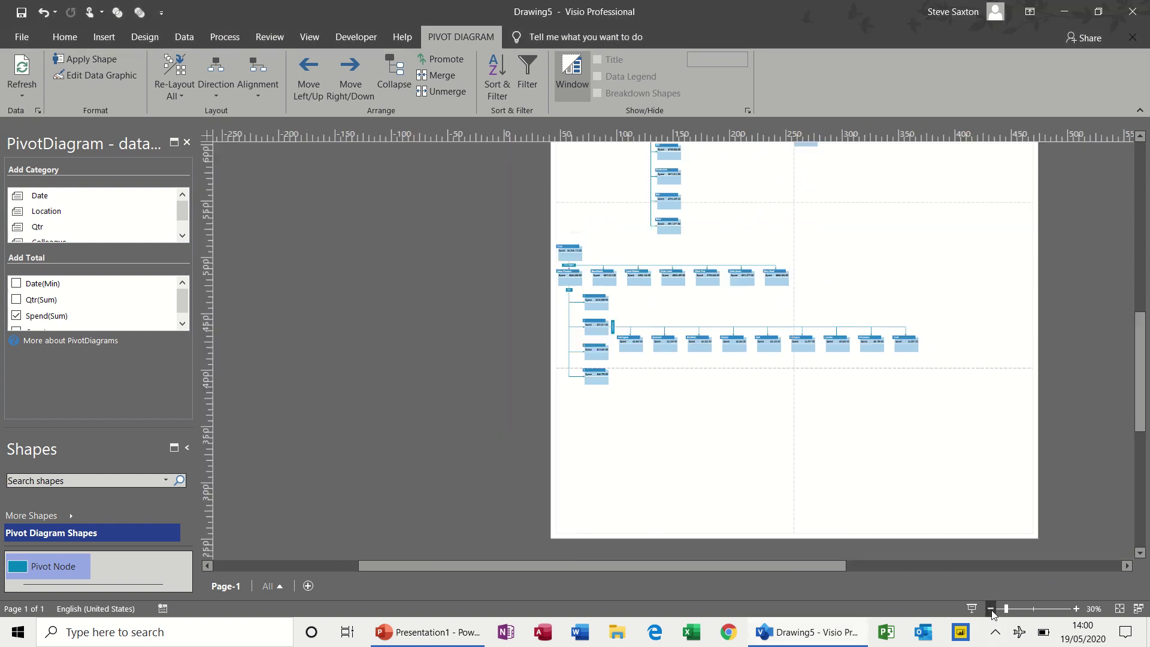
pyautogui.click(991, 609)
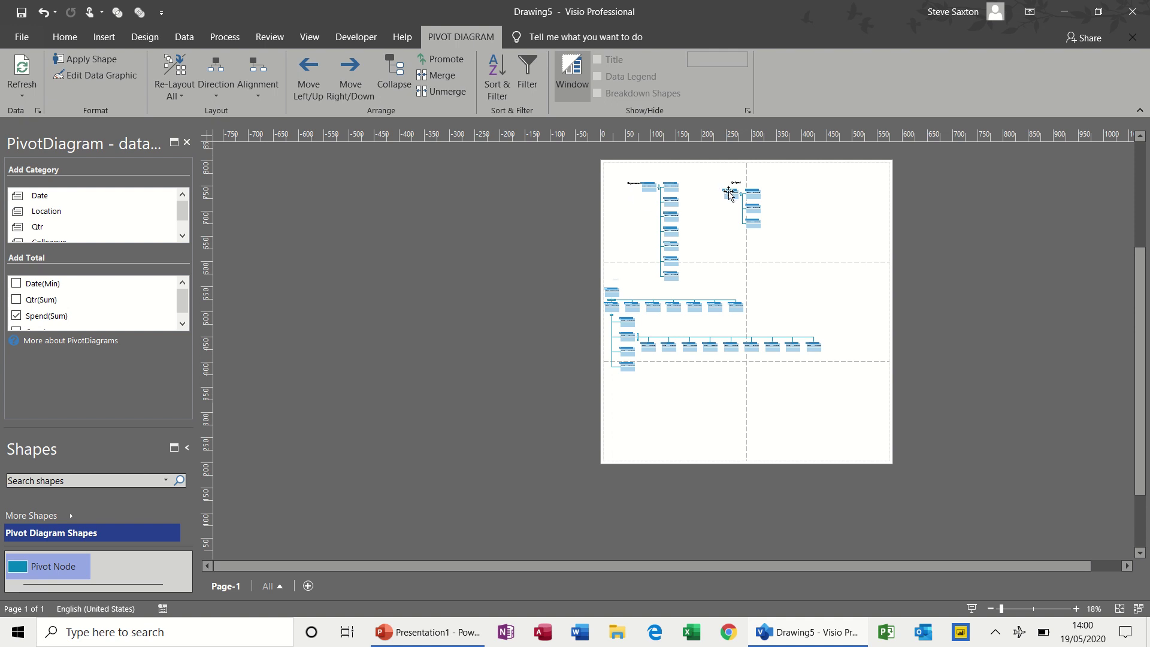
pyautogui.moveTo(716, 175); pyautogui.dragTo(777, 243)
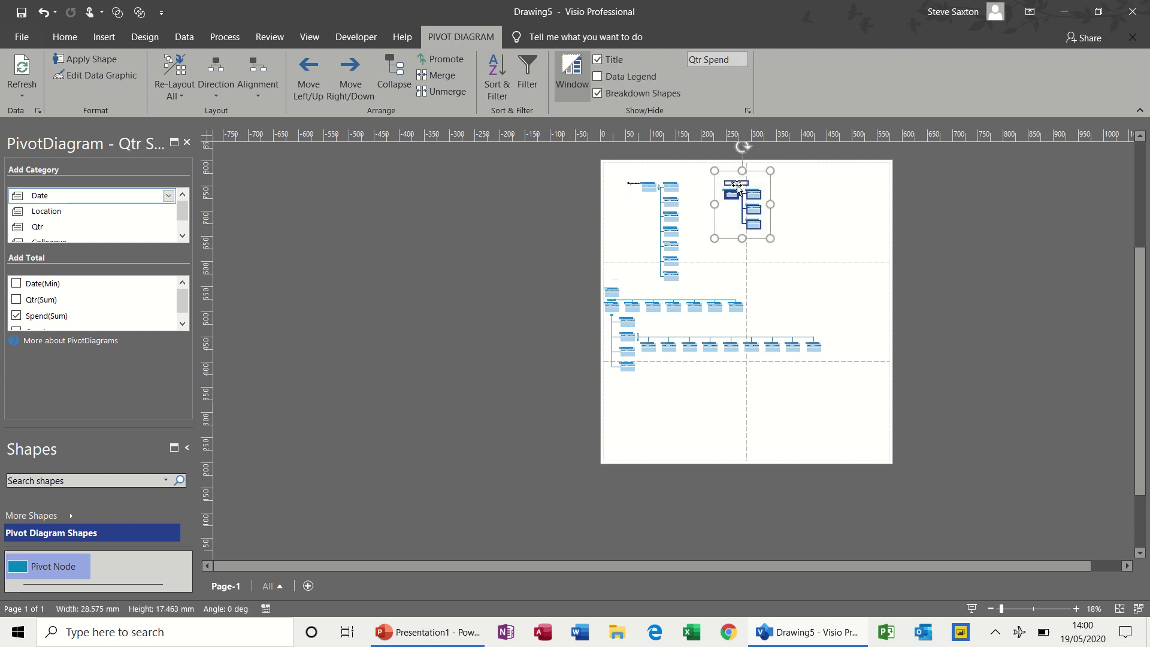
pyautogui.moveTo(729, 174); pyautogui.dragTo(770, 171)
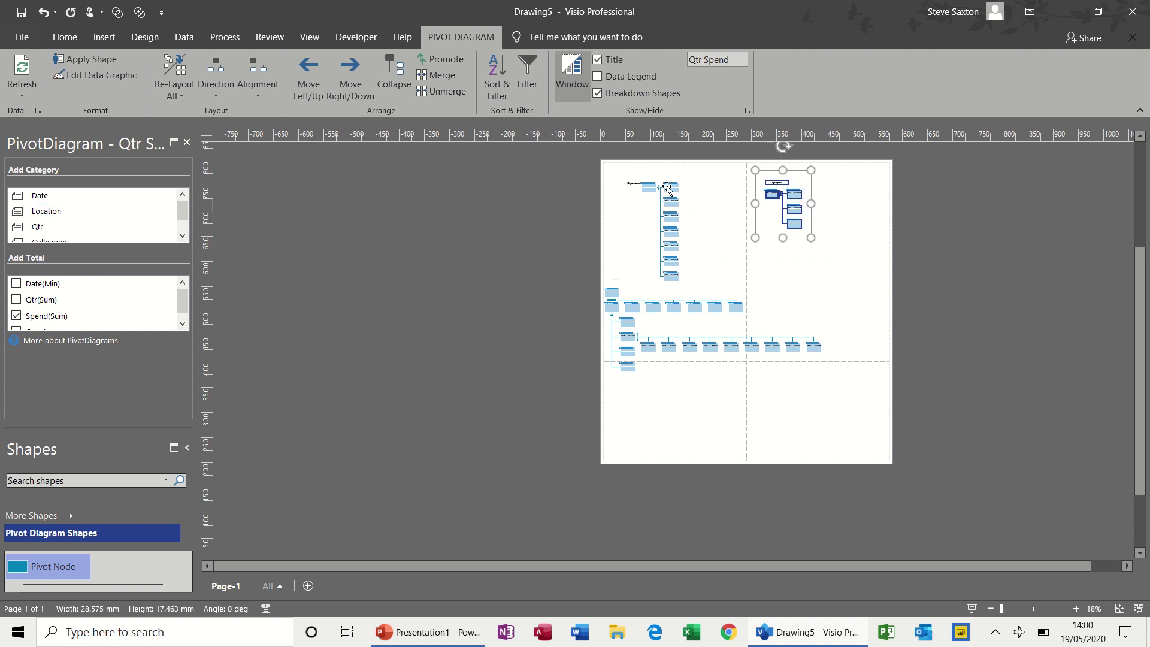
# Move the Departments diagram and the lower Colleague diagram up the page
pyautogui.moveTo(620, 177); pyautogui.dragTo(712, 288)
pyautogui.moveTo(671, 173); pyautogui.dragTo(640, 143)
pyautogui.click(706, 208)
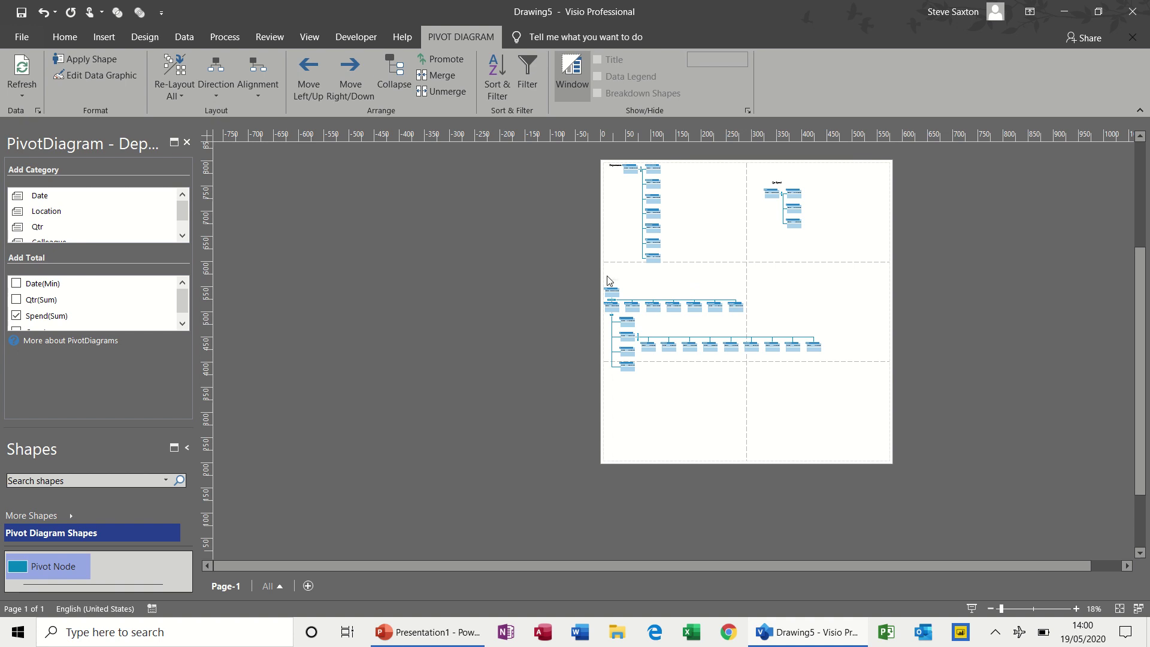
pyautogui.moveTo(602, 274); pyautogui.dragTo(842, 375)
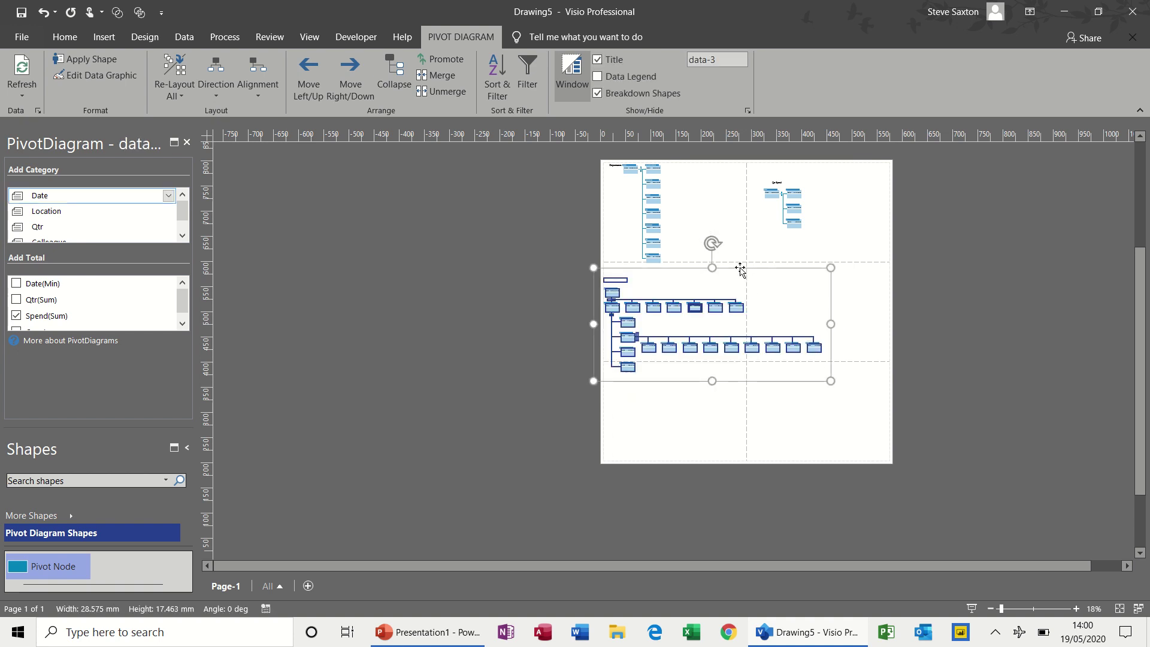
pyautogui.moveTo(741, 271); pyautogui.dragTo(743, 254)
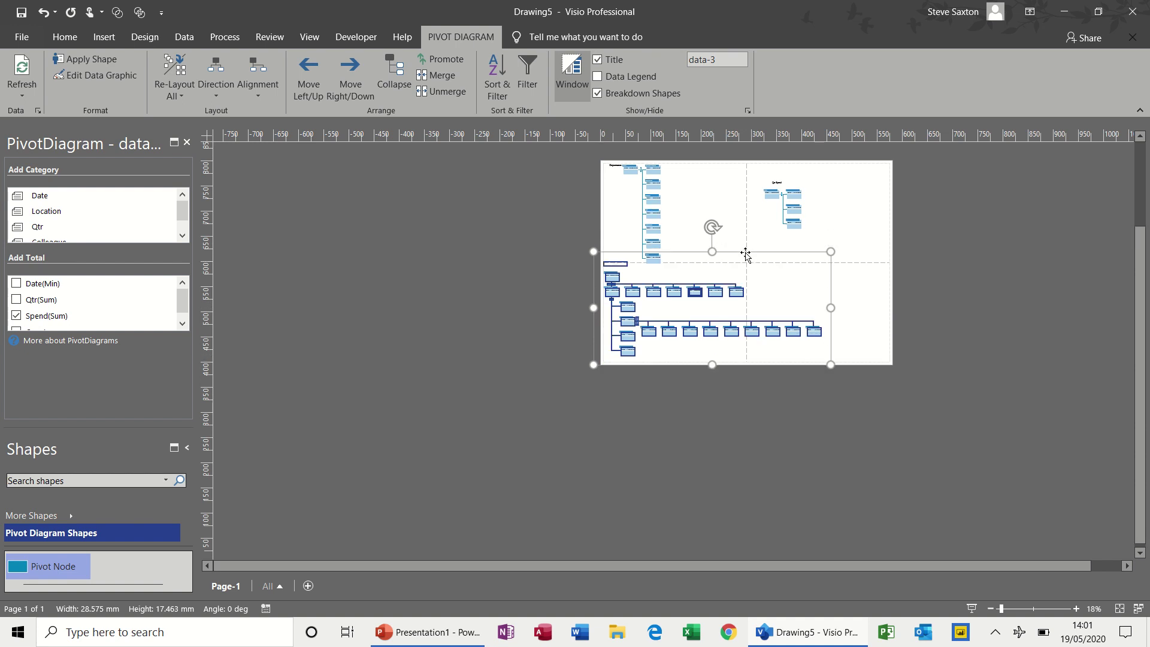
pyautogui.click(875, 326)
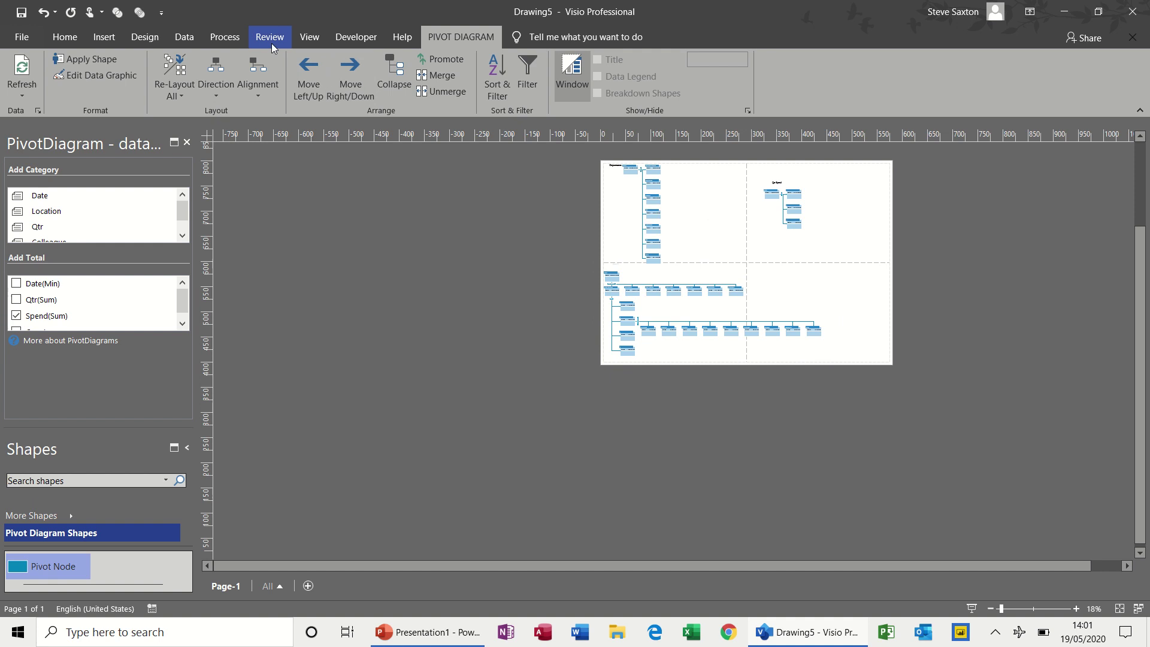
pyautogui.click(149, 39)
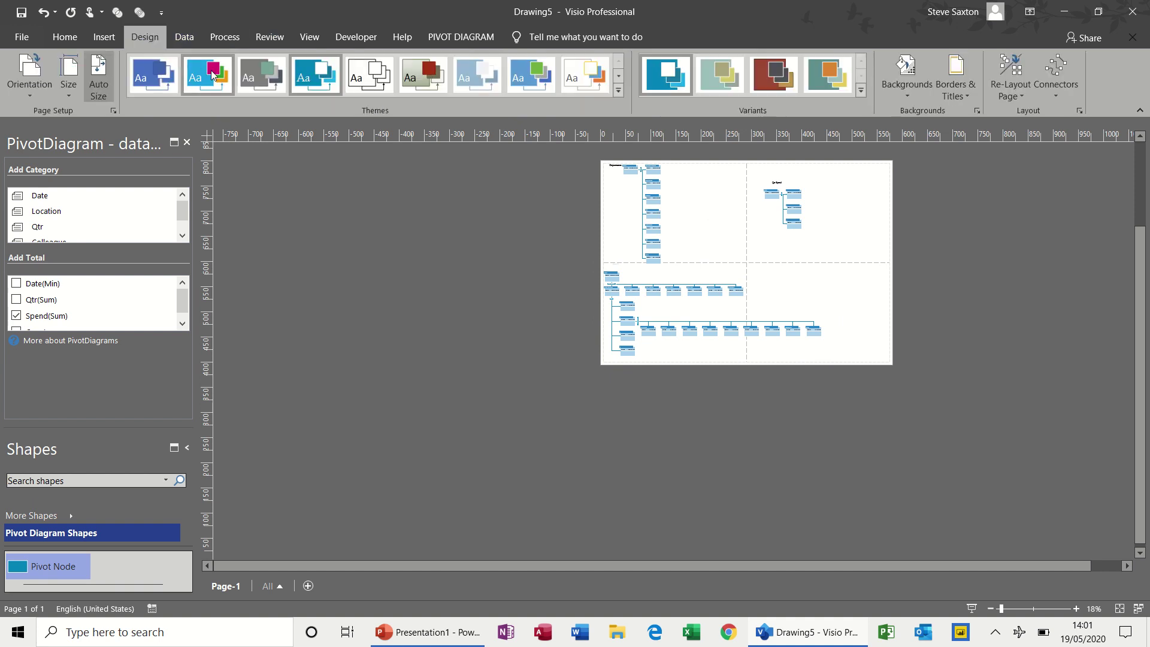
pyautogui.click(313, 78)
pyautogui.click(425, 73)
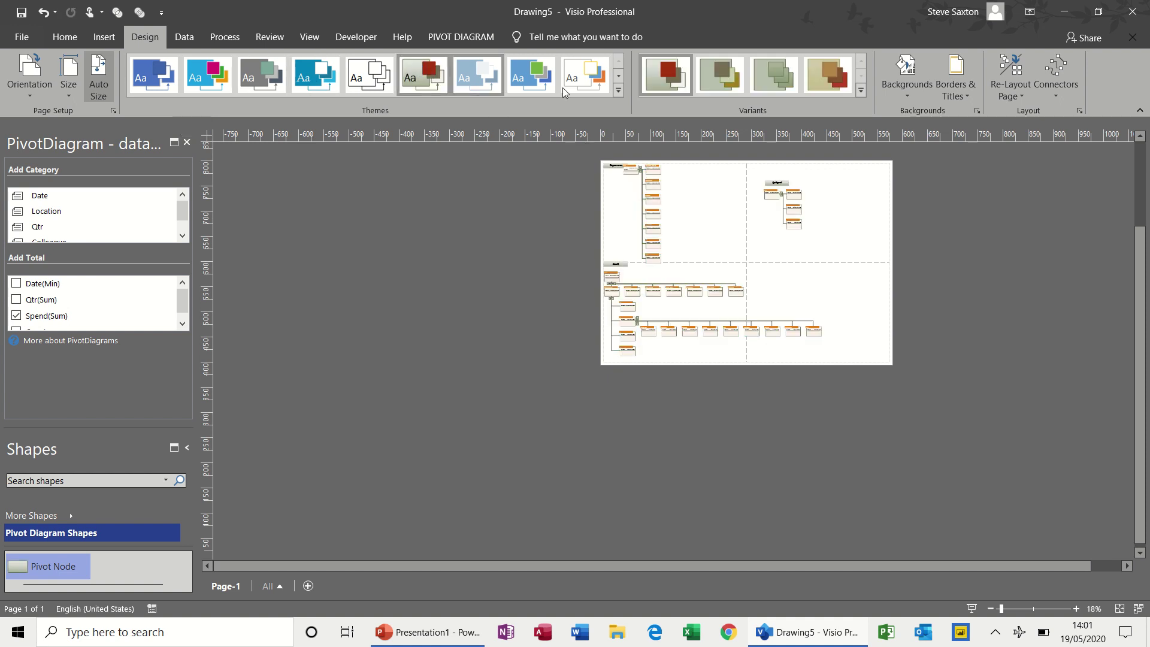
pyautogui.click(713, 79)
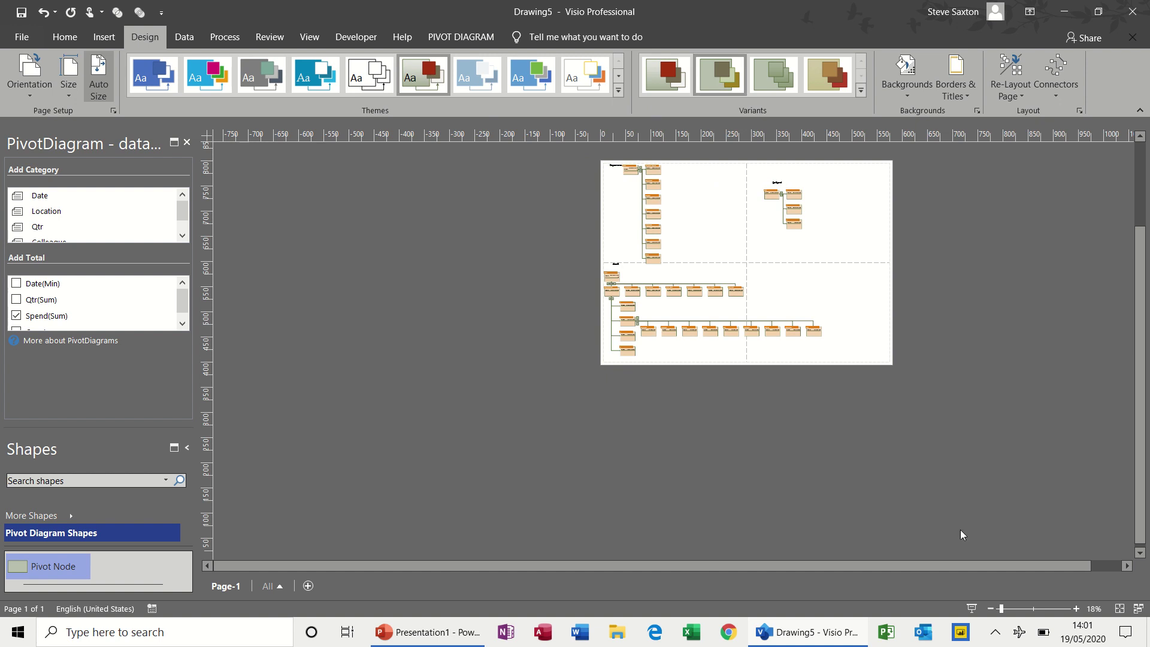
pyautogui.click(1076, 610)
pyautogui.click(1076, 609)
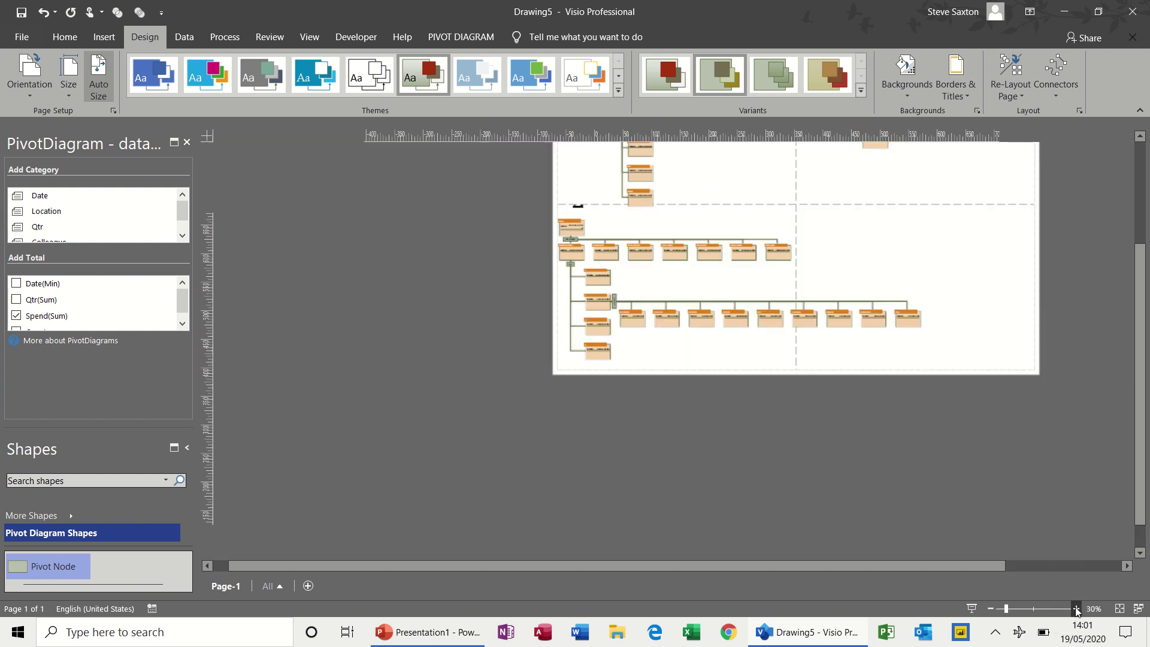
pyautogui.click(1077, 610)
pyautogui.moveTo(1144, 455); pyautogui.dragTo(1142, 361)
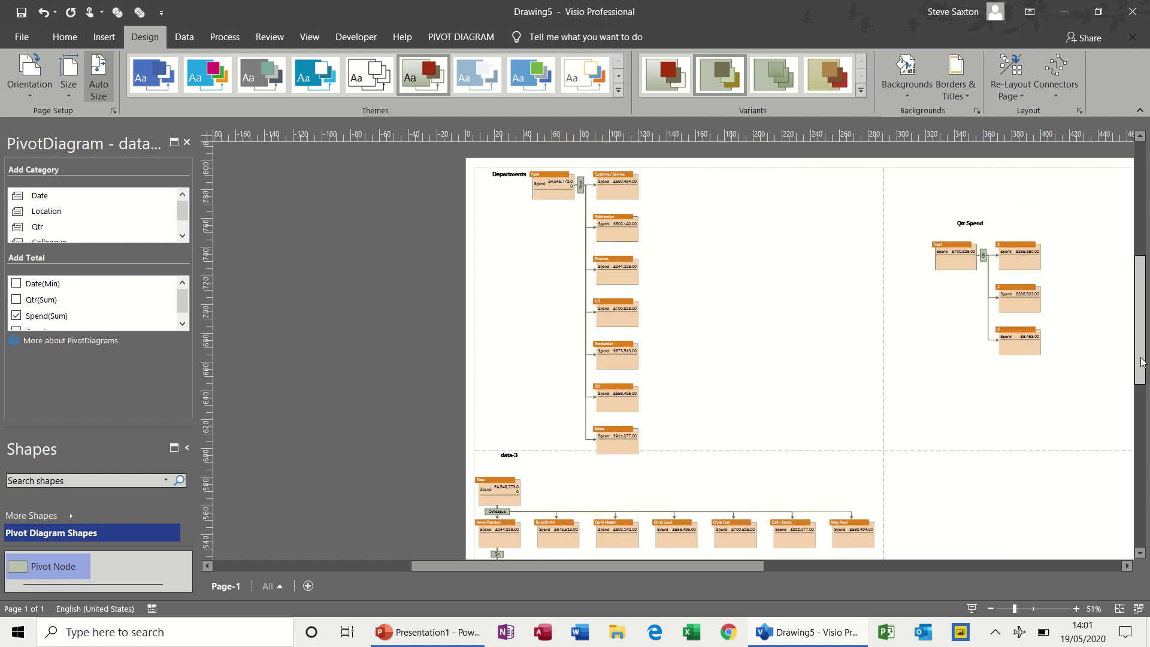
pyautogui.scroll(-3, 760, 480)
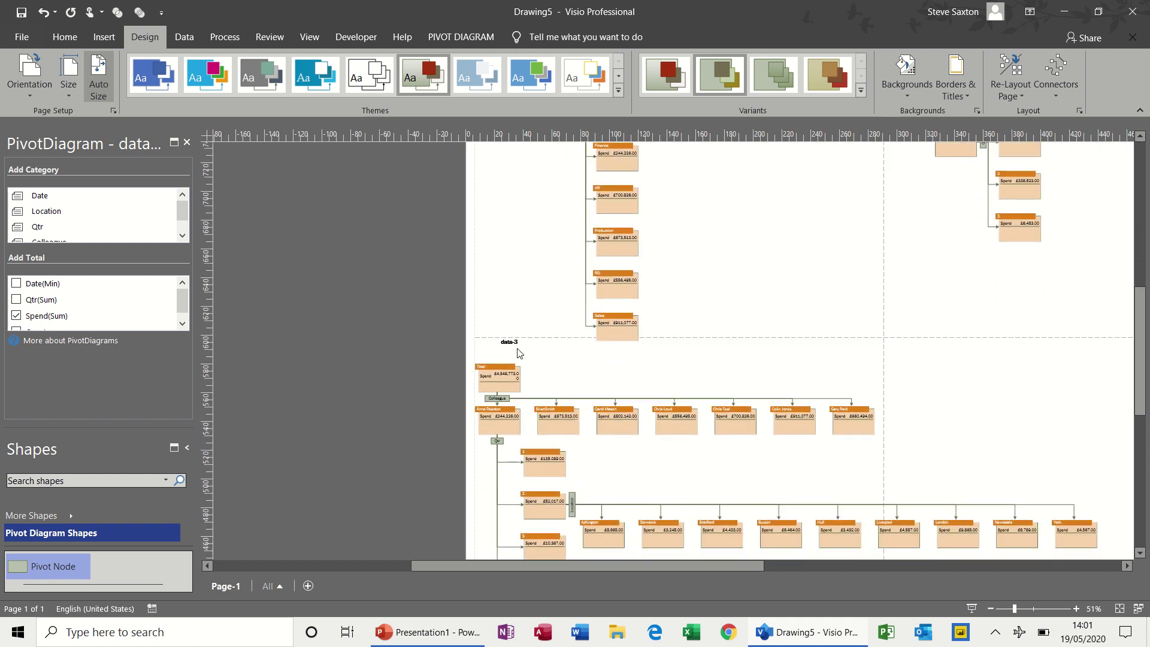
# Rename the data-3 diagram title to 'Staff'
pyautogui.click(512, 343)
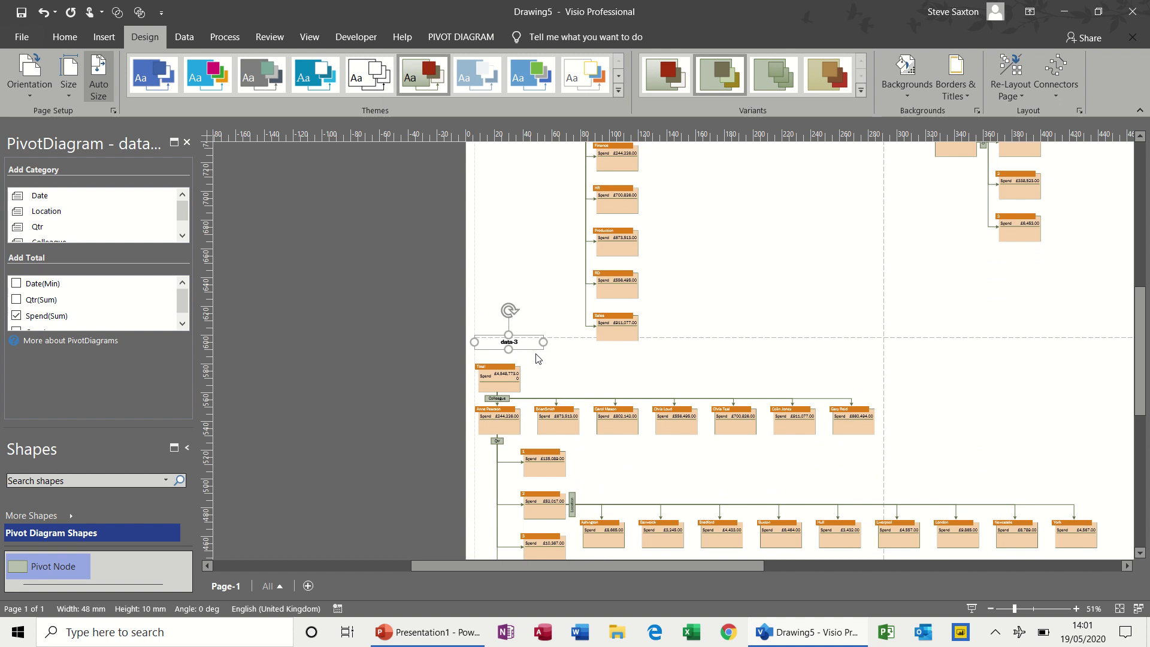
pyautogui.doubleClick(510, 342)
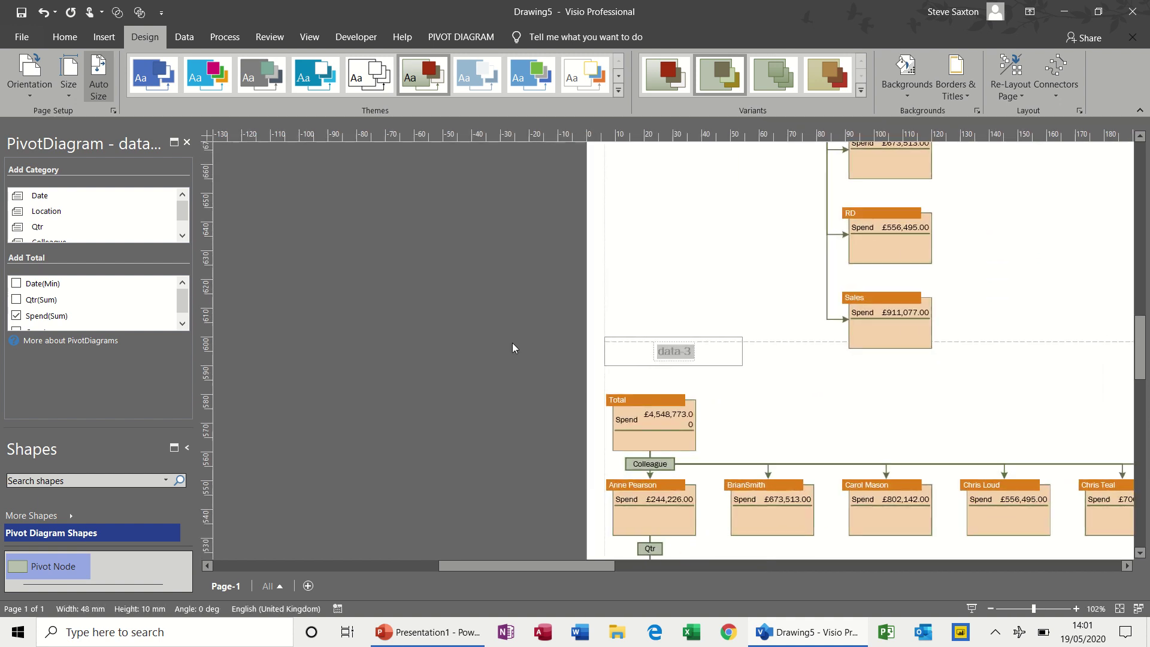
pyautogui.write('Staff')
pyautogui.click(746, 403)
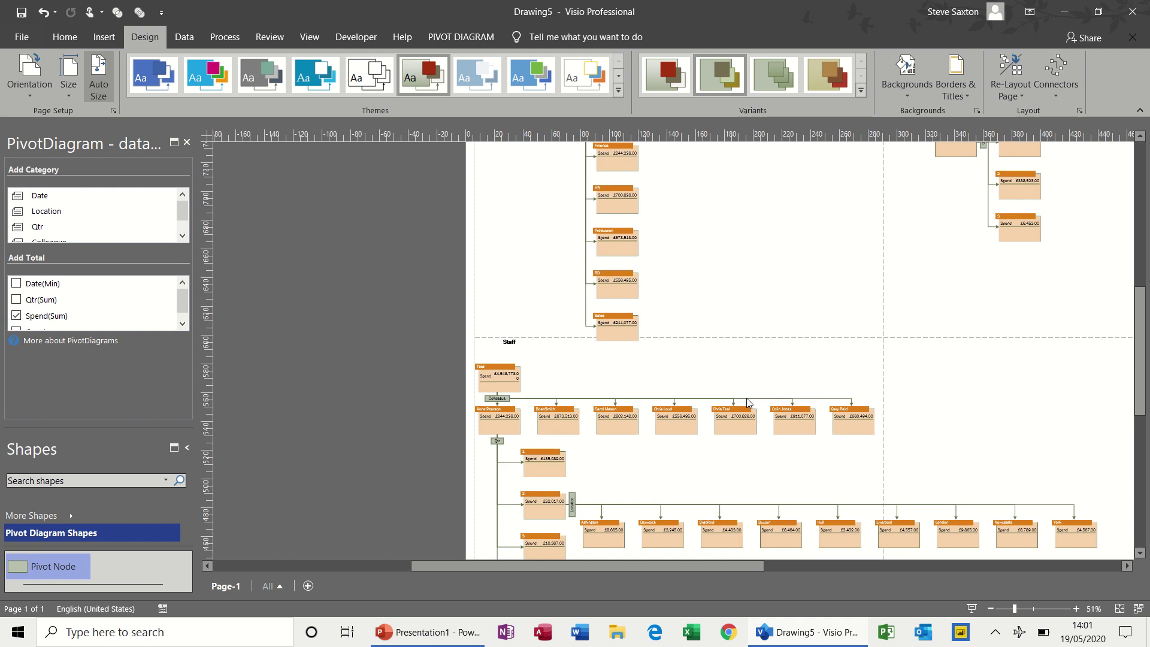
# Apply the orange-red Modern theme, giving nodes rust-red headers and pink bodies
pyautogui.click(509, 347)
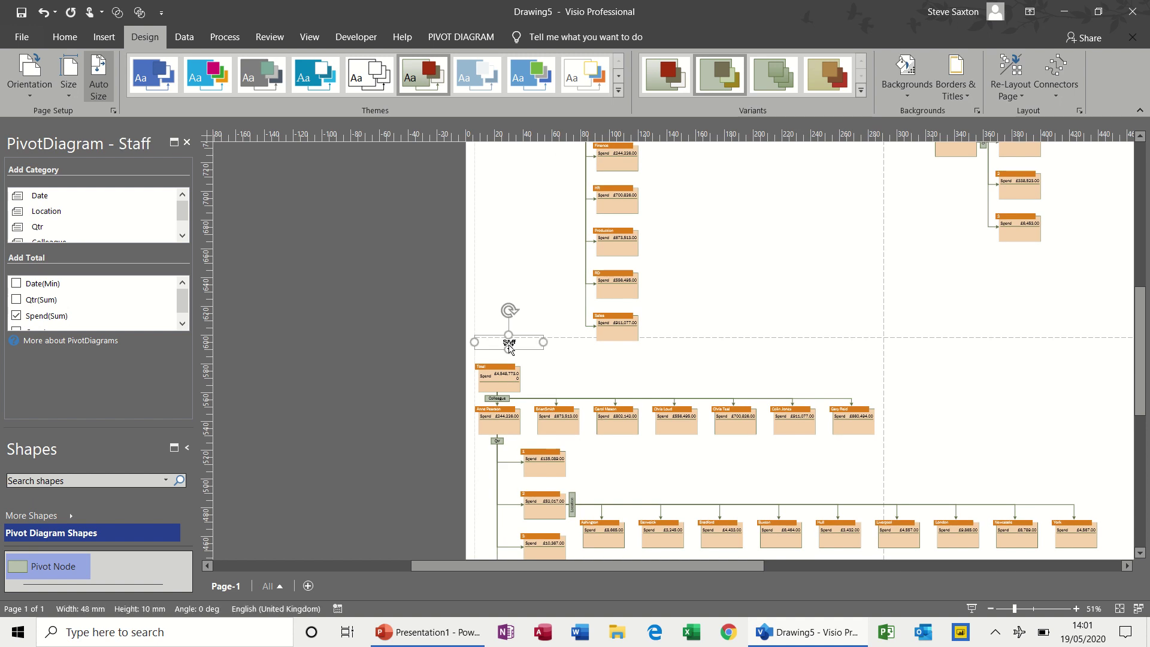
pyautogui.click(619, 90)
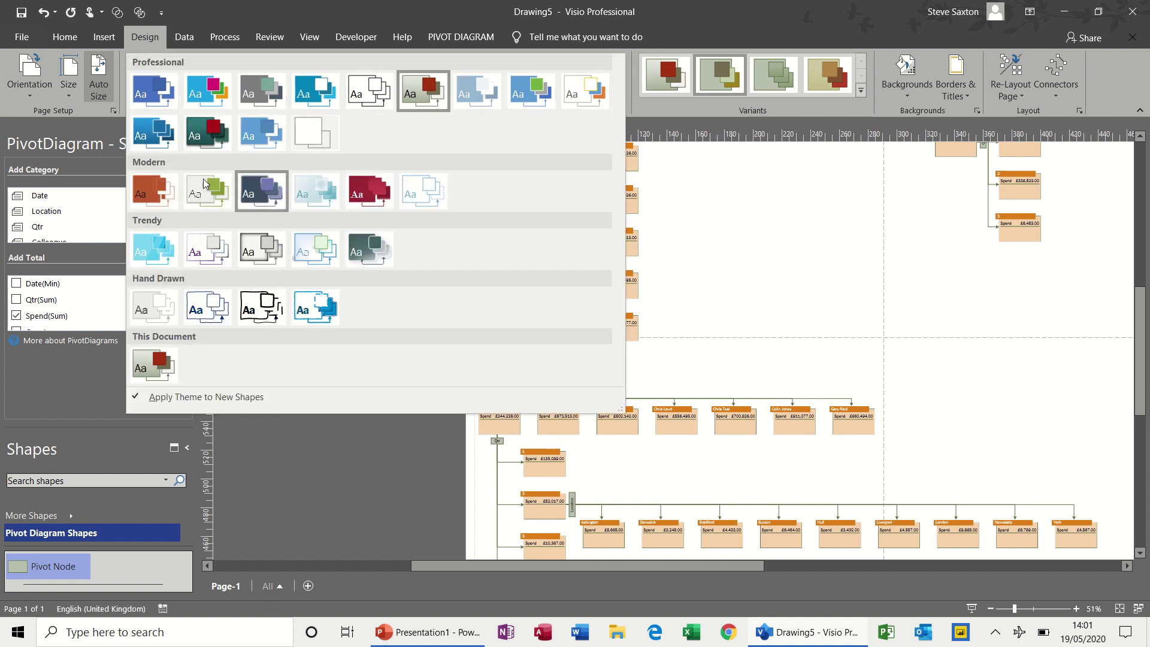
pyautogui.click(156, 193)
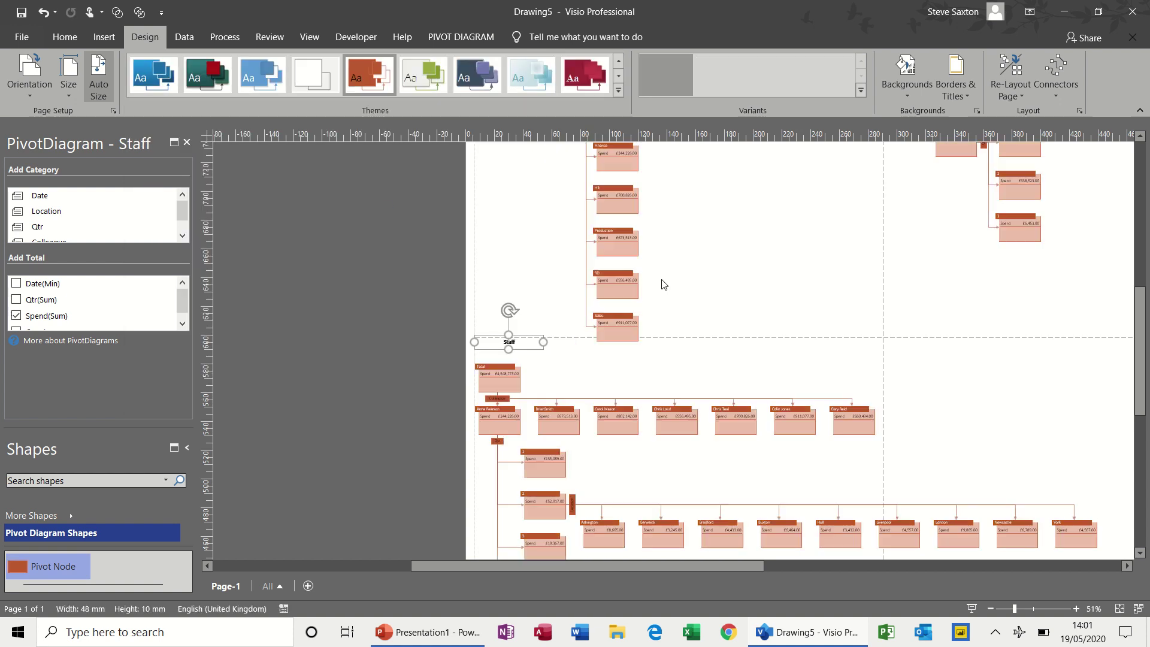
pyautogui.click(719, 294)
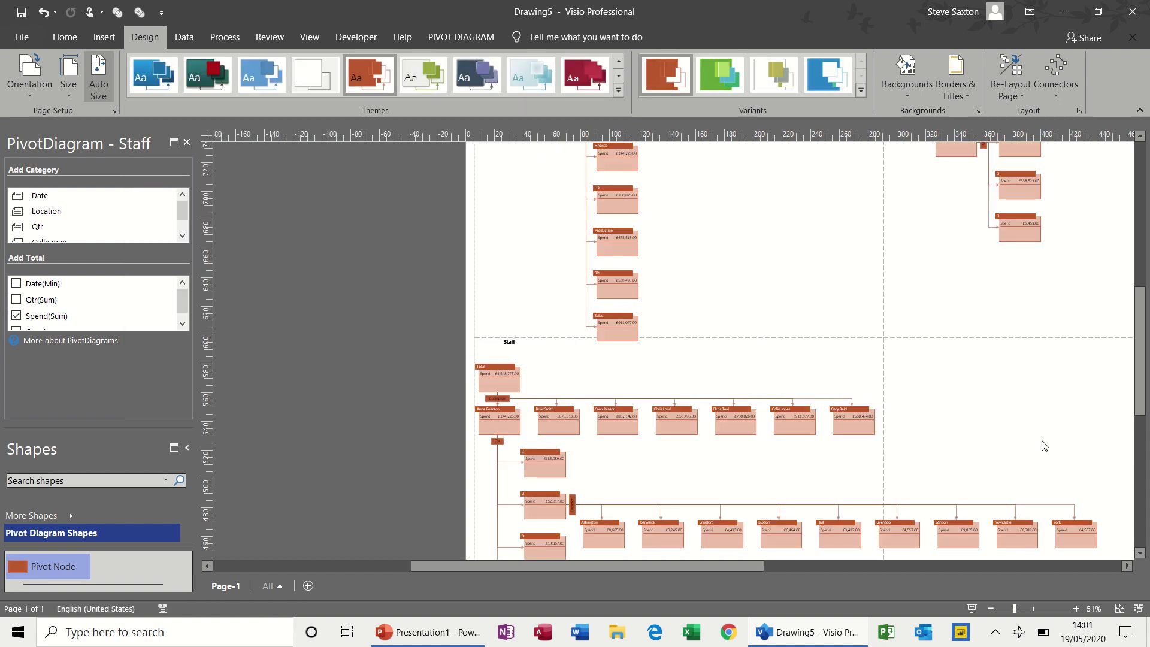
pyautogui.moveTo(1140, 352)
pyautogui.mouseDown()
pyautogui.moveTo(1142, 295)
pyautogui.moveTo(1149, 346)
pyautogui.mouseUp()
pyautogui.scroll(-5, 622, 203)
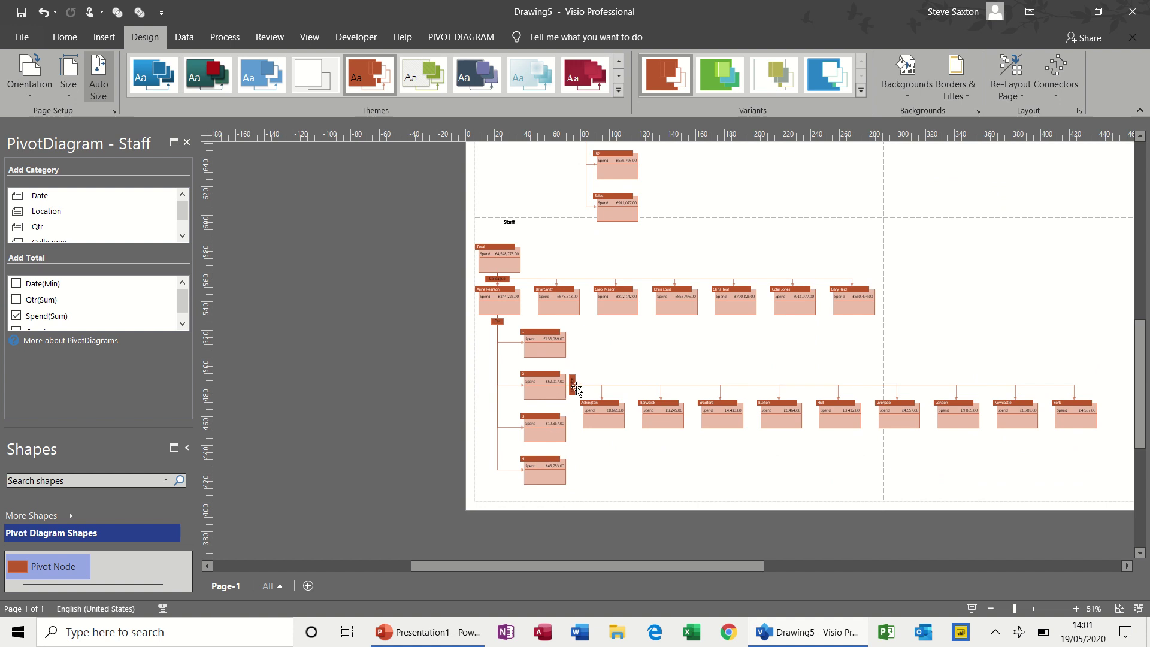
# Collapse quarter 2's location breakdown and the first colleague's quarter breakdown in the Staff diagram
pyautogui.click(555, 392)
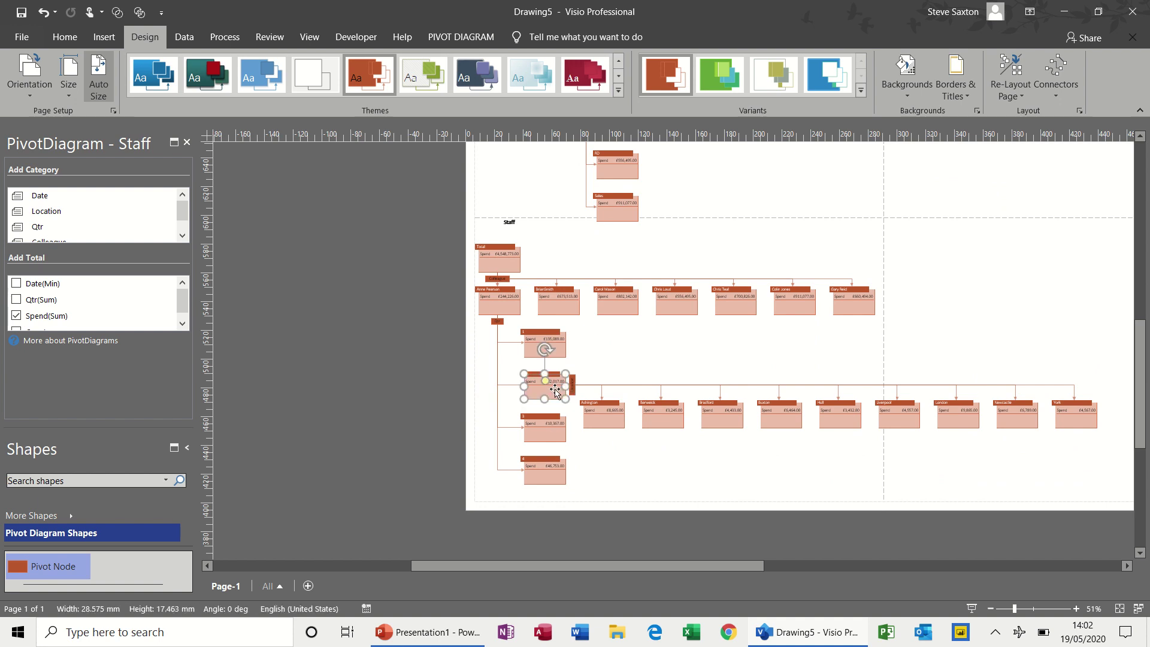
pyautogui.click(460, 37)
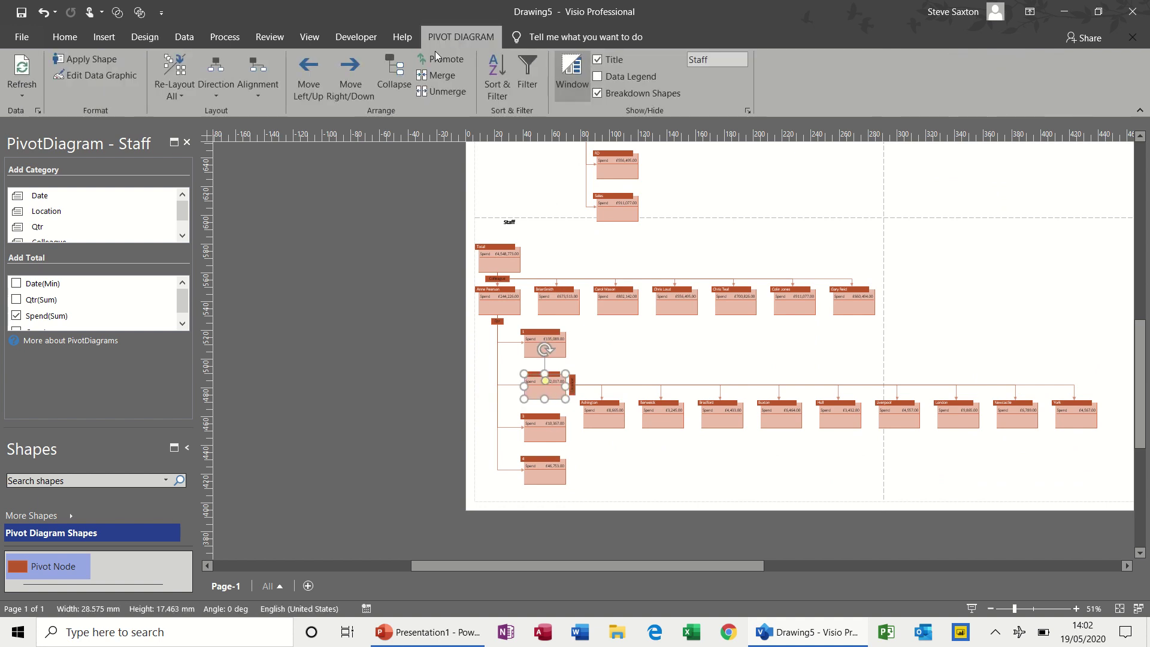
pyautogui.click(397, 74)
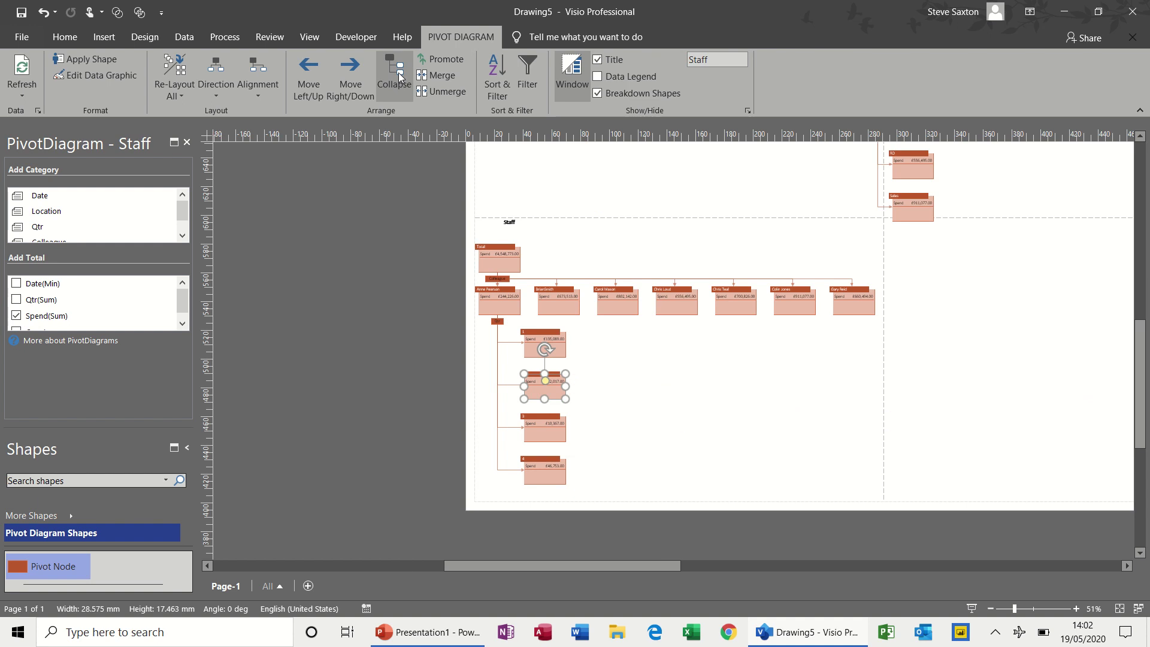
pyautogui.click(514, 309)
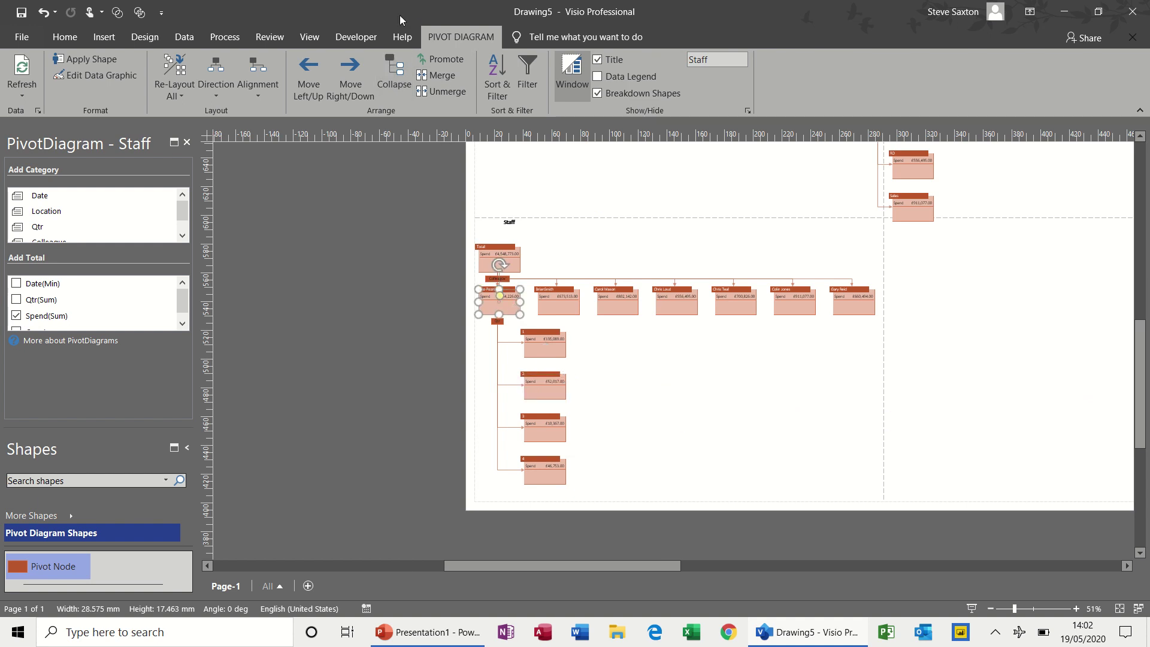
pyautogui.click(394, 74)
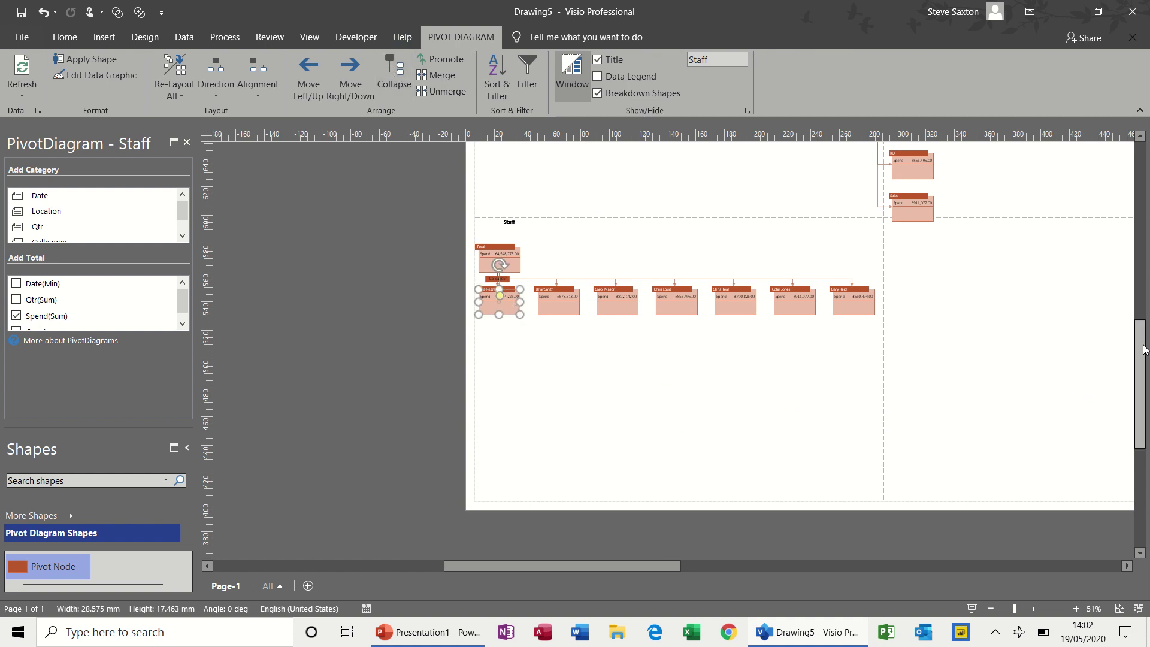
# Collapse the Departments and Staff diagrams back to their single Total nodes
pyautogui.moveTo(1143, 352); pyautogui.dragTo(1143, 253)
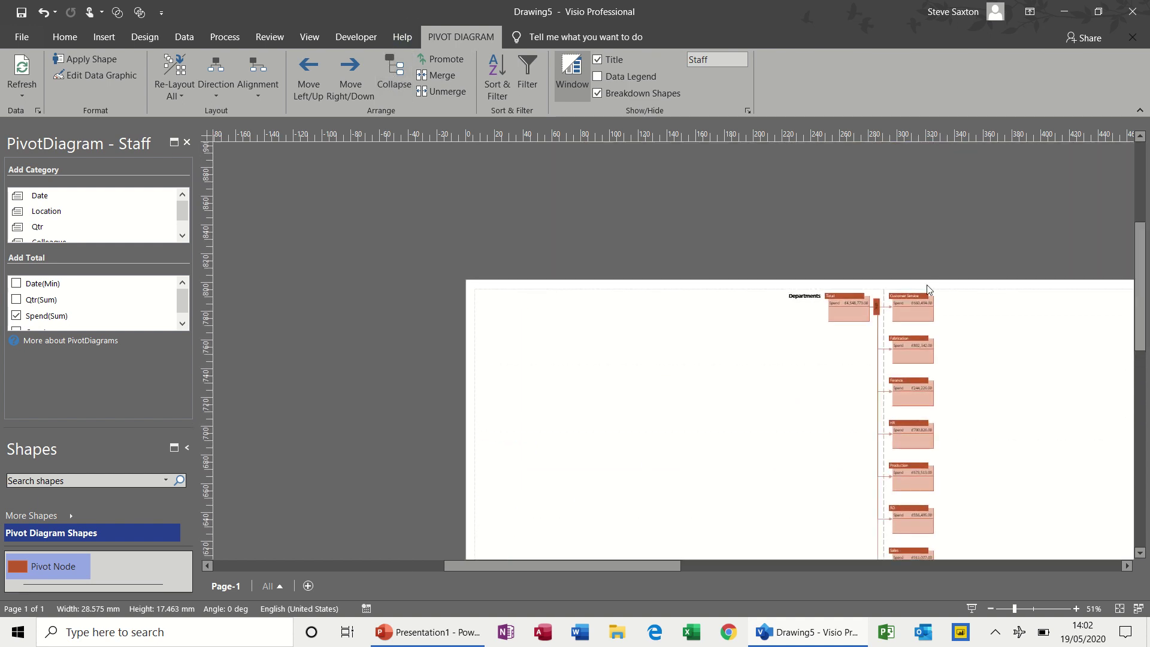
pyautogui.click(847, 315)
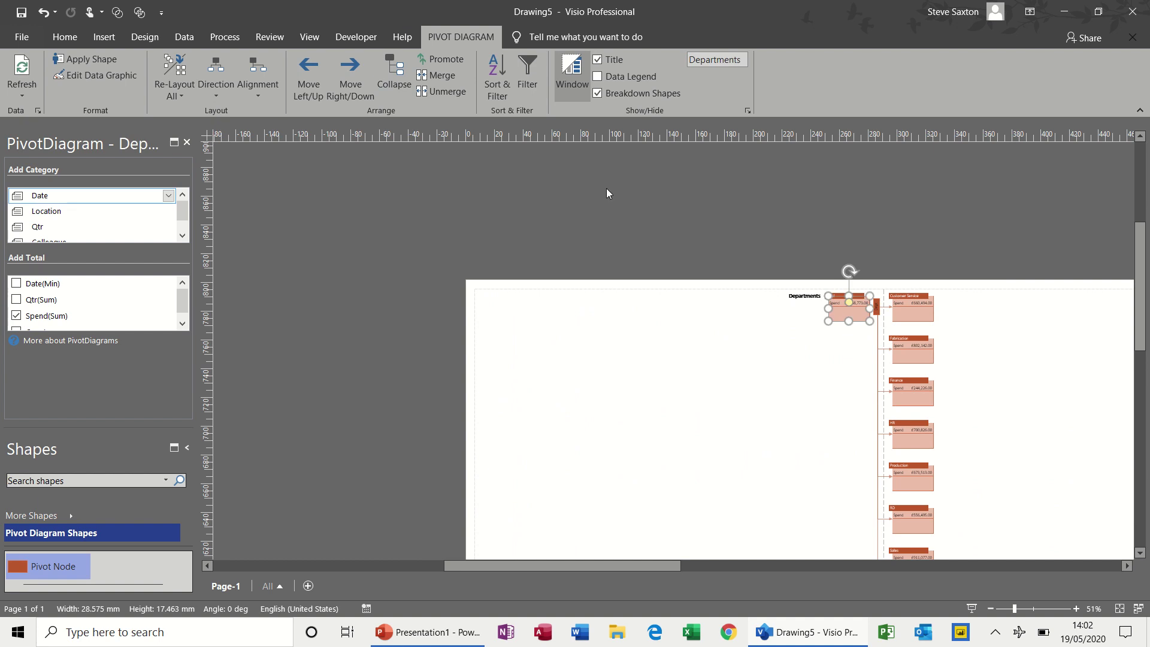
pyautogui.click(404, 76)
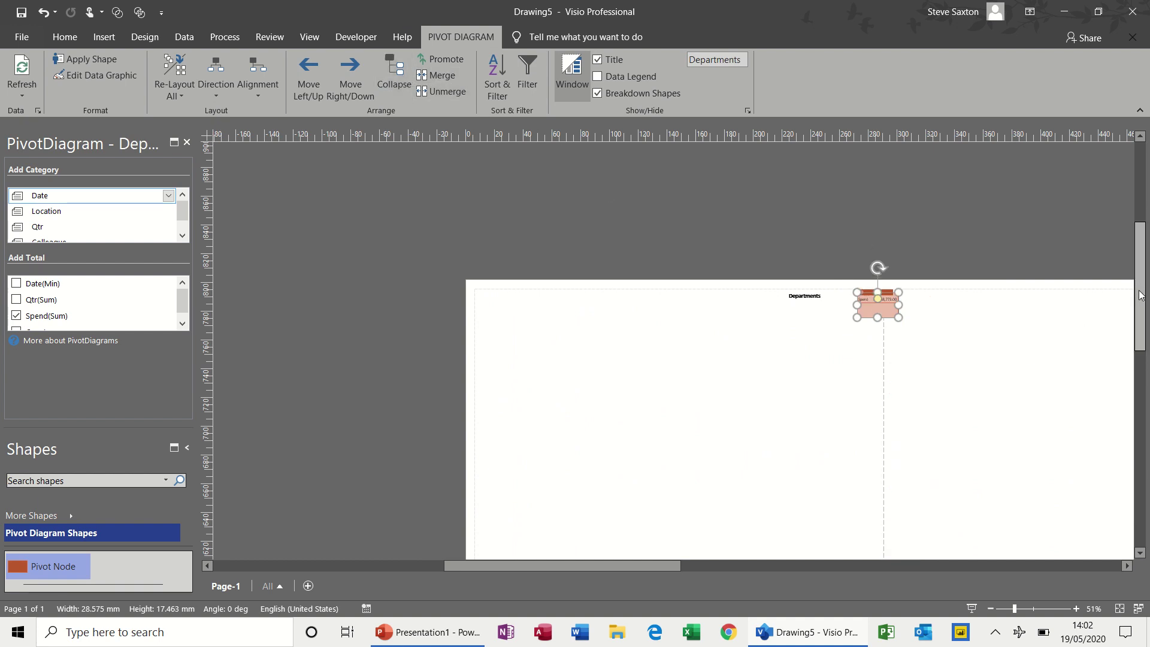
pyautogui.moveTo(1137, 291); pyautogui.dragTo(1137, 380)
pyautogui.click(505, 304)
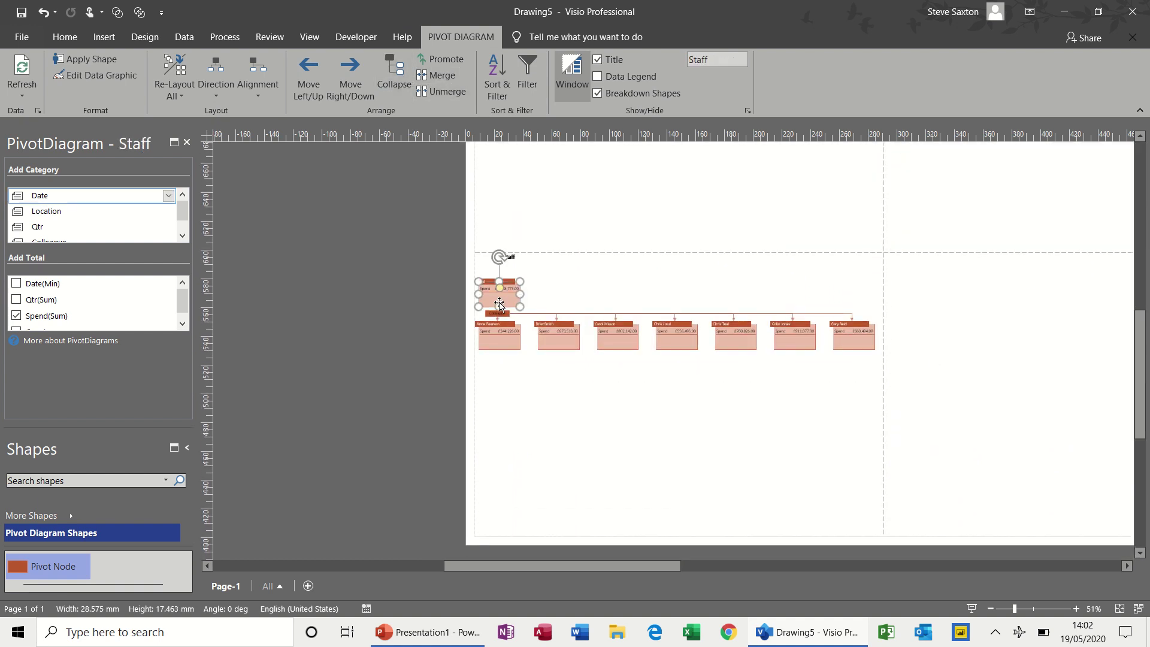
pyautogui.click(392, 70)
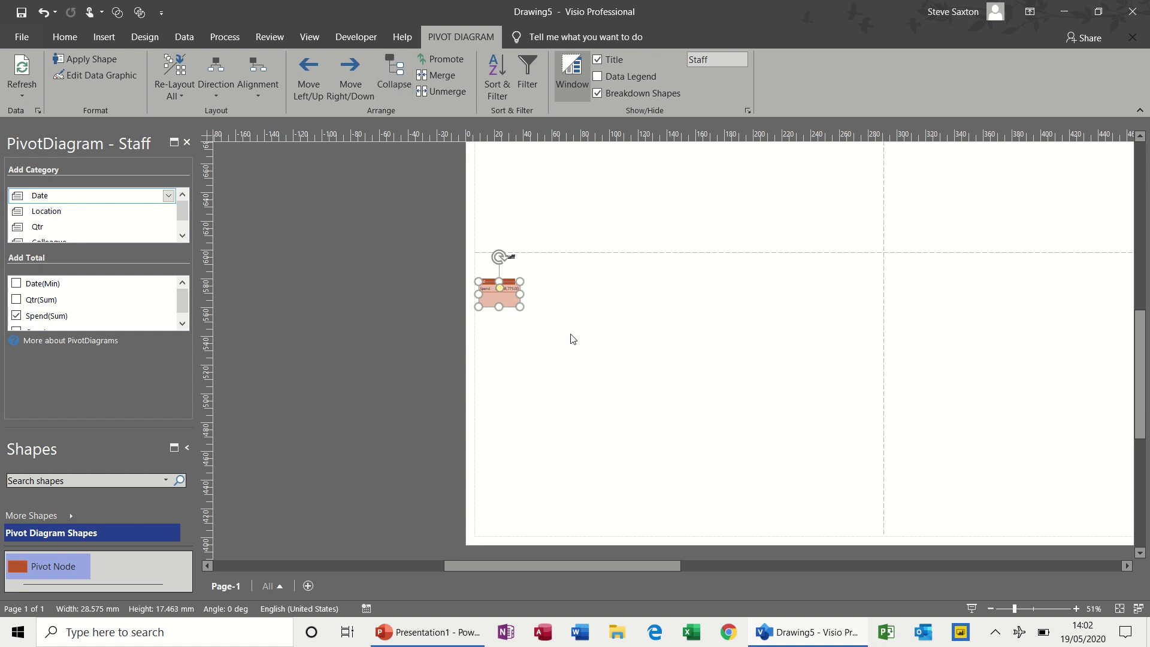
pyautogui.click(537, 357)
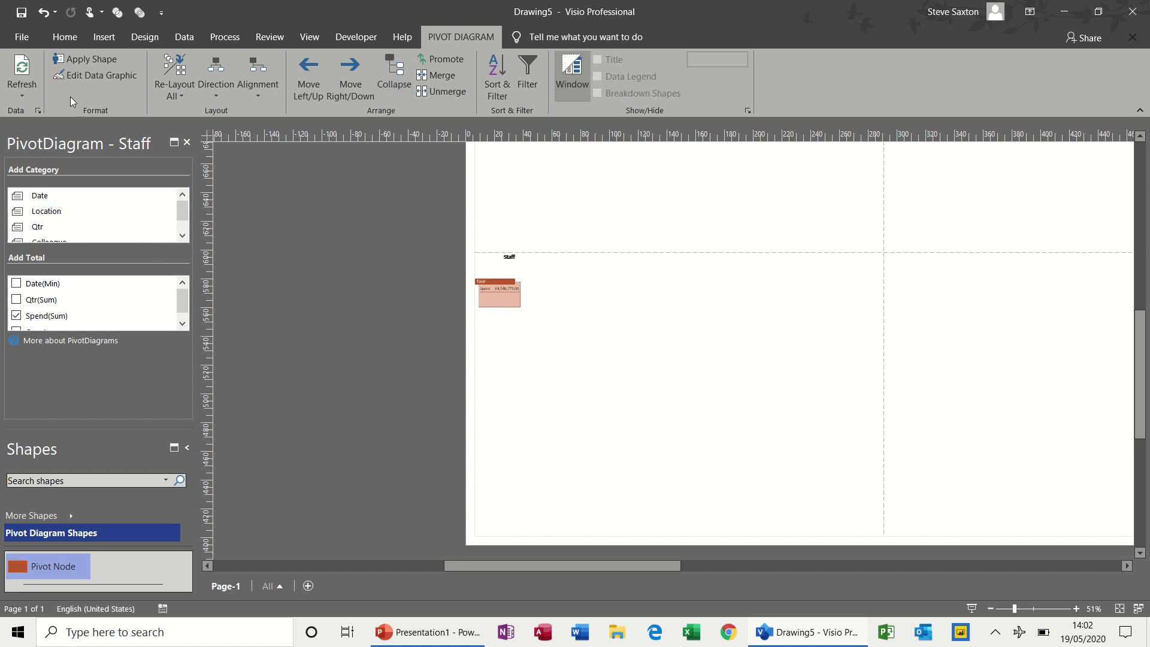
# Collapse the Qtr Spend diagram's quarter nodes into its Total node
pyautogui.click(21, 94)
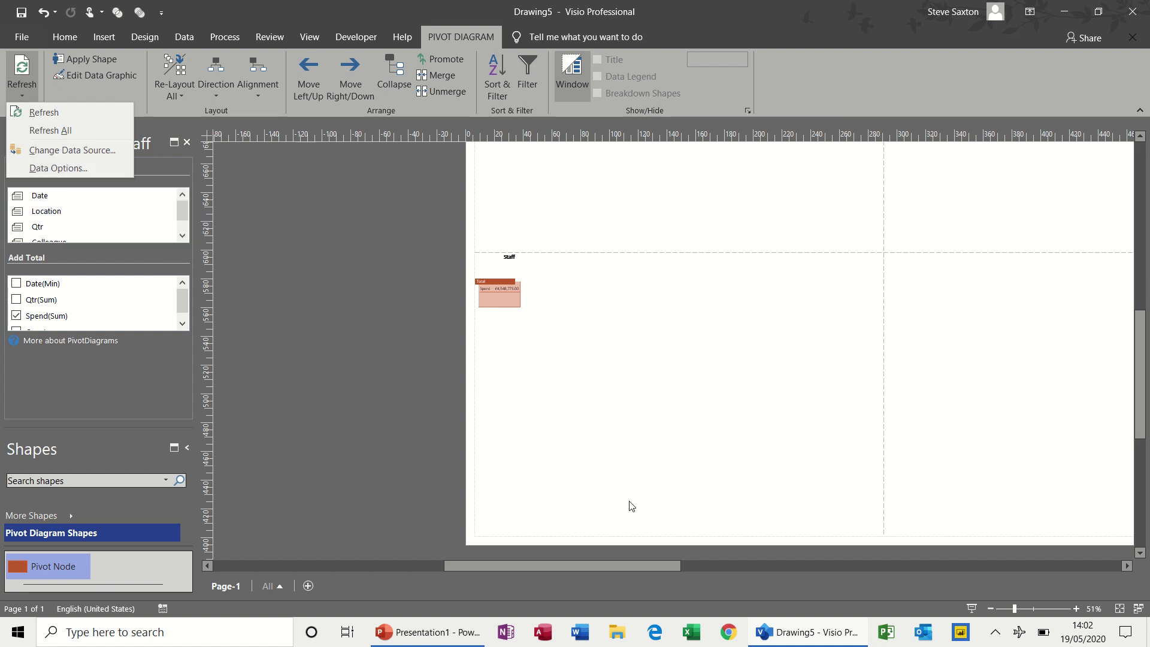
pyautogui.moveTo(591, 561); pyautogui.dragTo(636, 567)
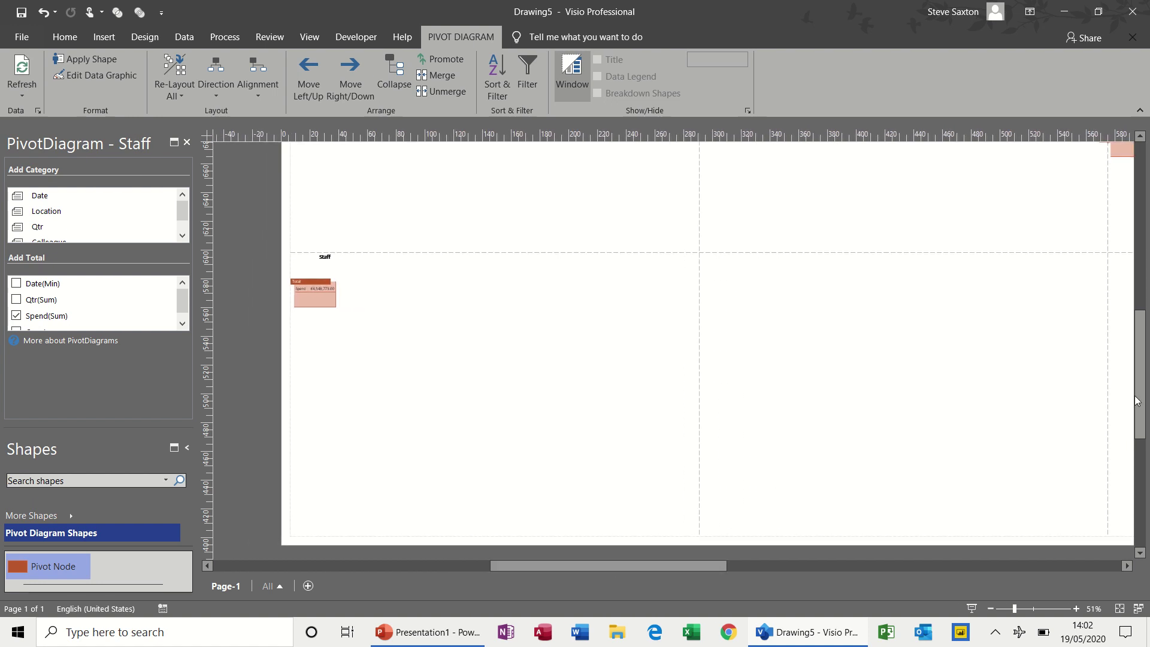
pyautogui.moveTo(1141, 402); pyautogui.dragTo(1140, 354)
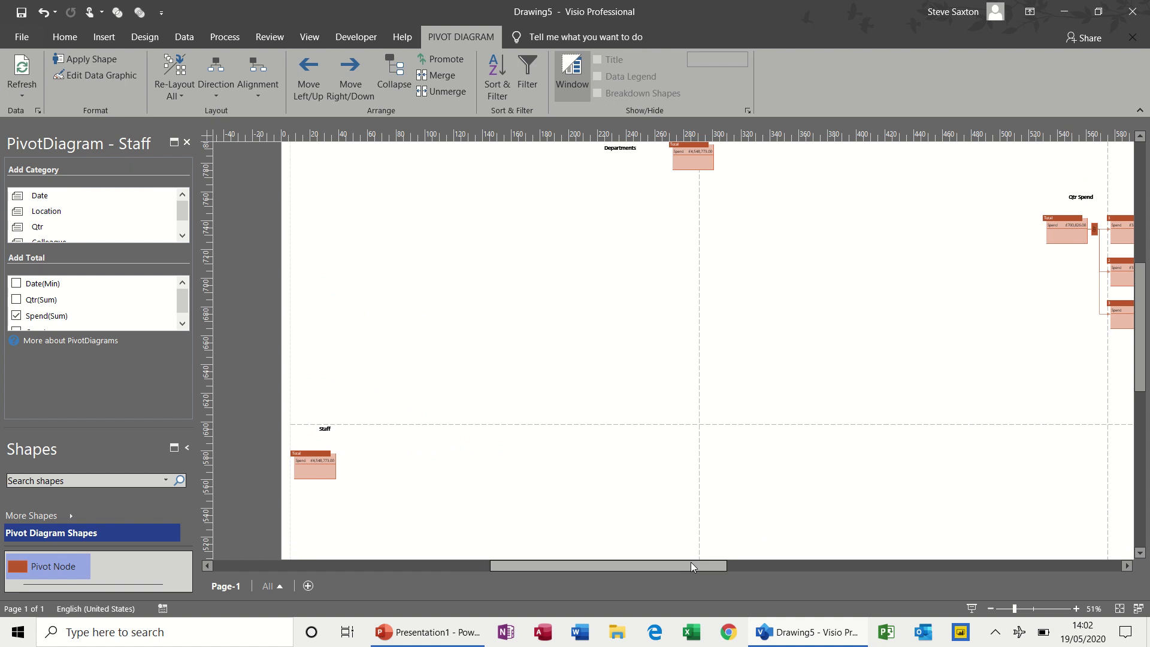
pyautogui.moveTo(691, 567); pyautogui.dragTo(780, 568)
pyautogui.click(709, 234)
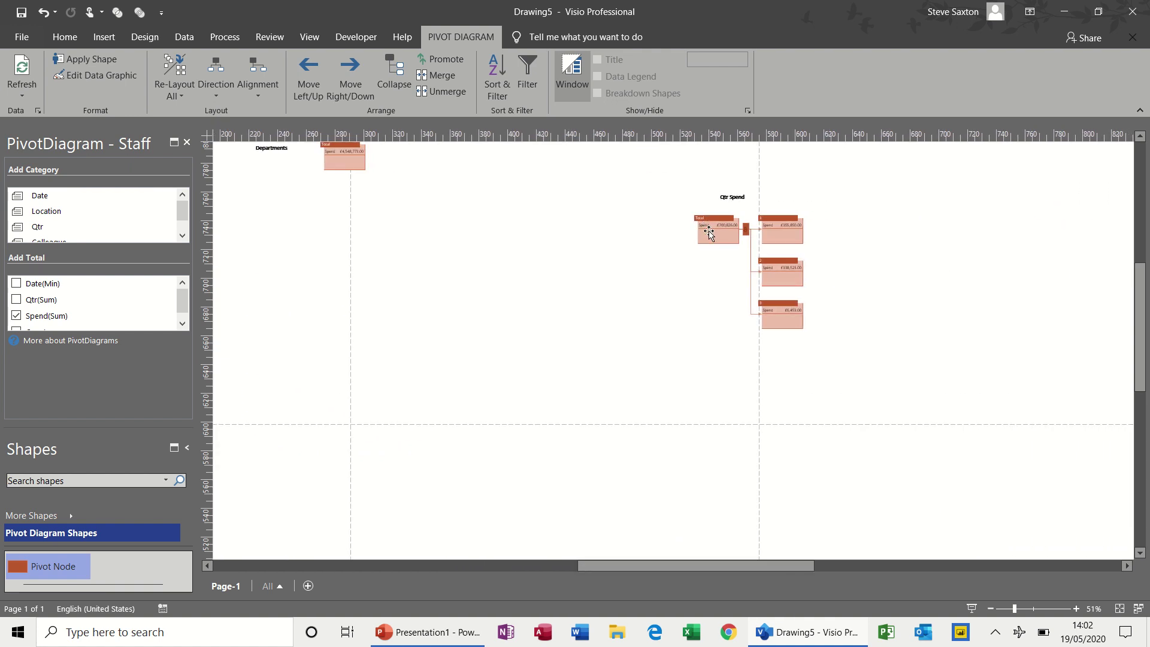
pyautogui.click(398, 83)
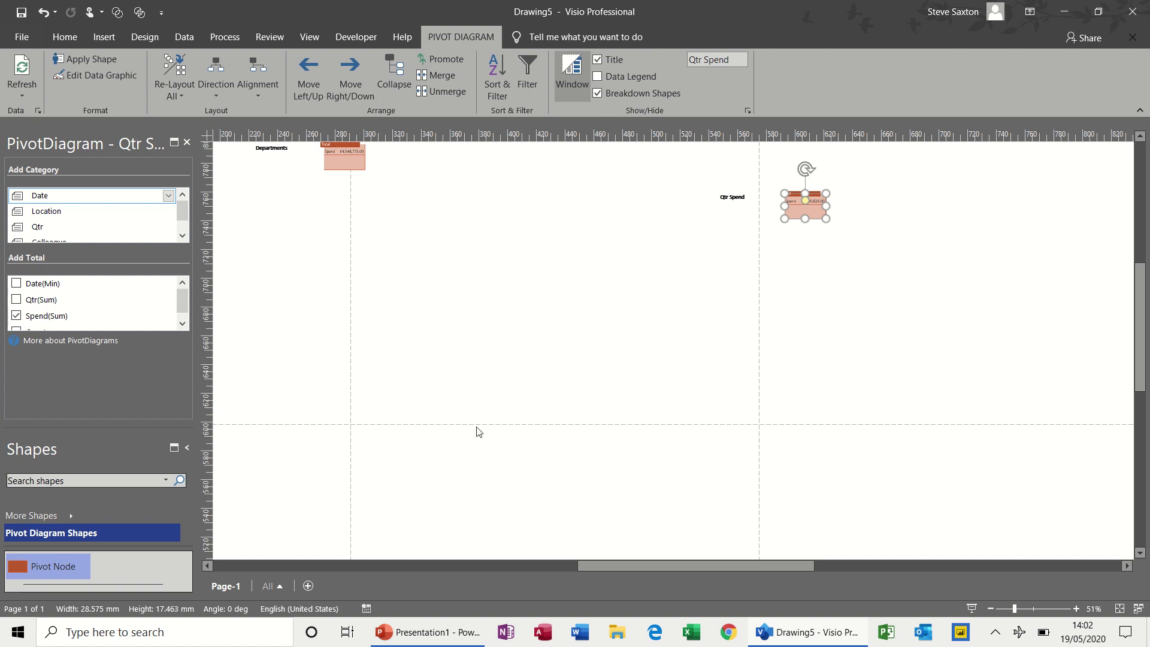
pyautogui.moveTo(598, 560); pyautogui.dragTo(523, 563)
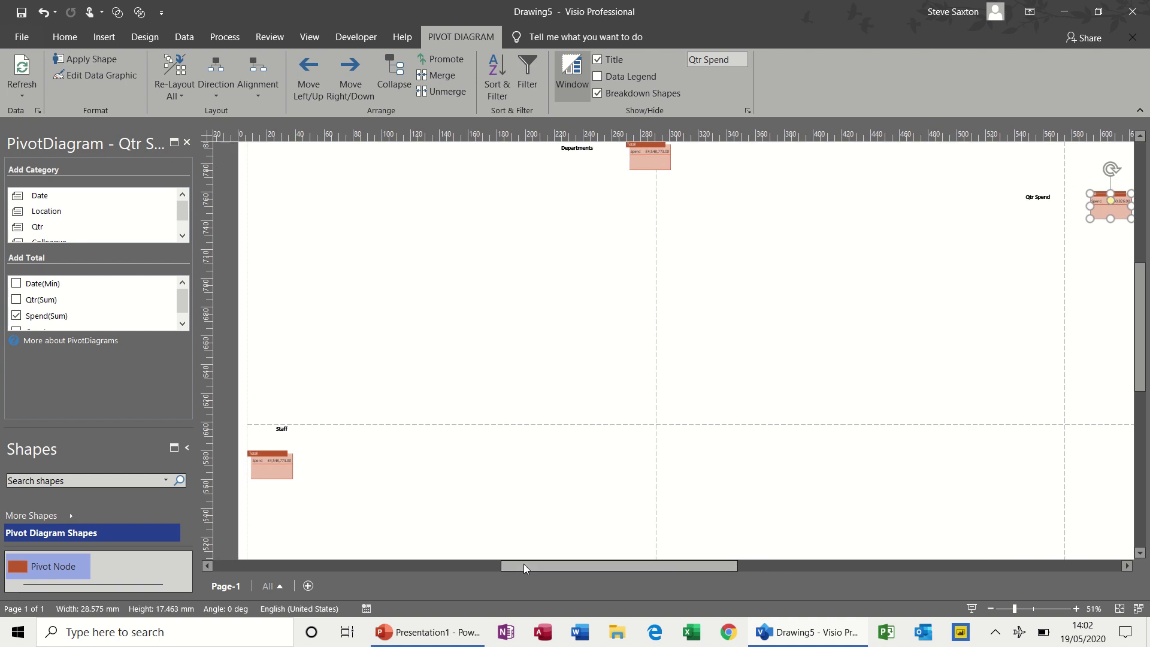